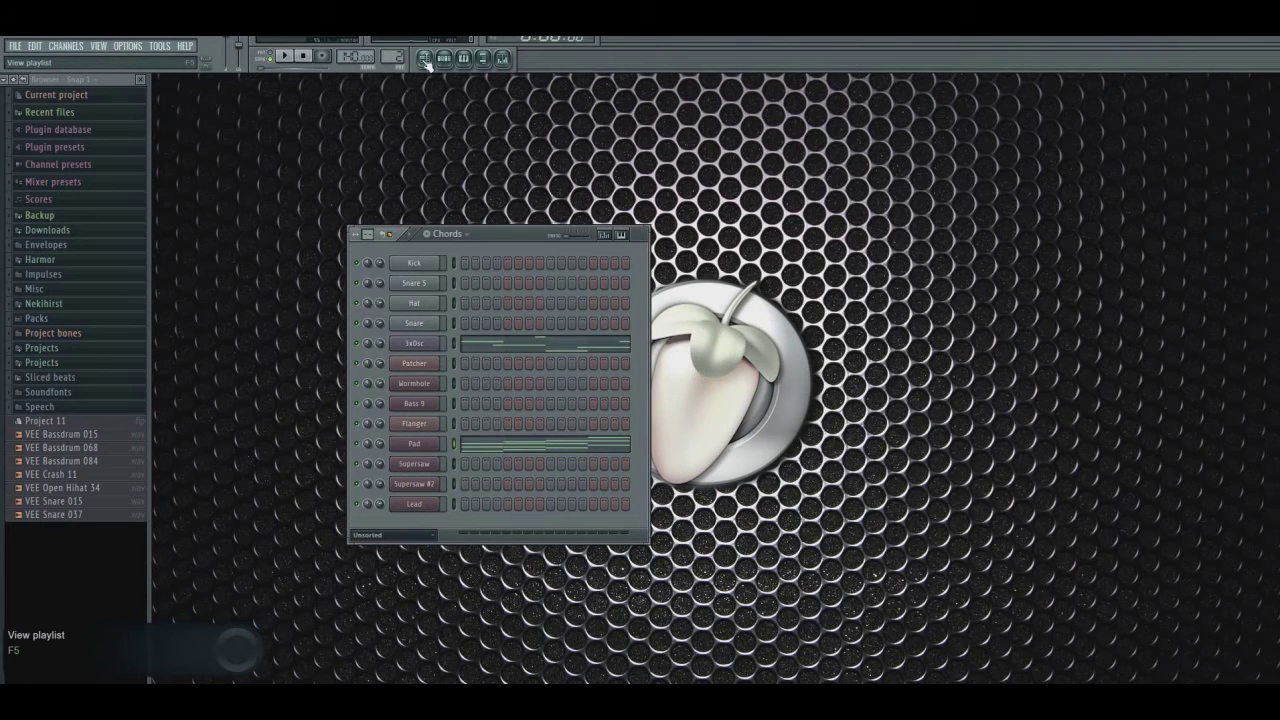
- Show the song's playlist, start playback, and bring up the Chords channel rack over it
left_click(424, 58)
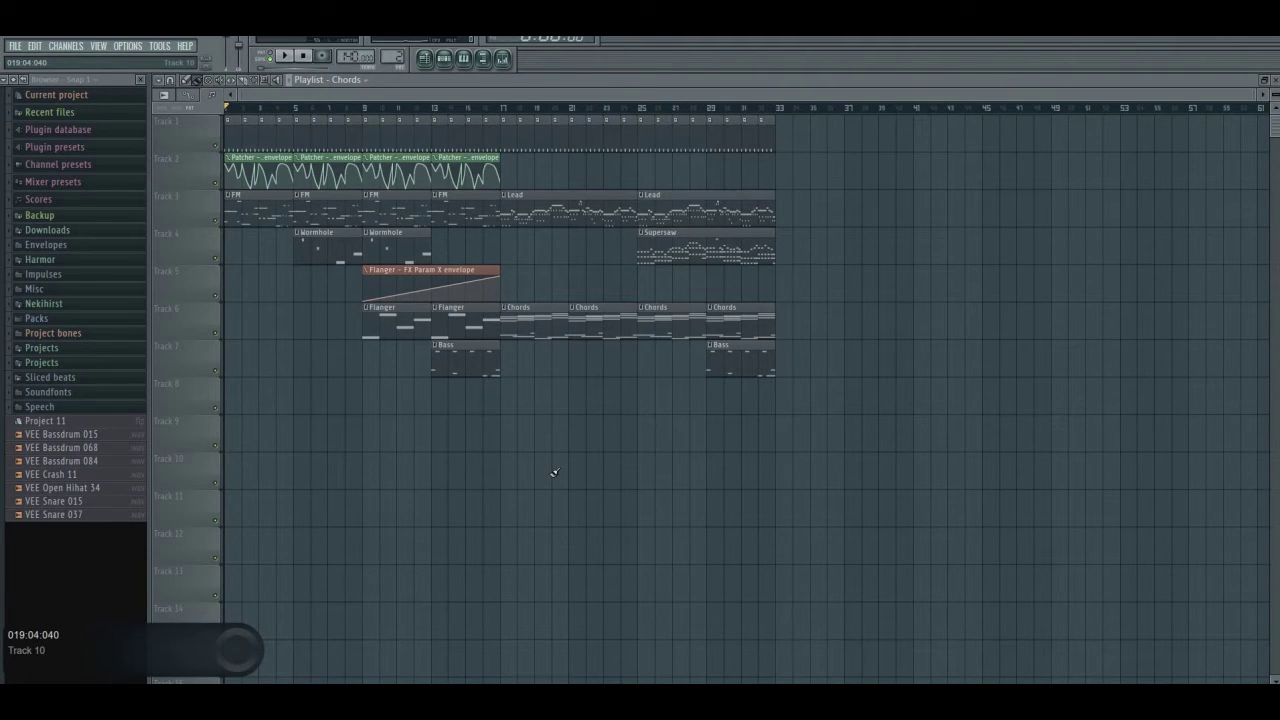
left_click(285, 56)
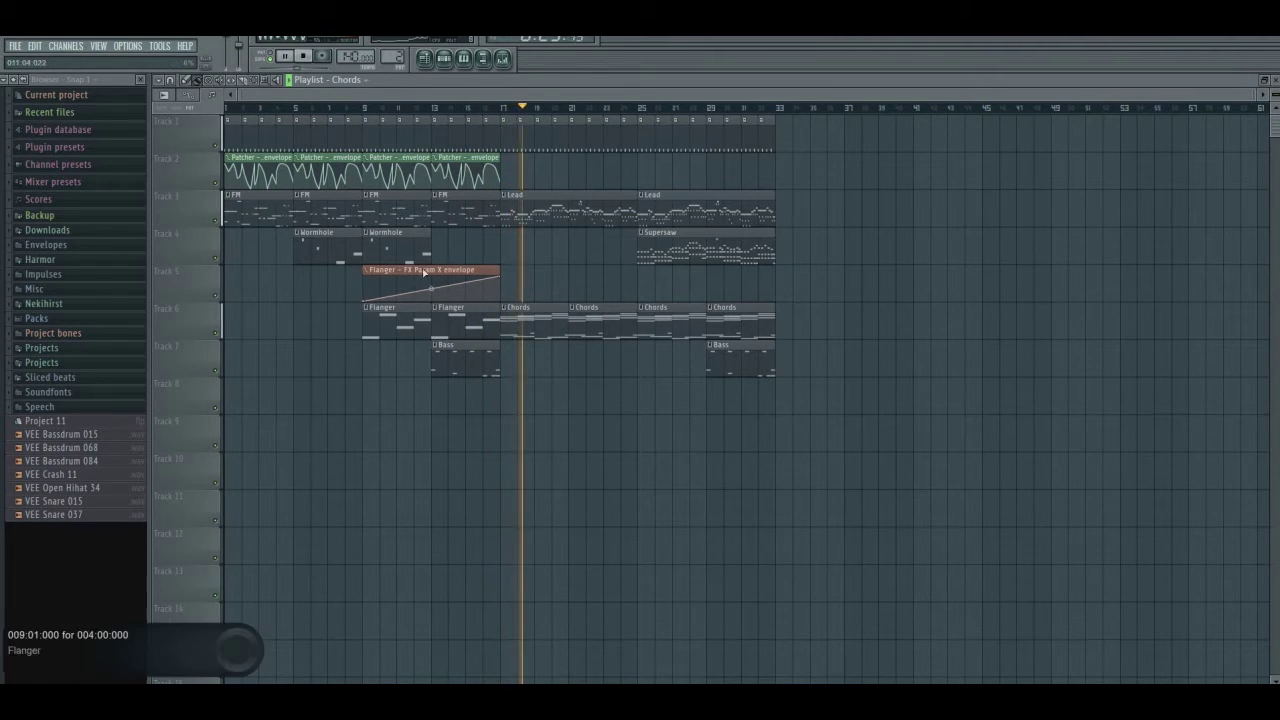
left_click(445, 59)
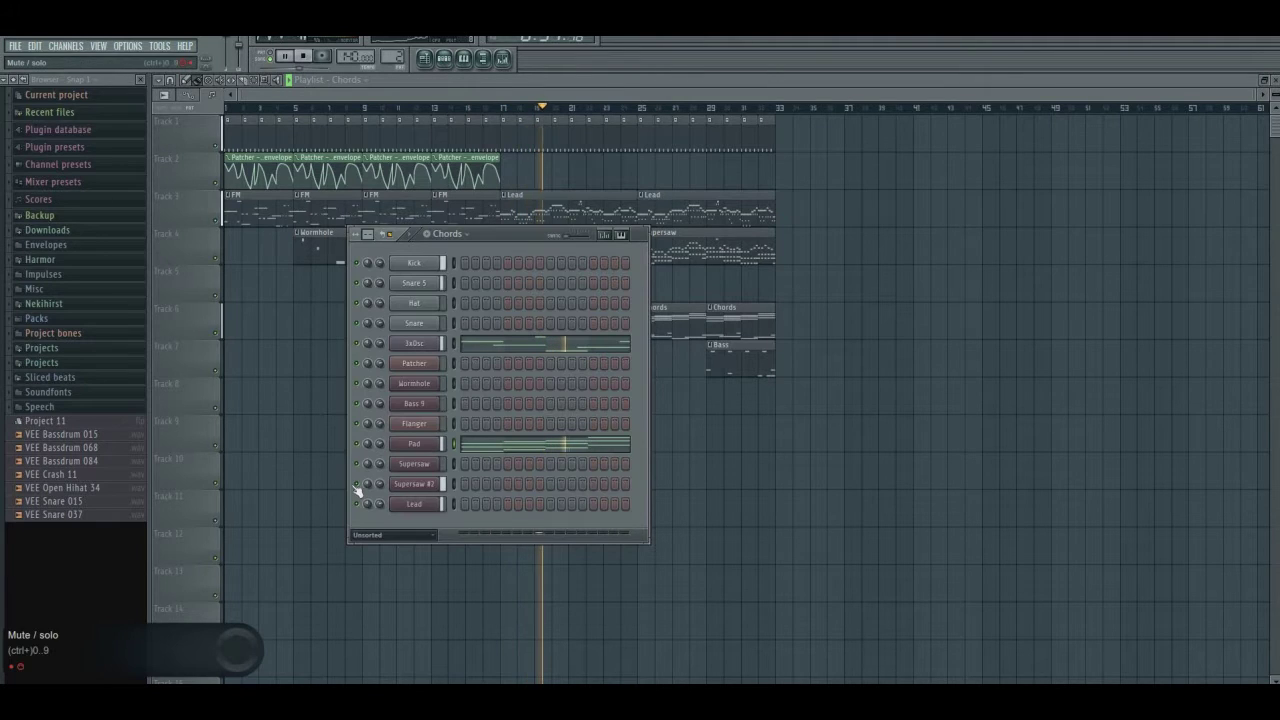
- Hide the Chords rack, play and stop the Chords pattern, then open 3xOsc's notes in the piano roll
key("F6")
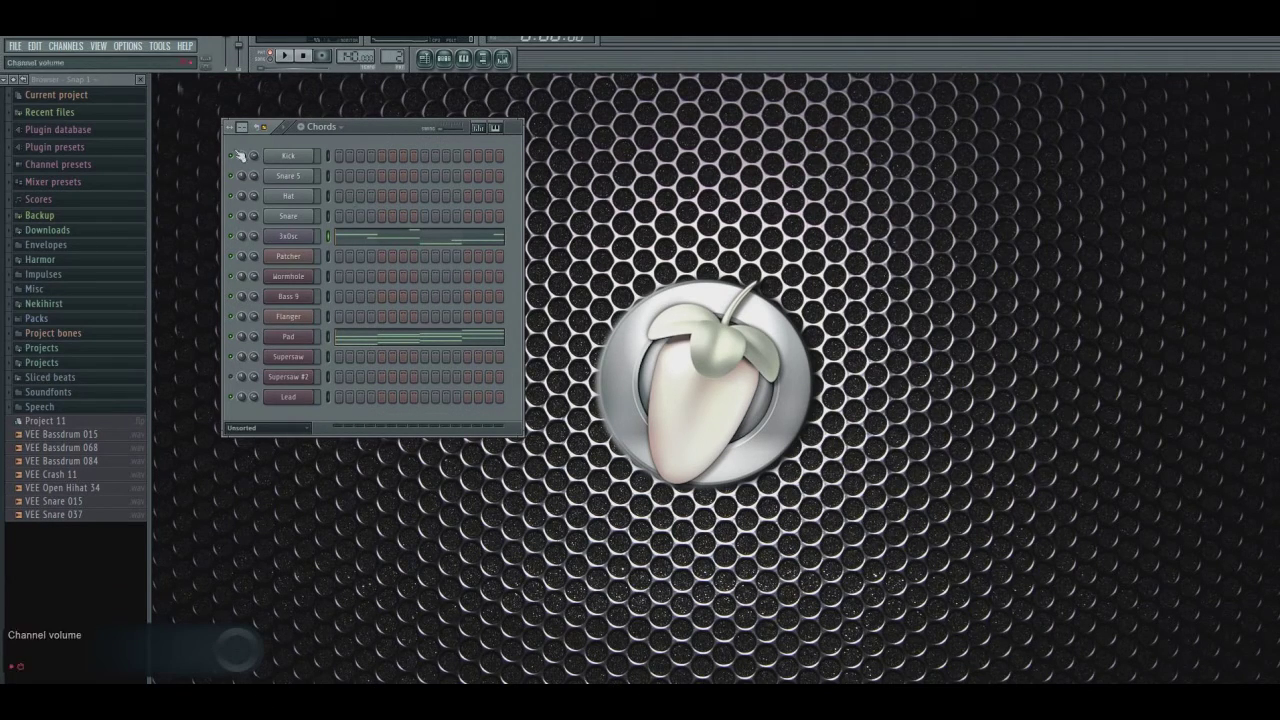
left_click(285, 55)
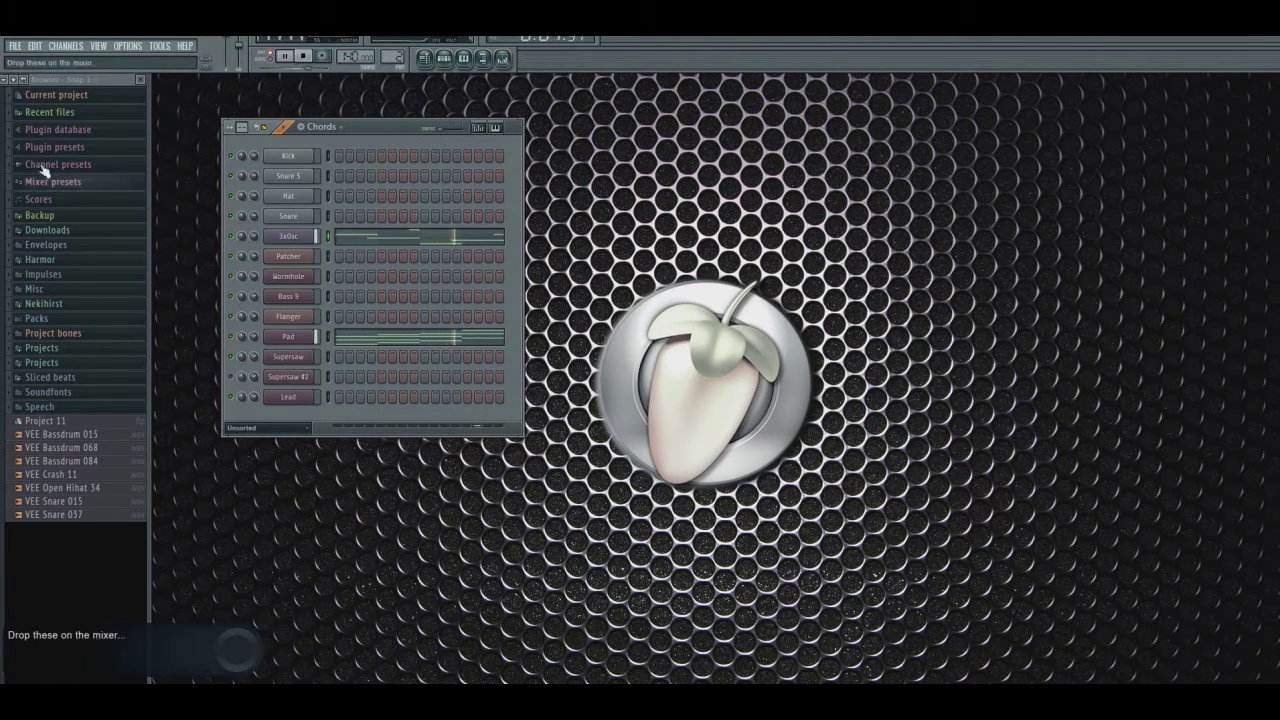
left_click(306, 56)
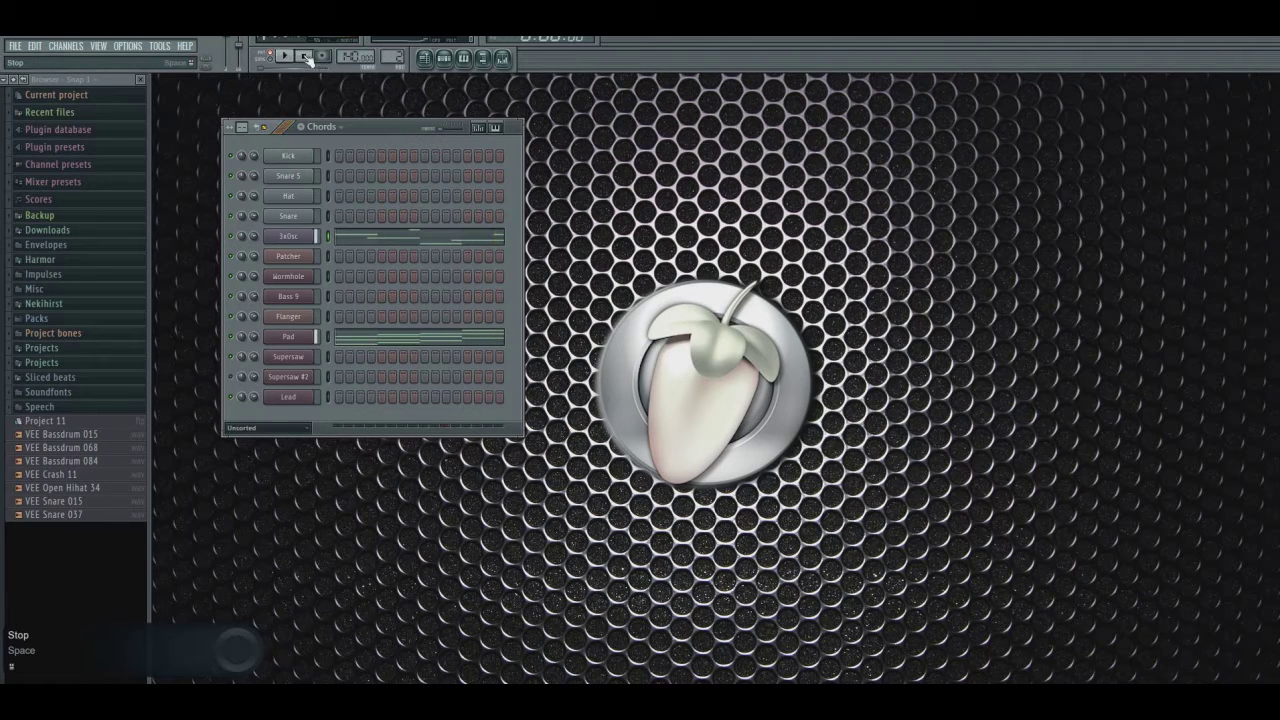
left_click(379, 246)
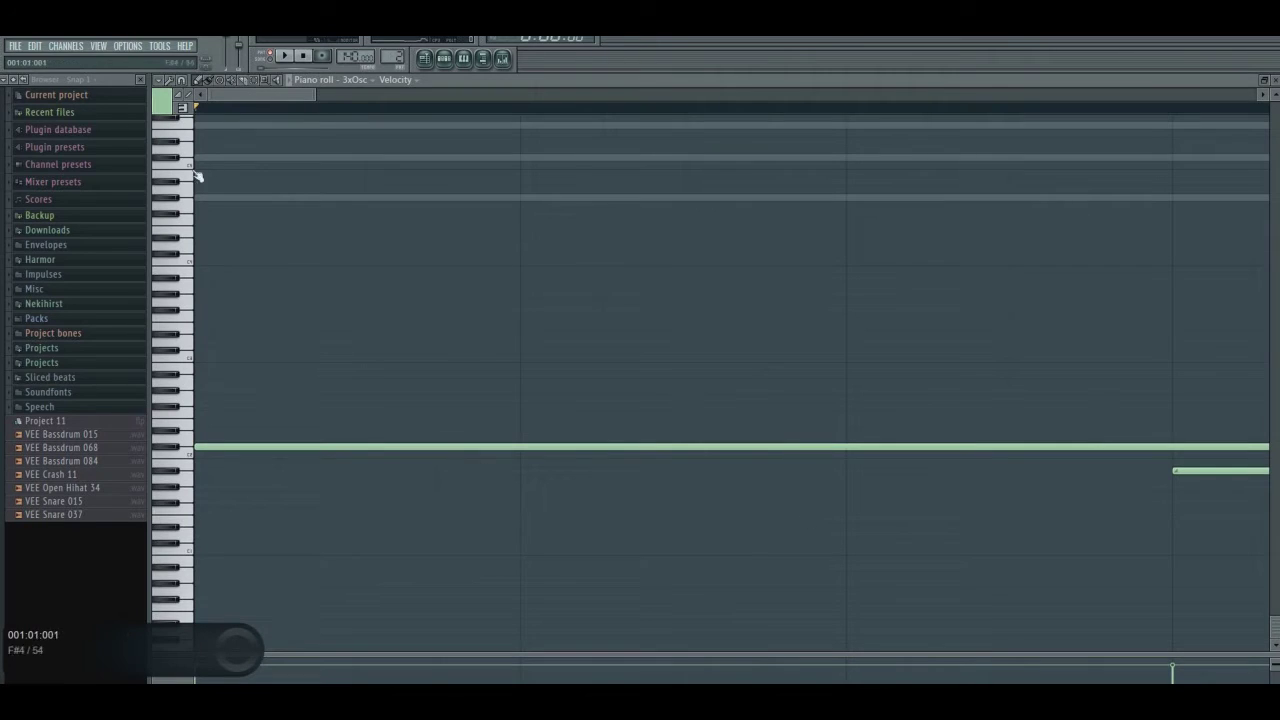
- Zoom the piano roll out to fit all 3xOsc chord notes, then open the 3xOsc channel settings
left_click_drag(315, 92, 885, 130)
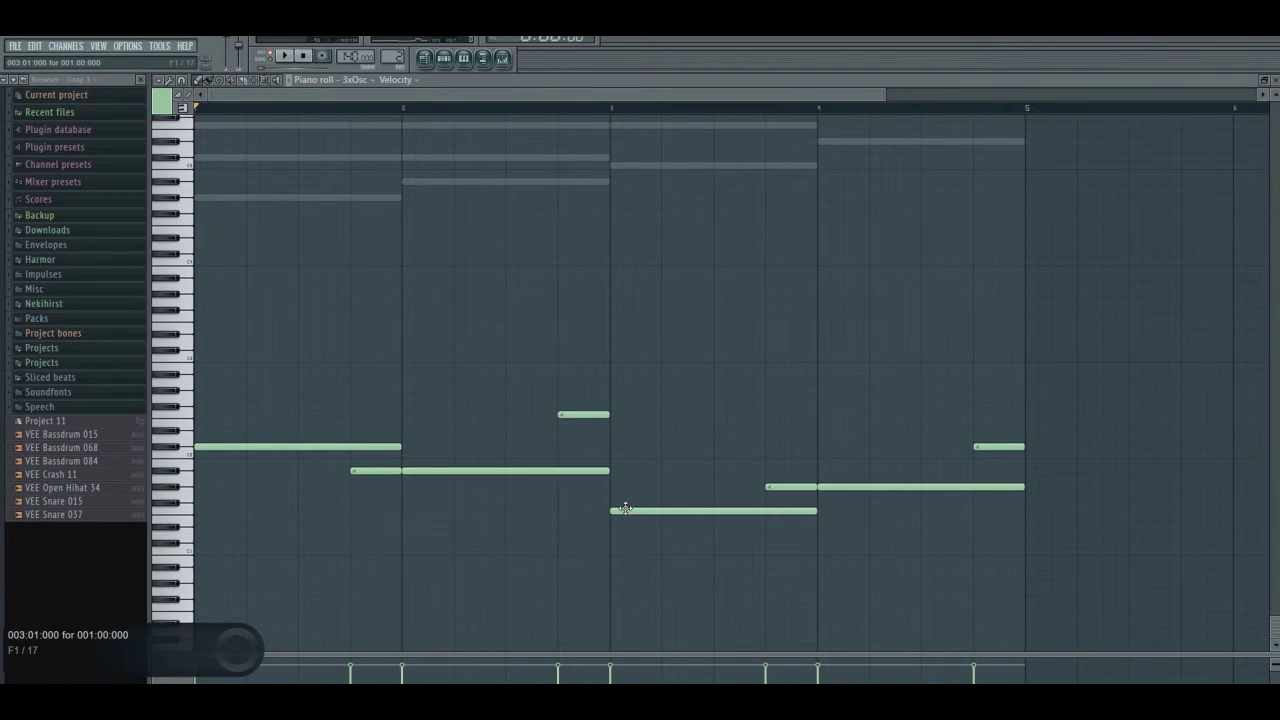
left_click(445, 59)
left_click(445, 59)
left_click(440, 57)
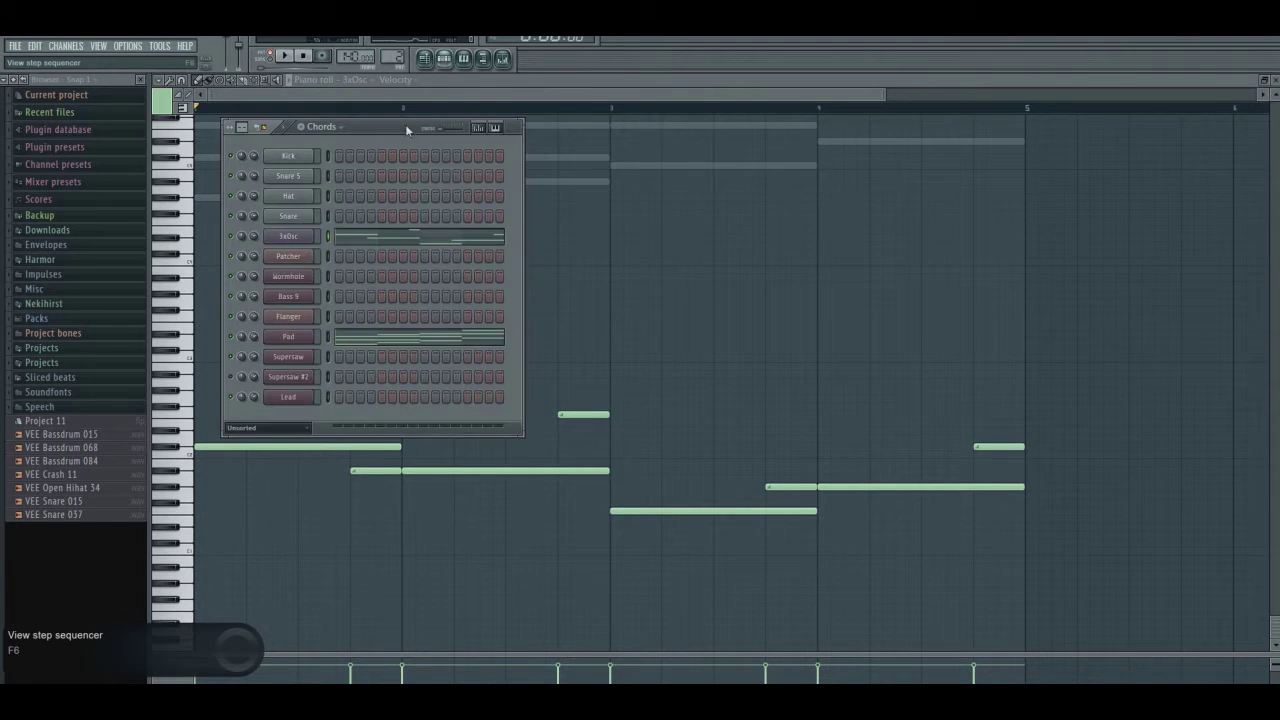
left_click(288, 236)
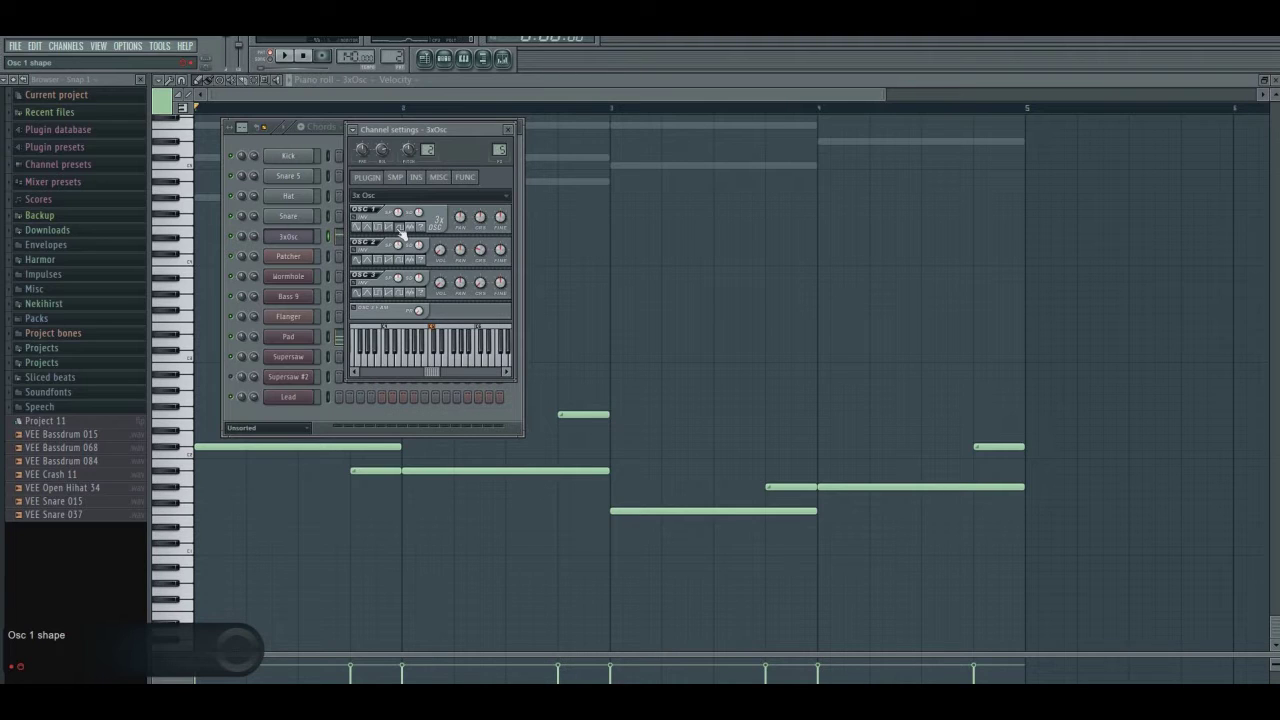
- In the mixer, check the 3xOsc track's Fruity Parametric EQ 2, then open its Maximus effect
left_click(482, 58)
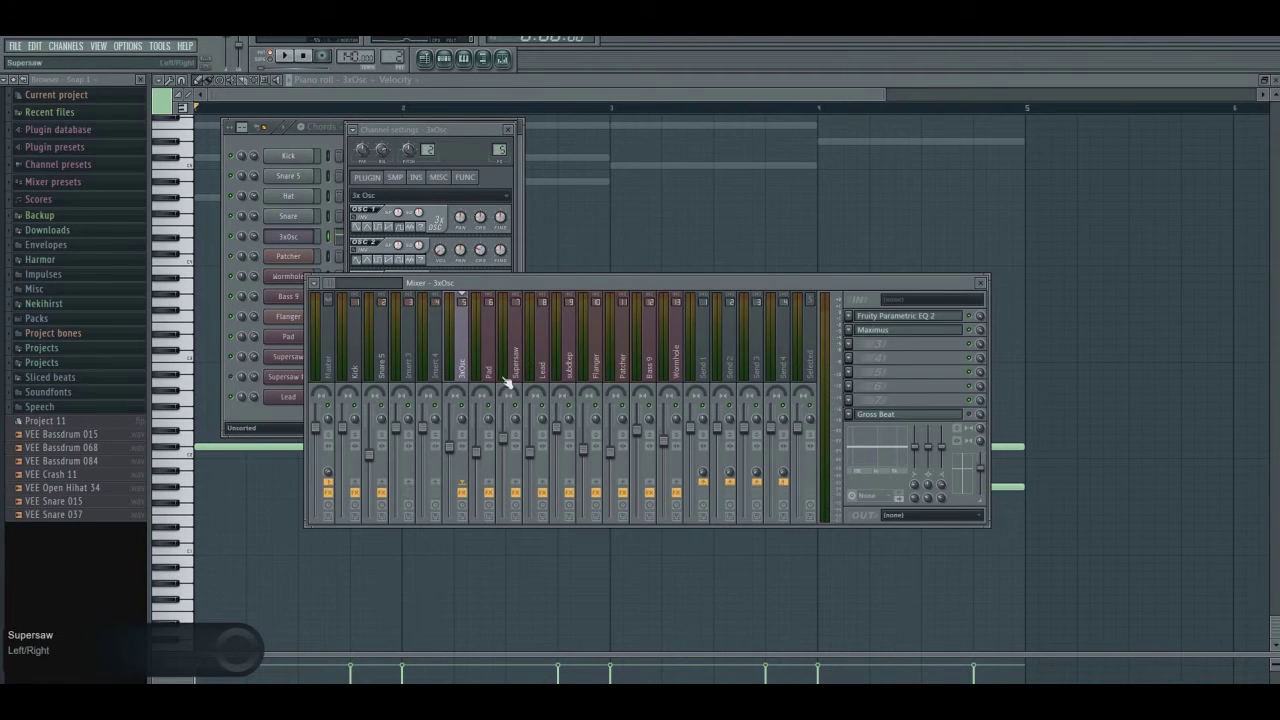
left_click(910, 319)
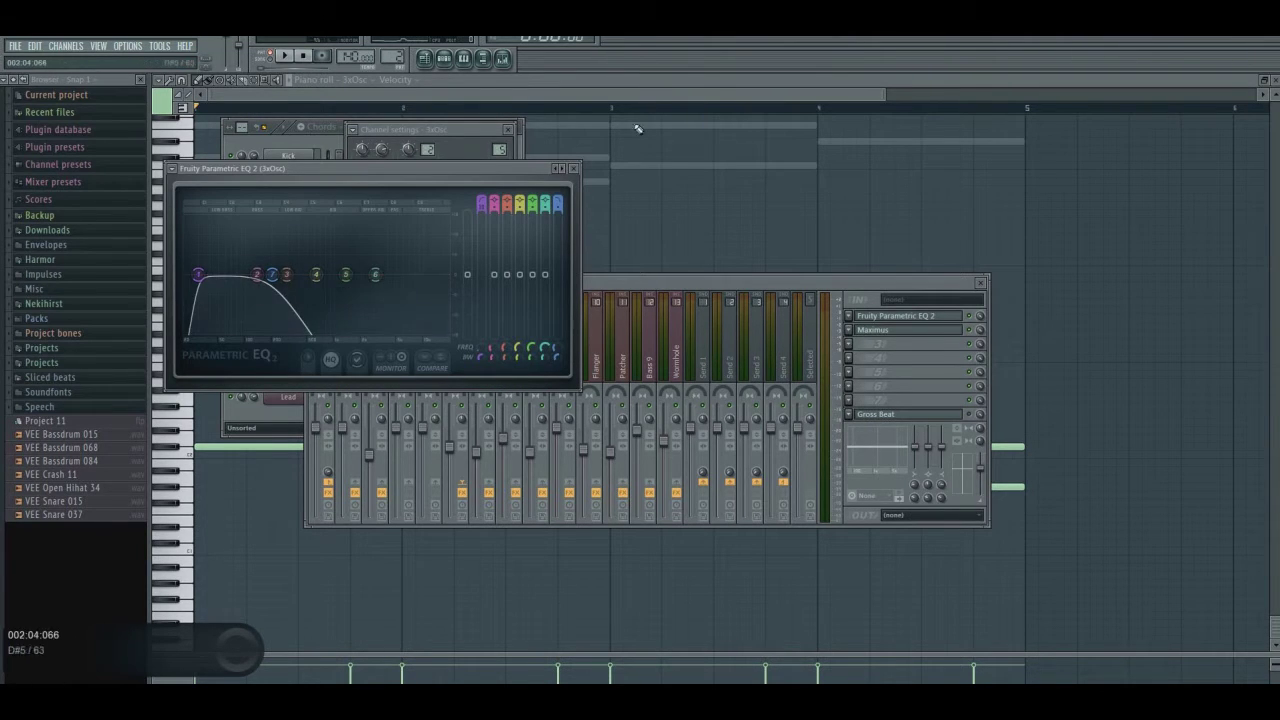
left_click(574, 169)
left_click(886, 330)
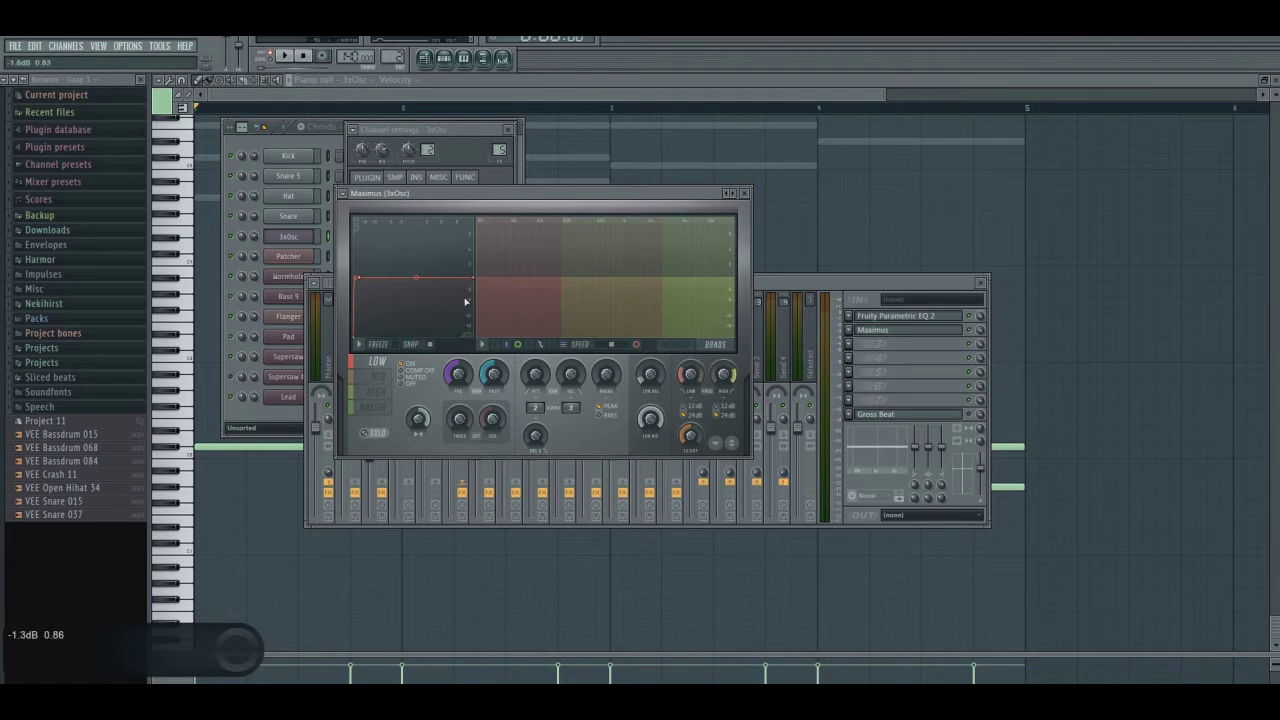
- Compare Maximus's low band curve with the master compression curve, ending on master
left_click(375, 408)
left_click(375, 362)
left_click(375, 408)
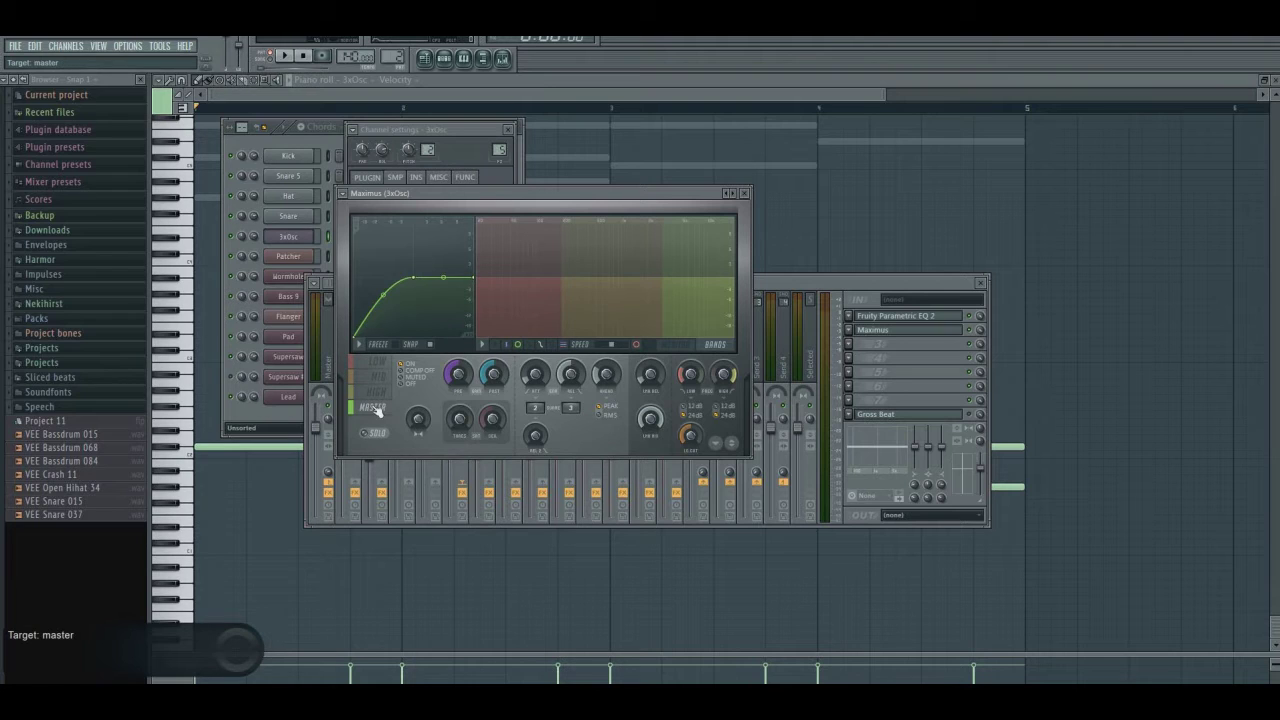
left_click(375, 362)
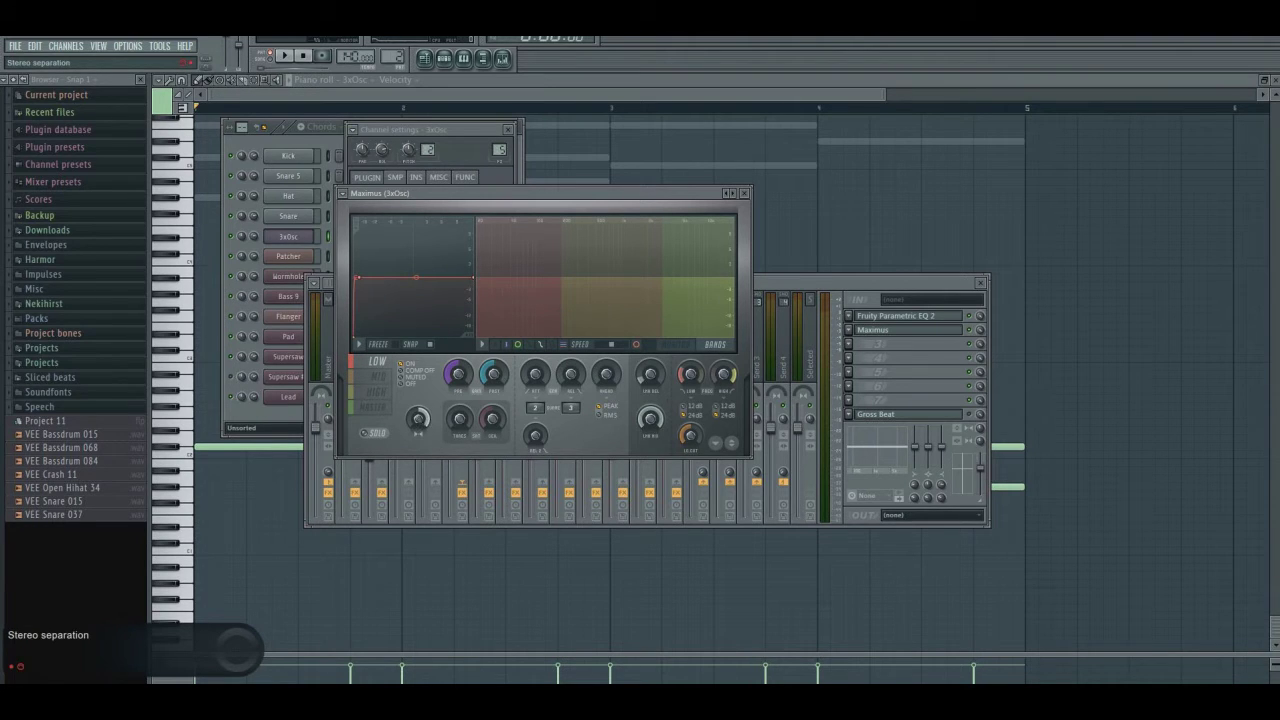
left_click(372, 407)
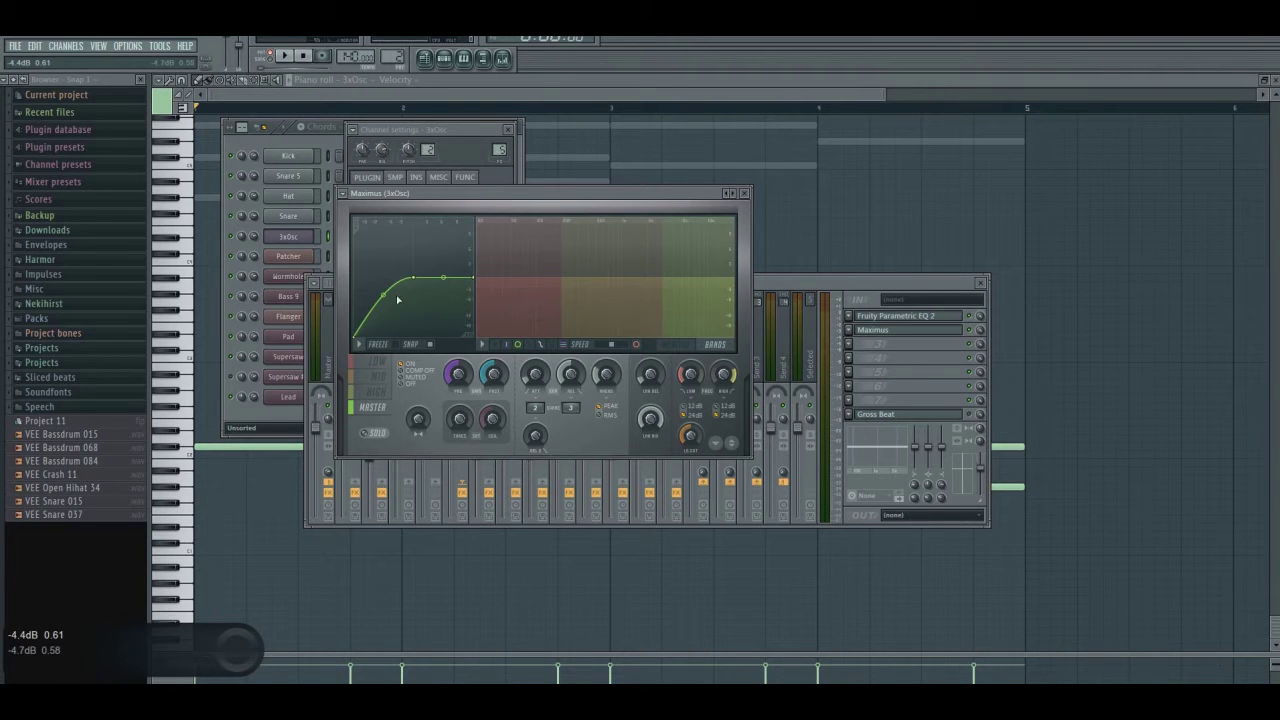
- Close Maximus and the 3xOsc channel settings, briefly reopening and closing Maximus
left_click(744, 194)
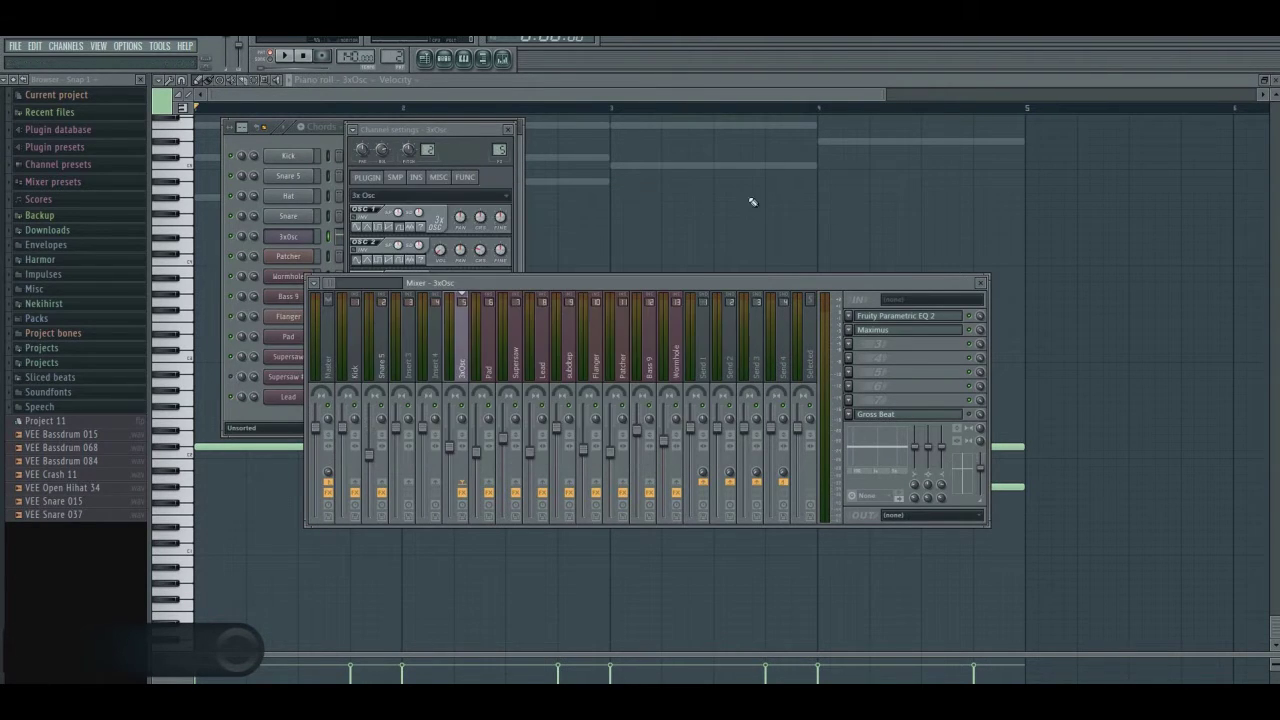
left_click(512, 126)
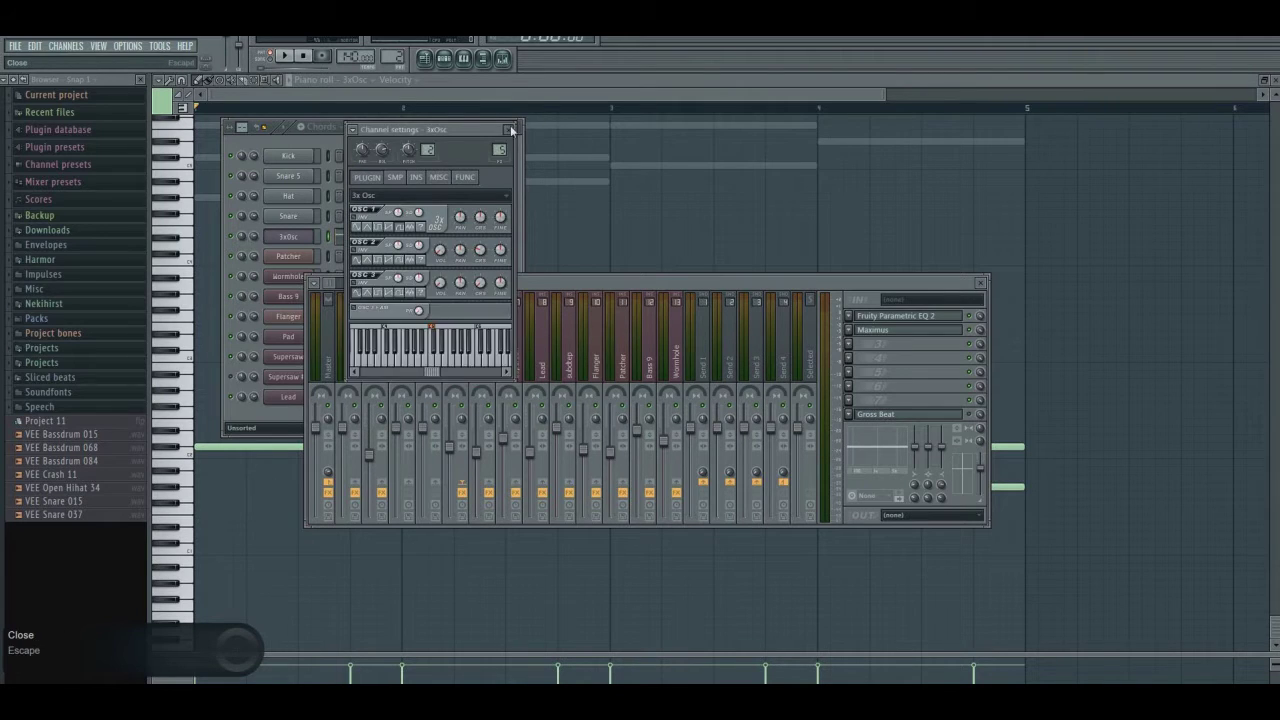
left_click(508, 128)
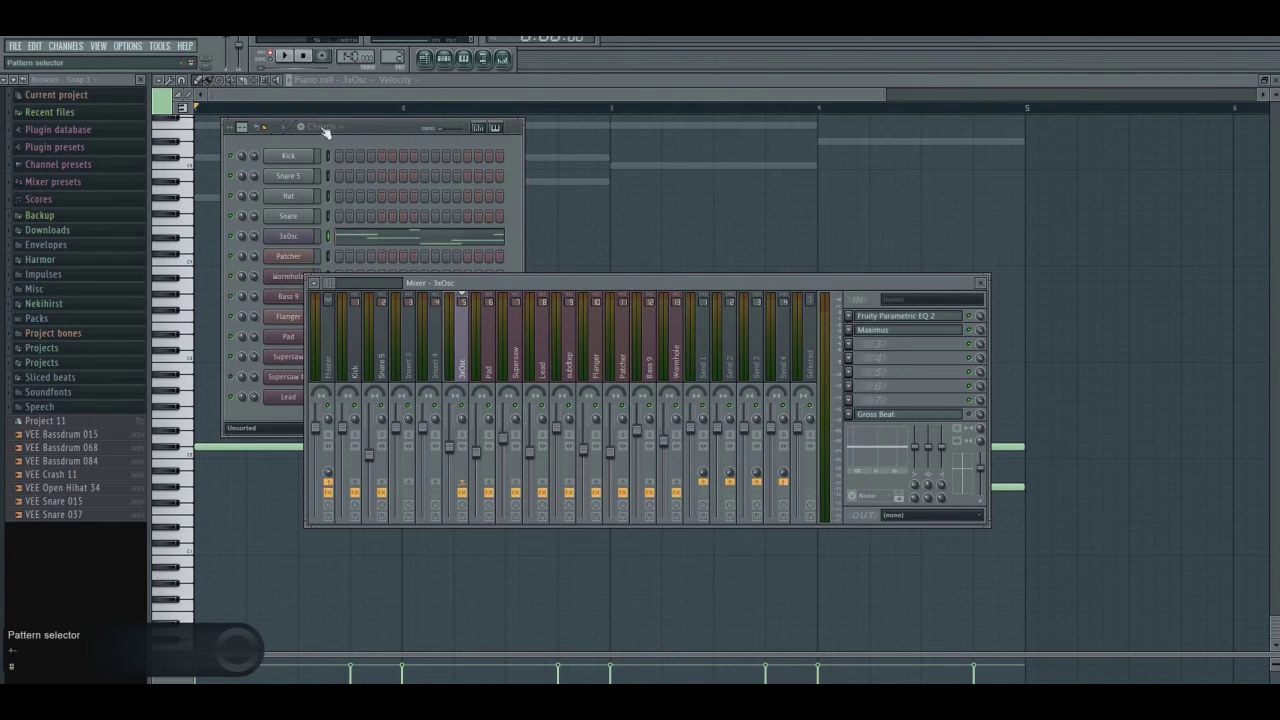
left_click(893, 330)
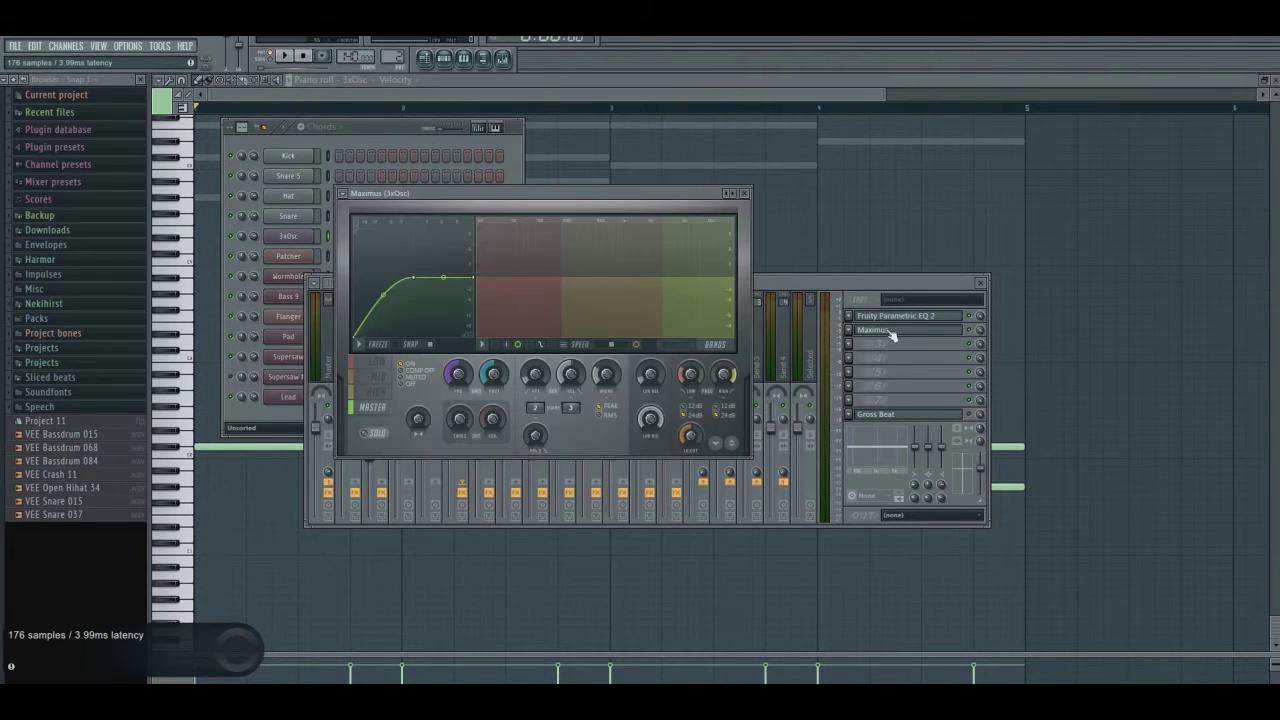
left_click(750, 197)
- Select the Pad mixer channel and open the Pad's Harmor synth
left_click(348, 130)
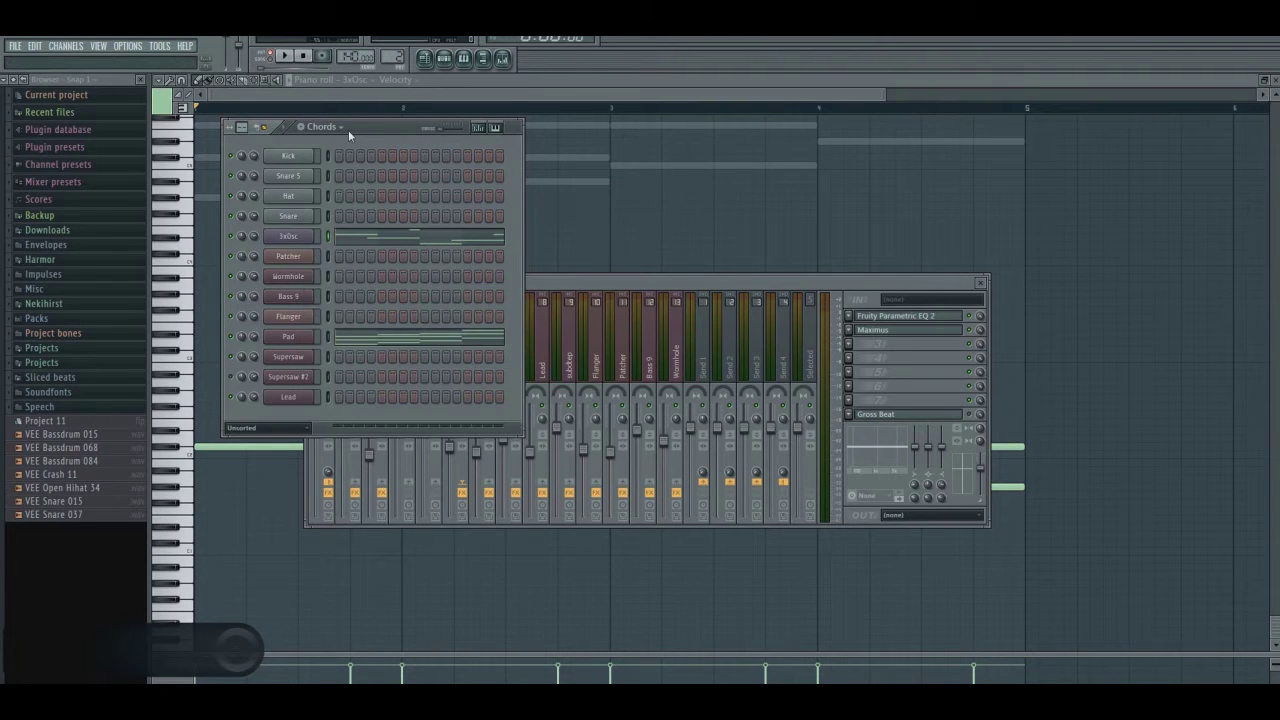
left_click(640, 355)
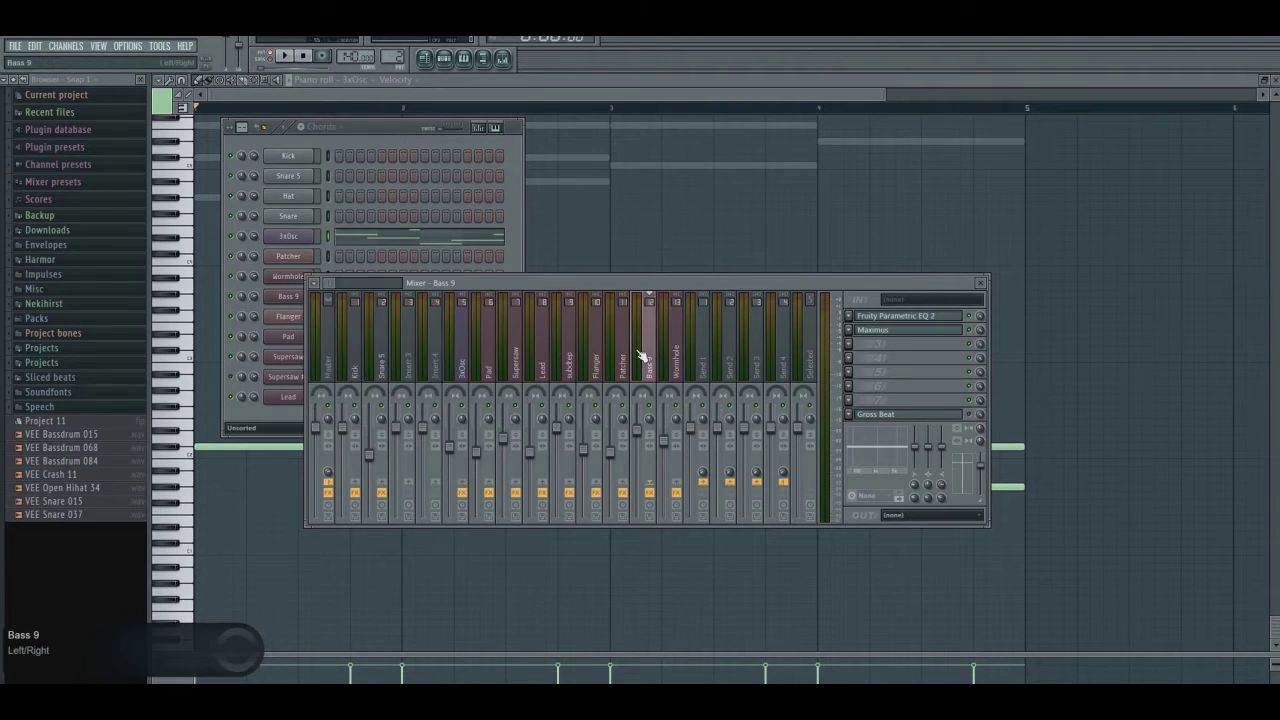
left_click(488, 360)
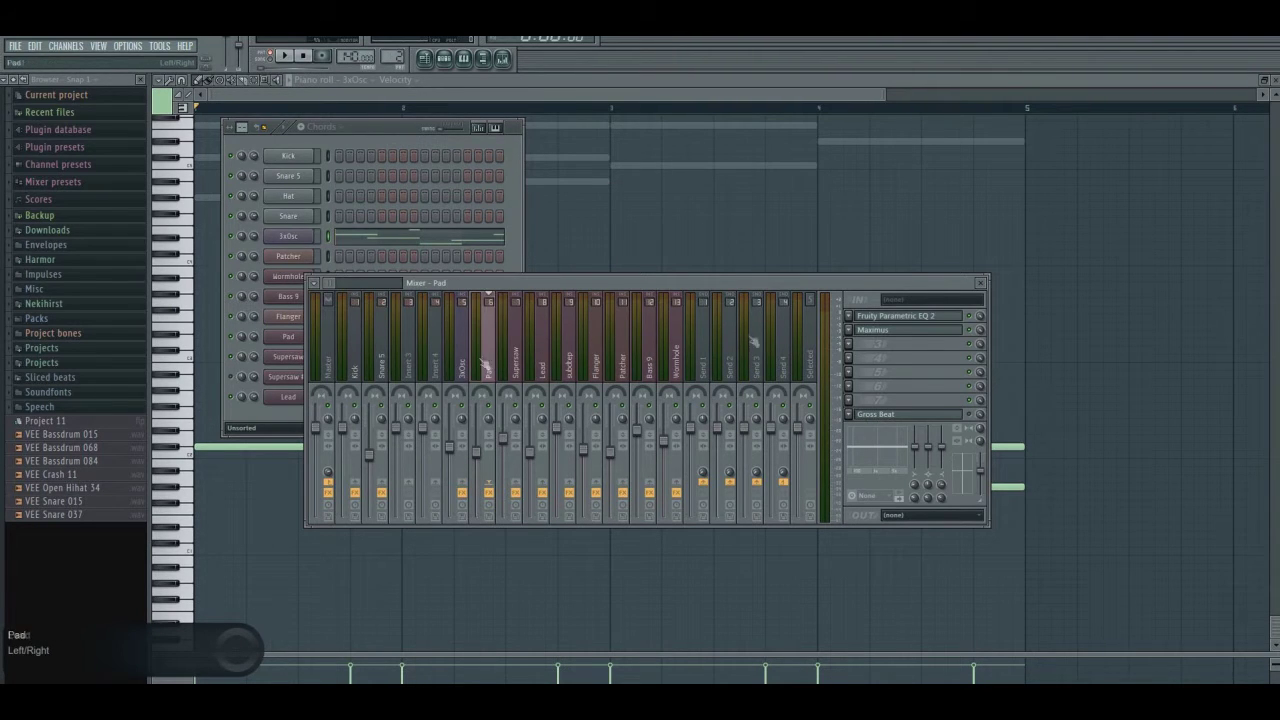
left_click(287, 338)
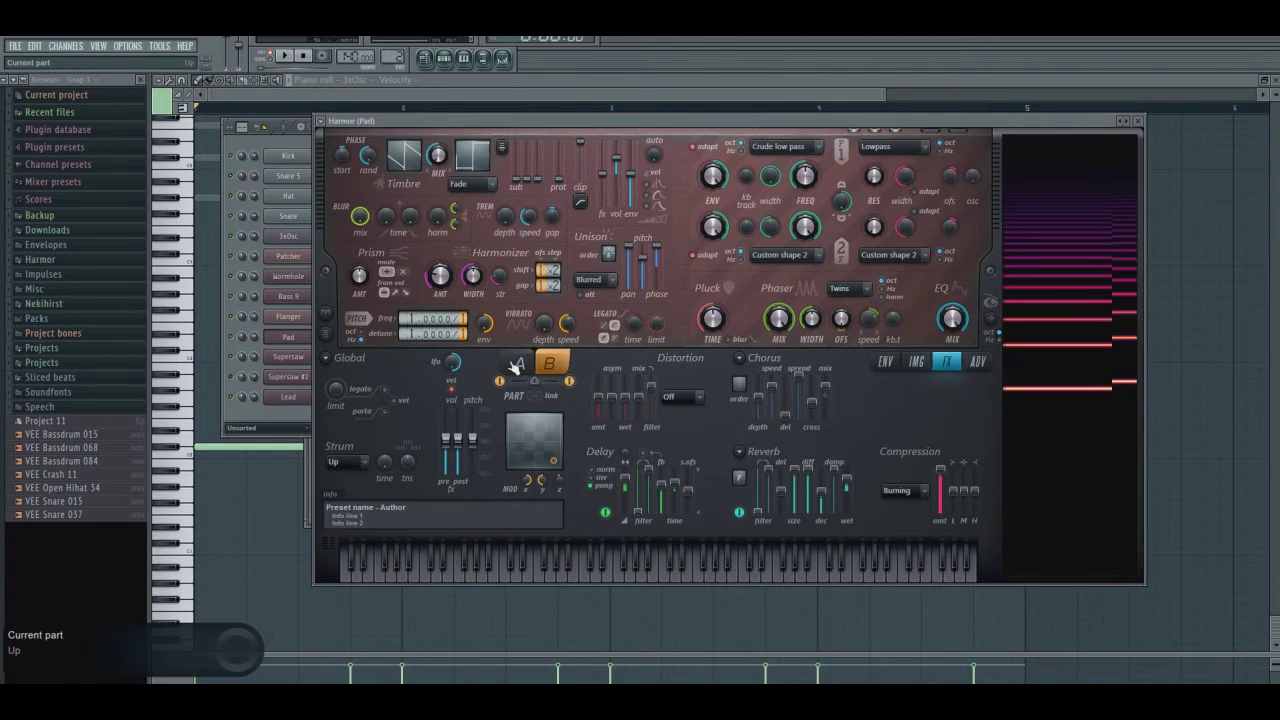
- Compare Harmor's parts A and B for unison, leaving the patch on part B
left_click(549, 364)
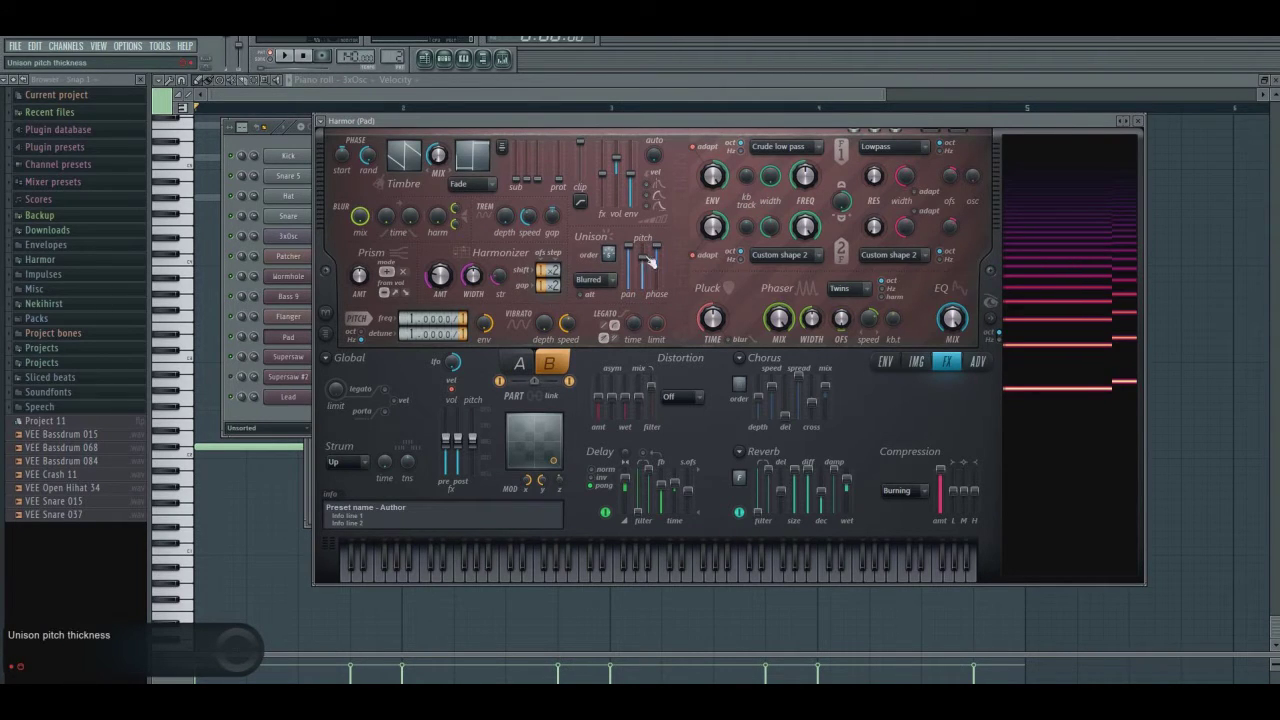
left_click(522, 364)
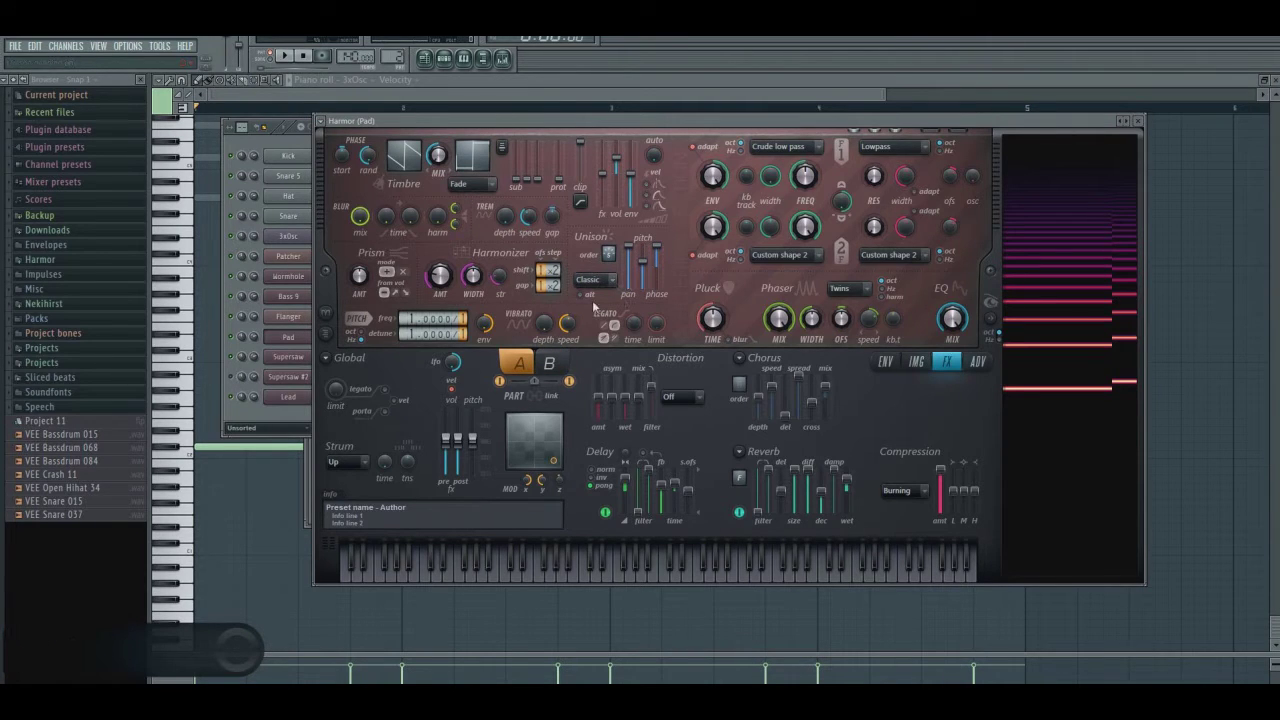
left_click(560, 364)
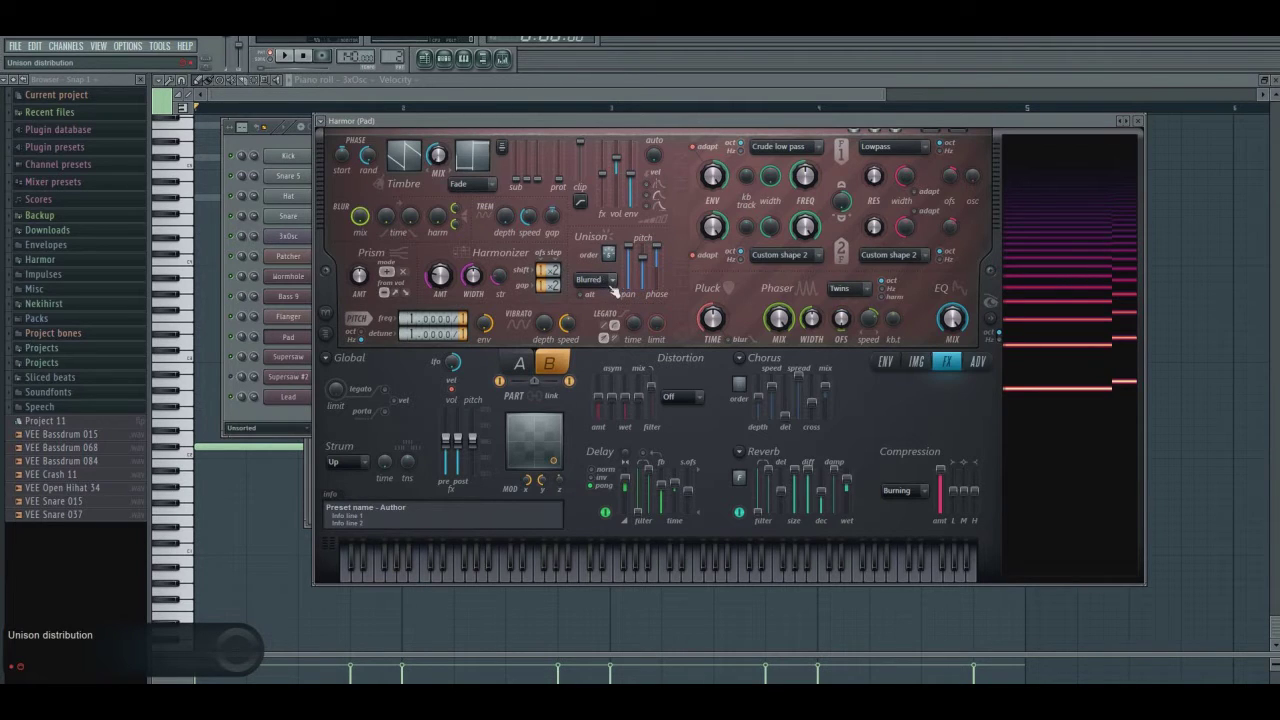
left_click(520, 363)
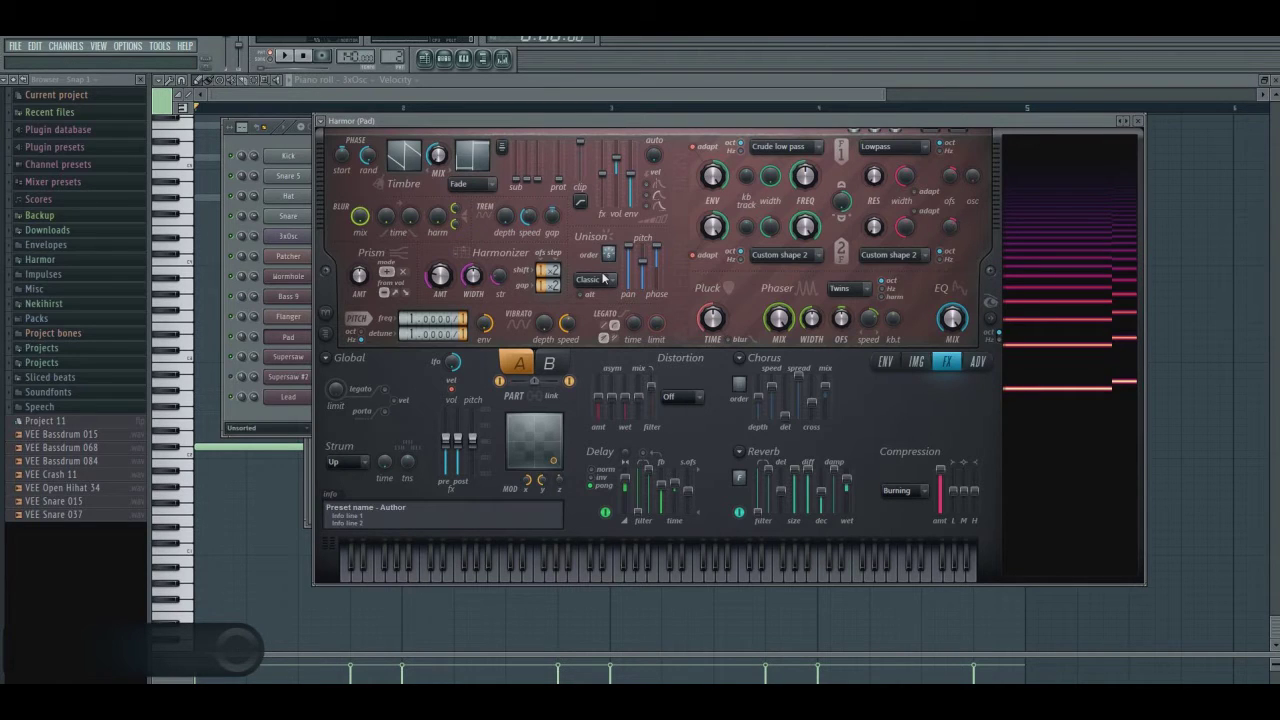
left_click(552, 364)
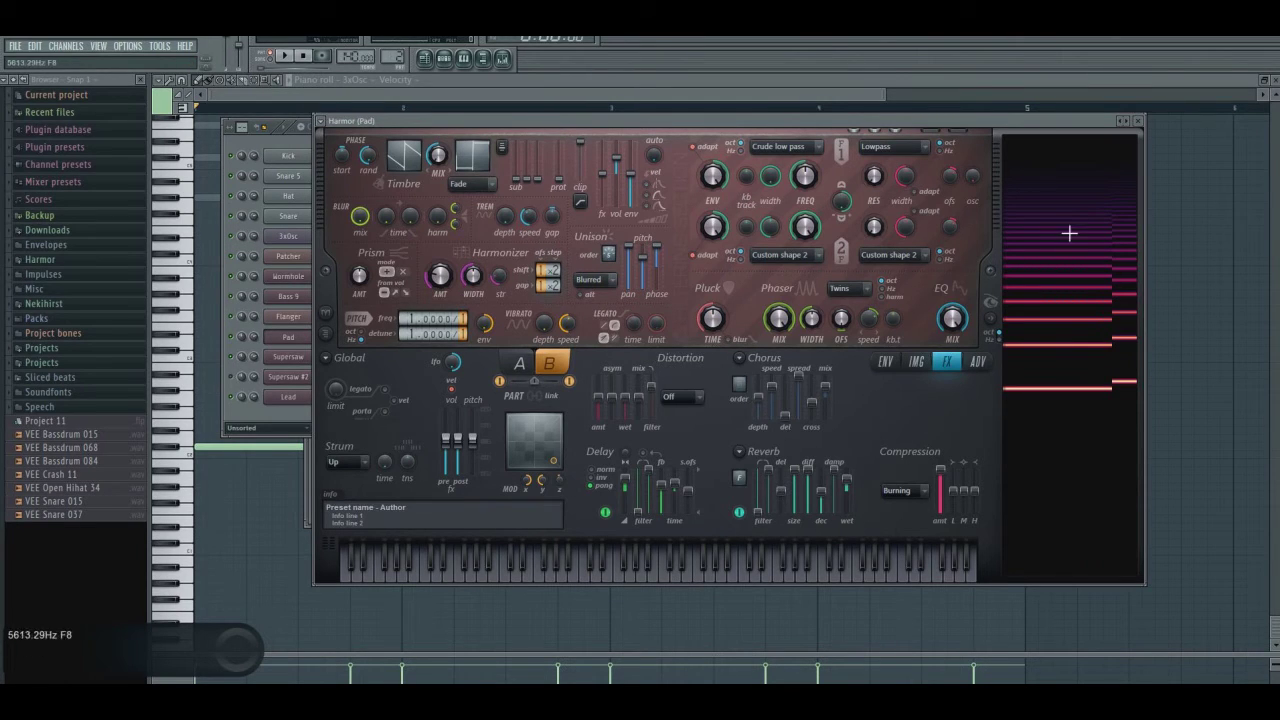
- Inspect the filter 1 width options without changes and show the Pad's mixer track
left_click(776, 180)
right_click(772, 176)
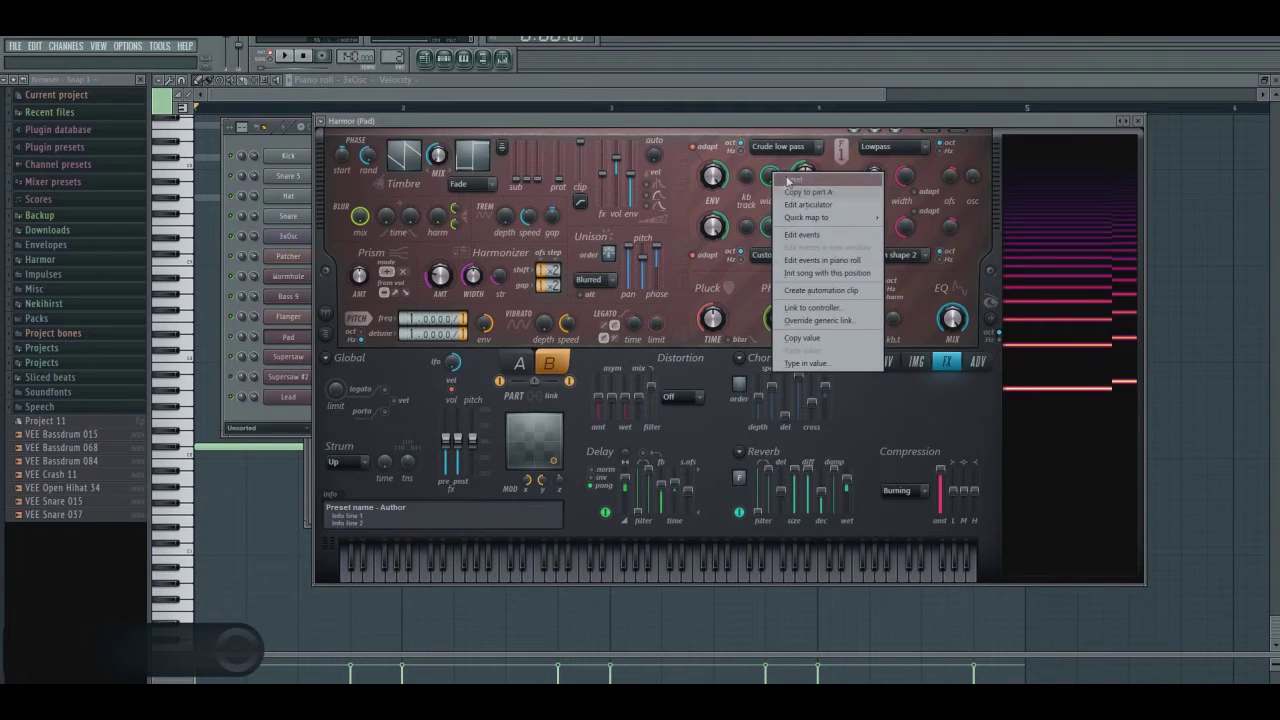
left_click(758, 197)
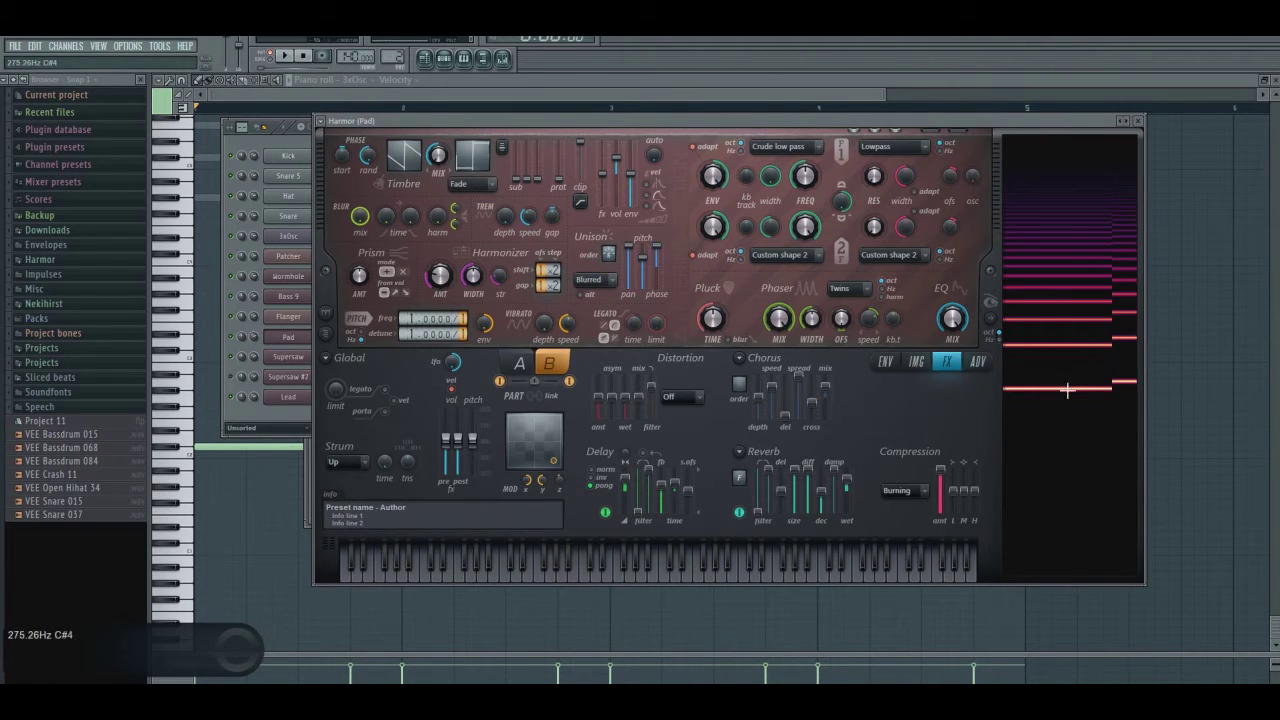
left_click(503, 58)
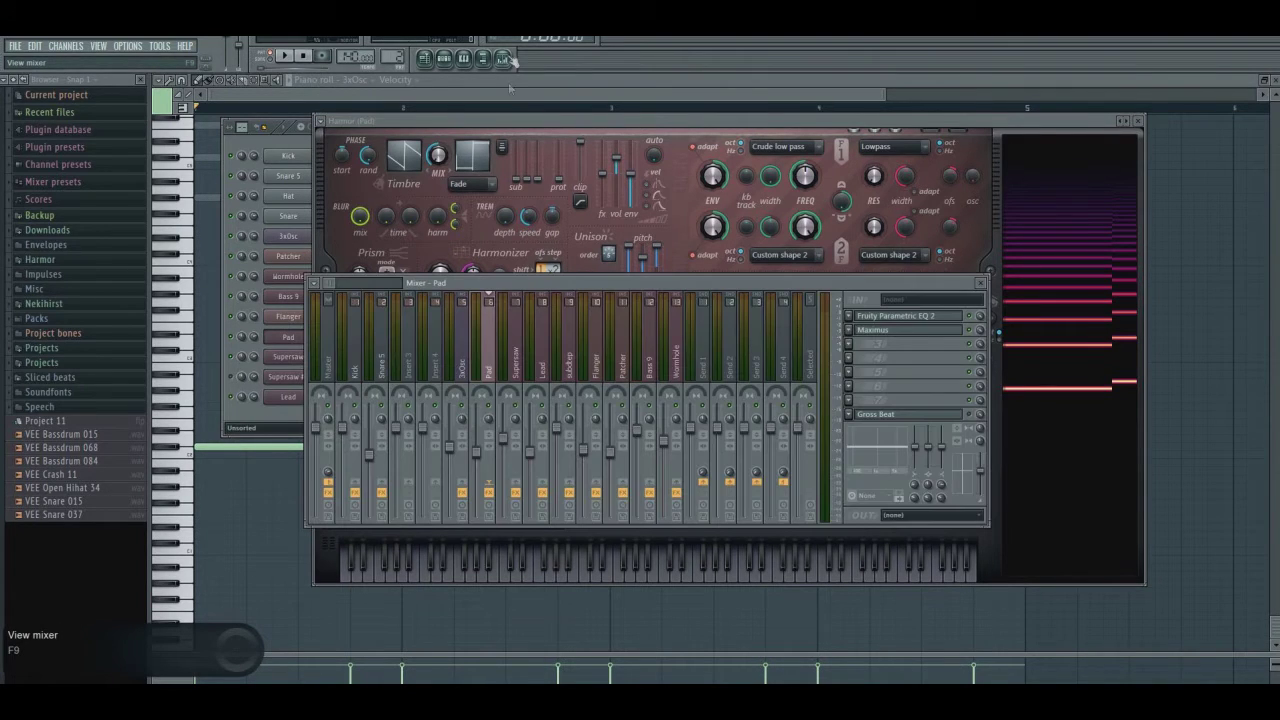
- Inspect the Pad track's Parametric EQ 2 and Maximus high and master bands, then close them
left_click(910, 313)
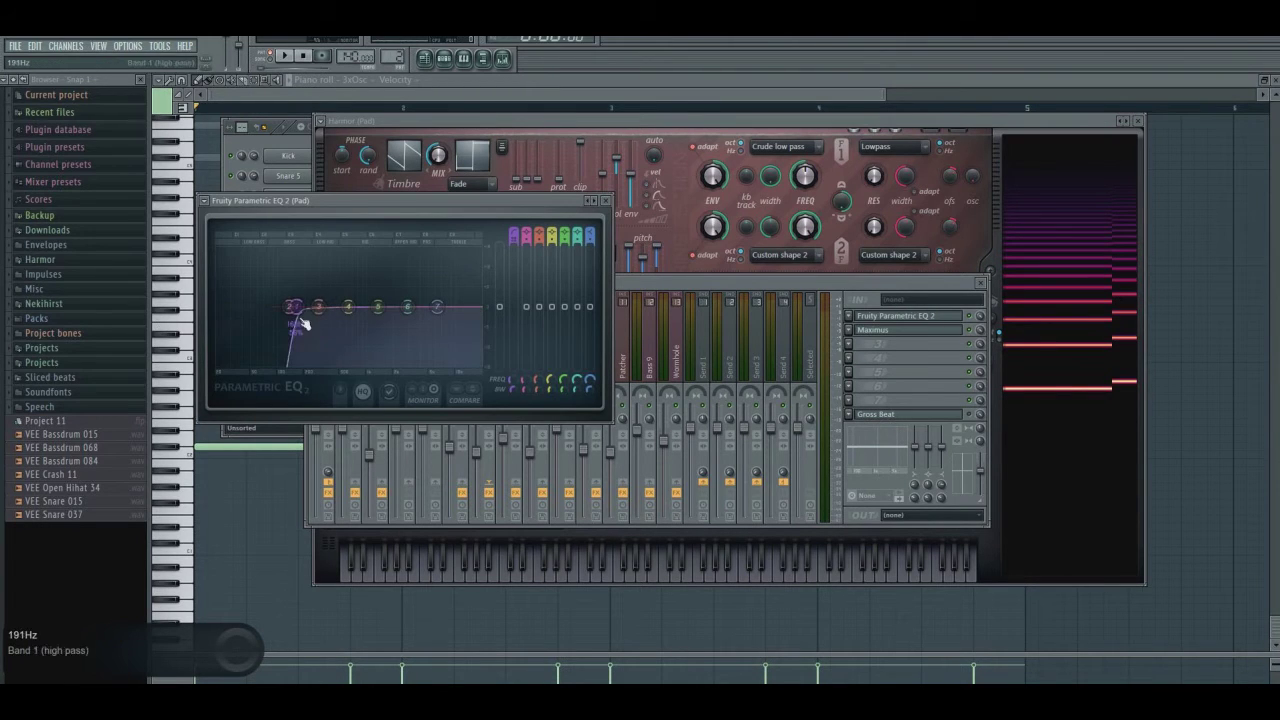
left_click(605, 200)
left_click(882, 332)
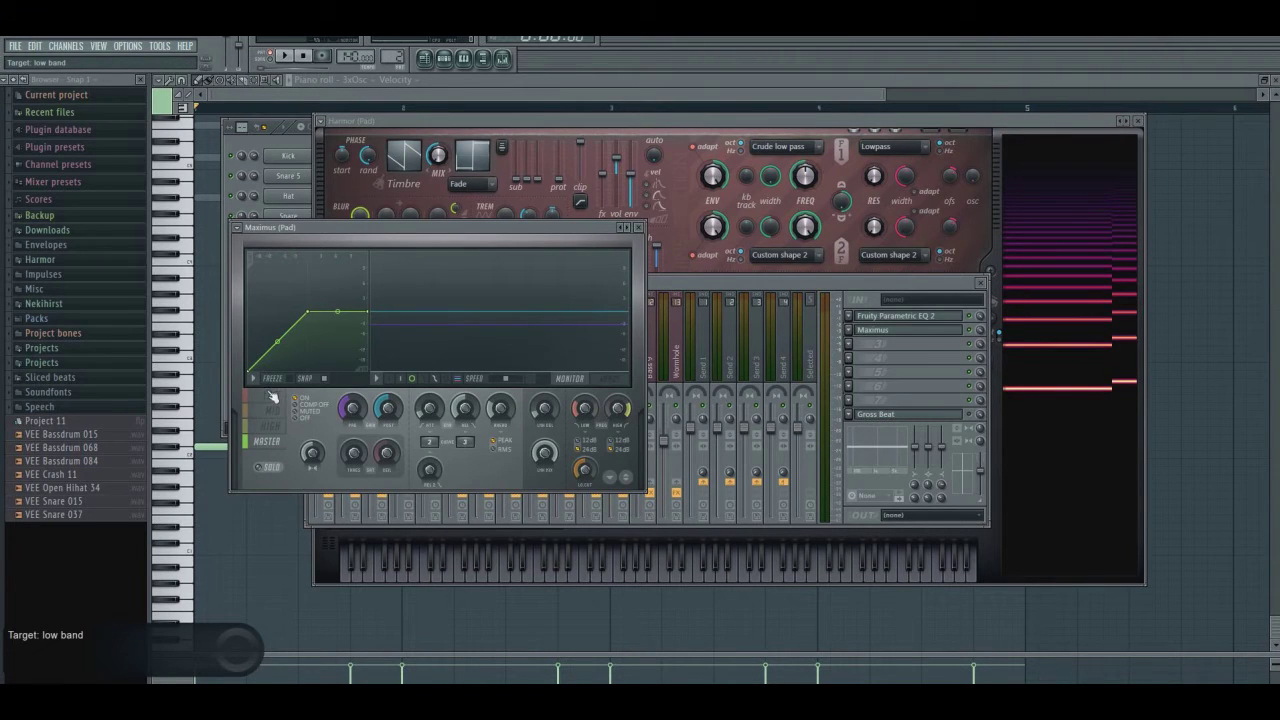
left_click(270, 428)
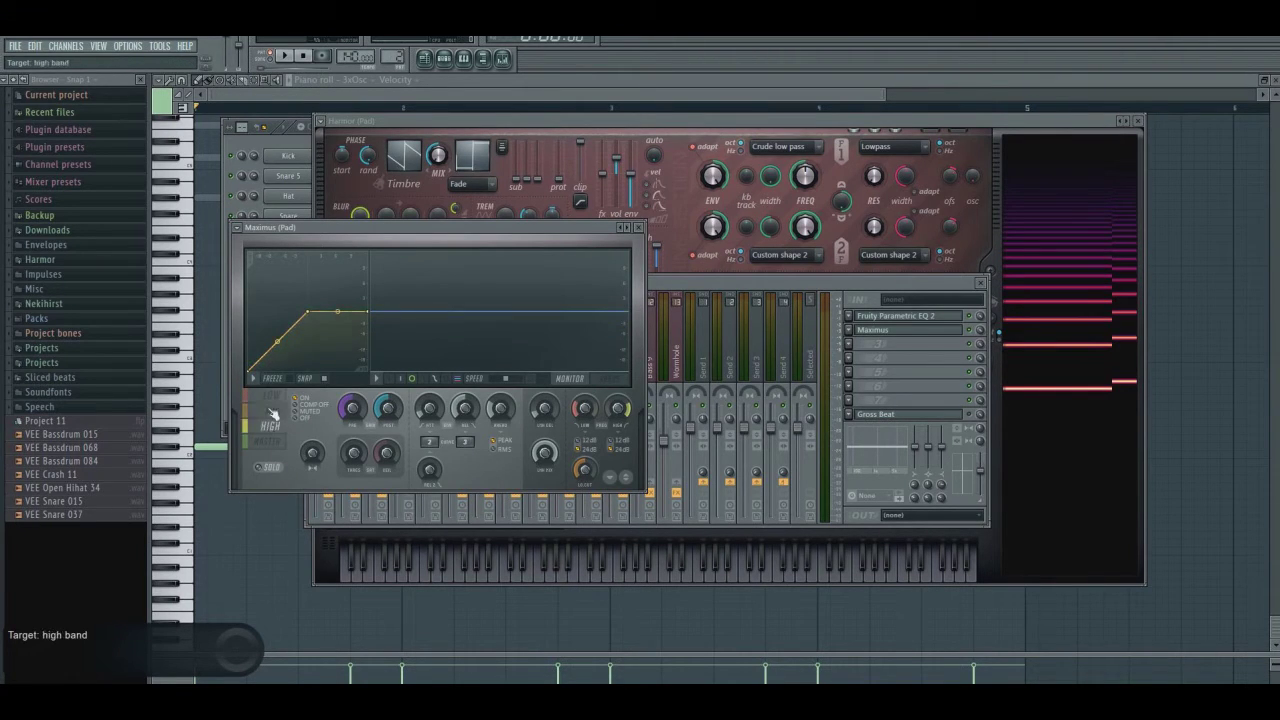
left_click(268, 441)
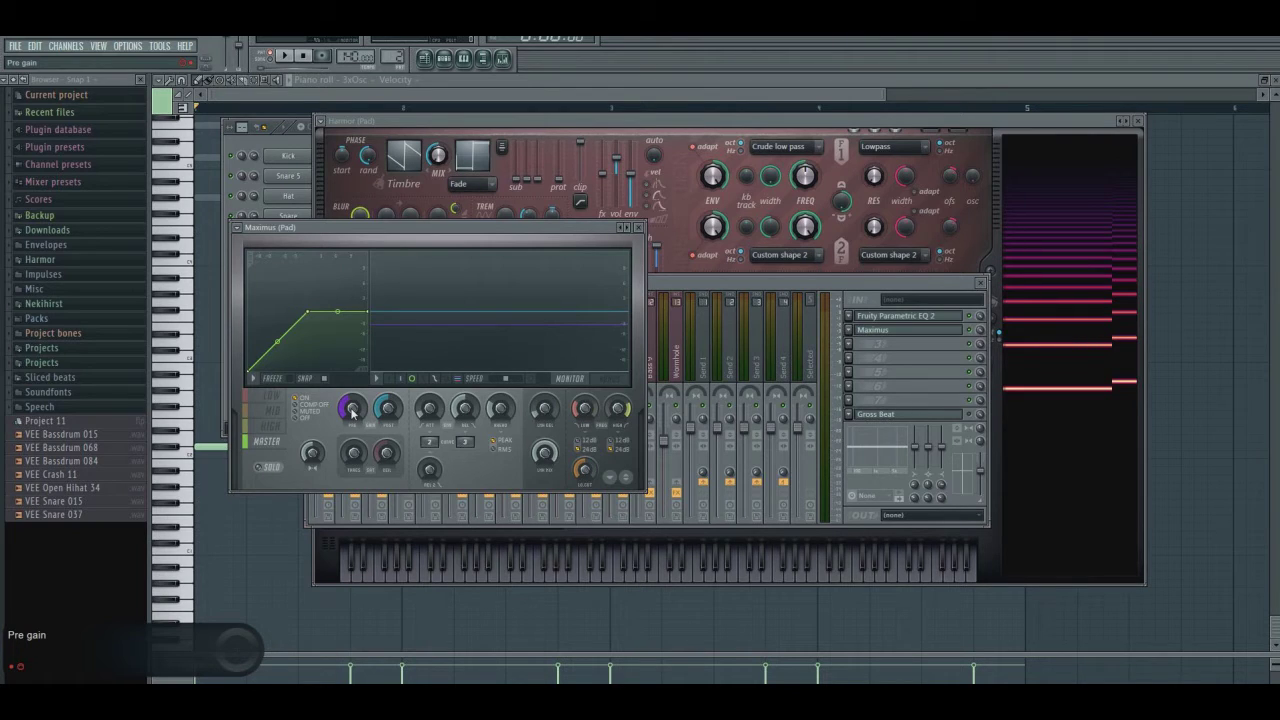
left_click(638, 227)
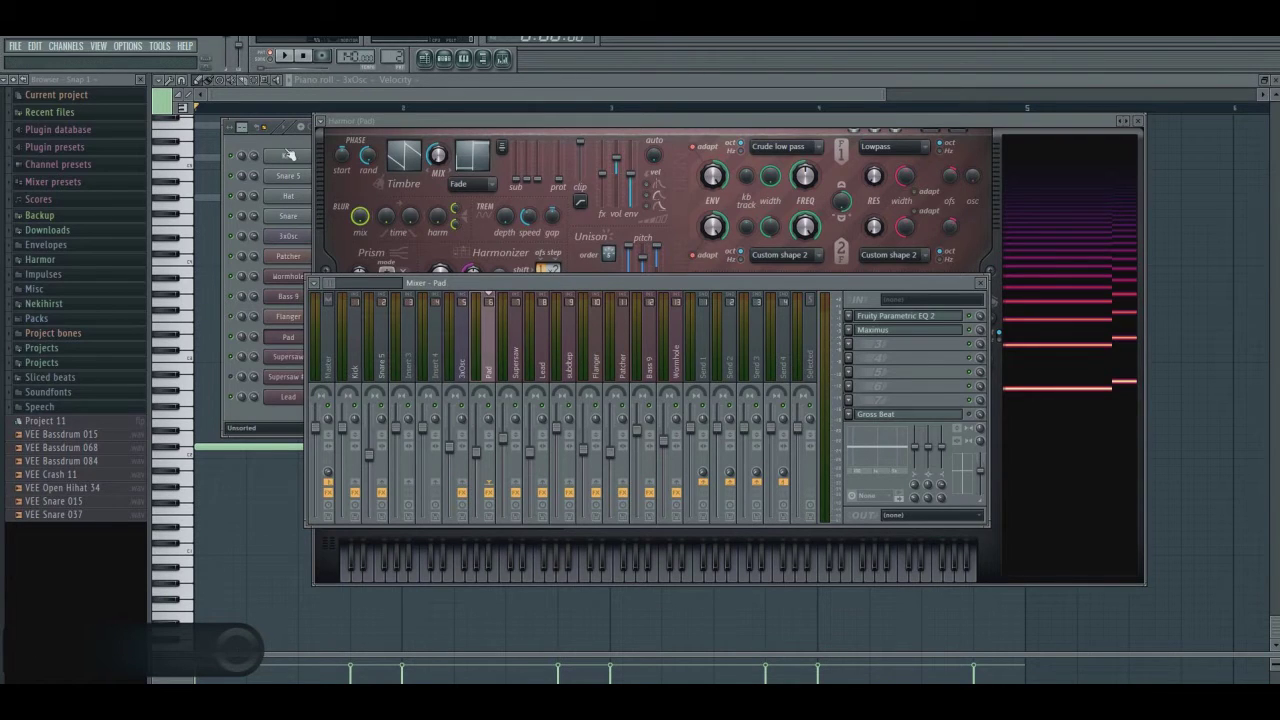
- Close the Harmor, channel settings, mixer and piano roll windows, and switch to the Supersaw pattern
key("Page_Up")
left_click(507, 129)
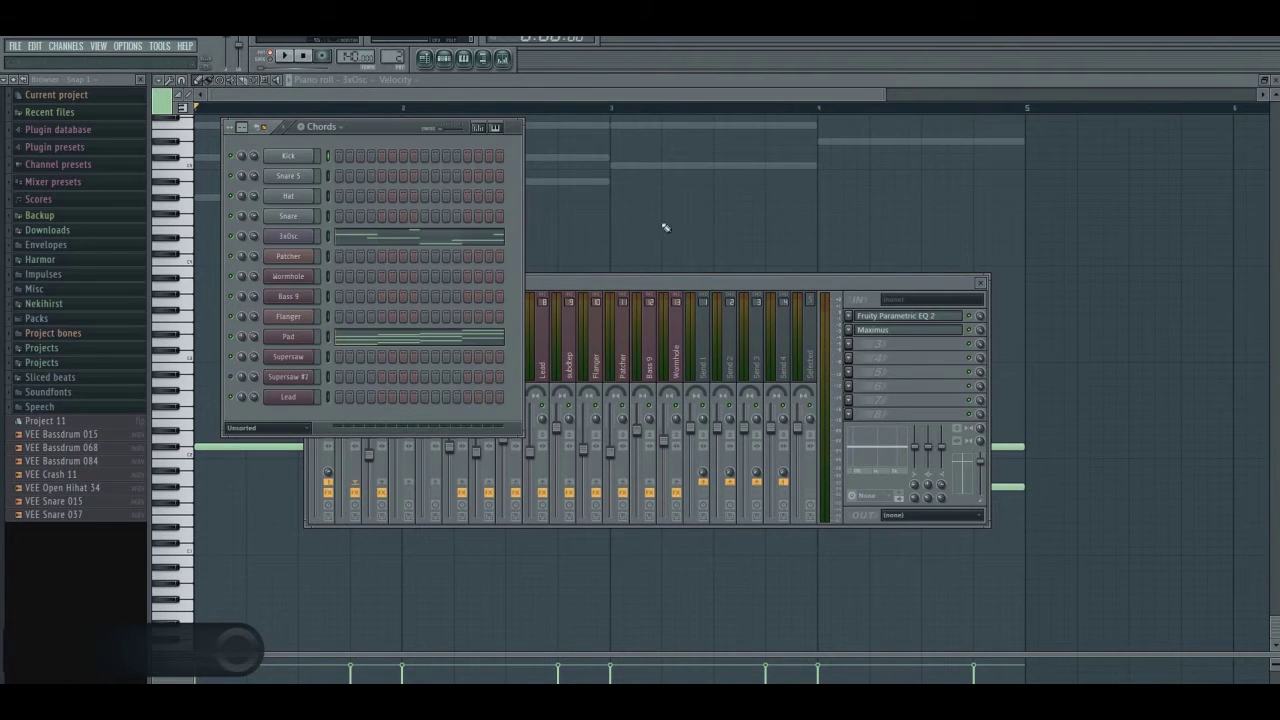
left_click(980, 283)
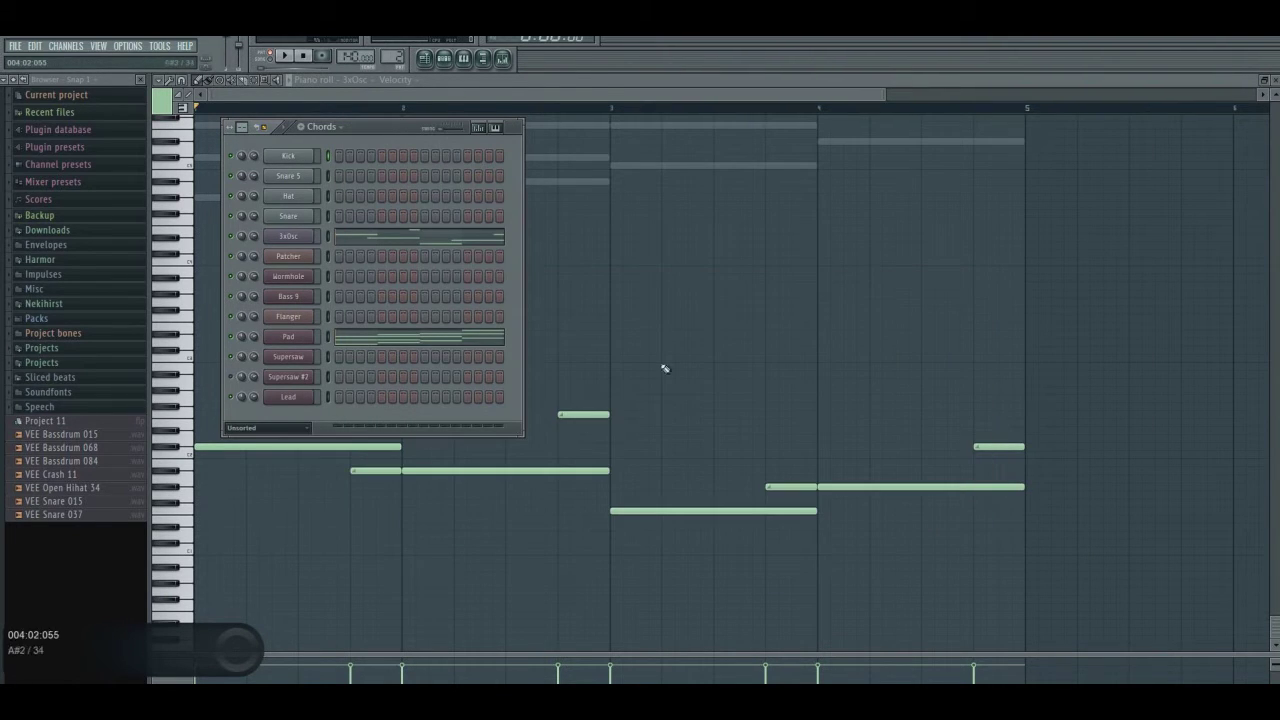
key("F7")
left_click(342, 131)
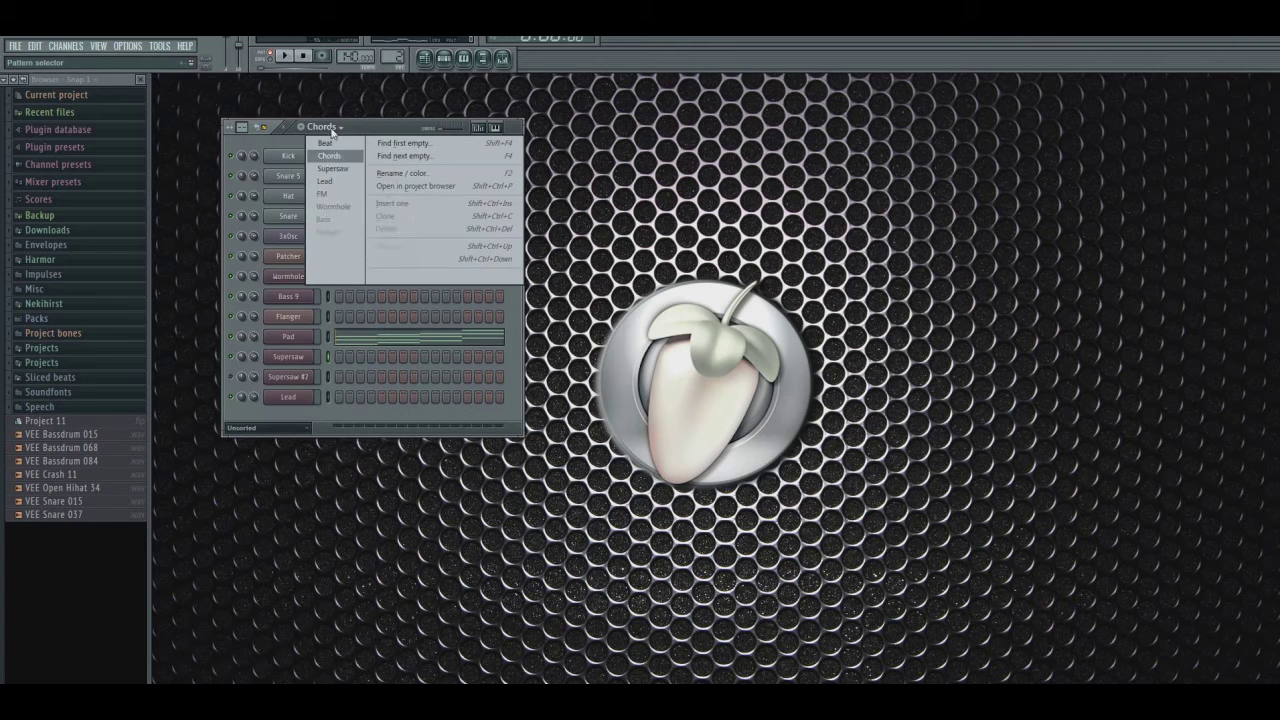
left_click(333, 170)
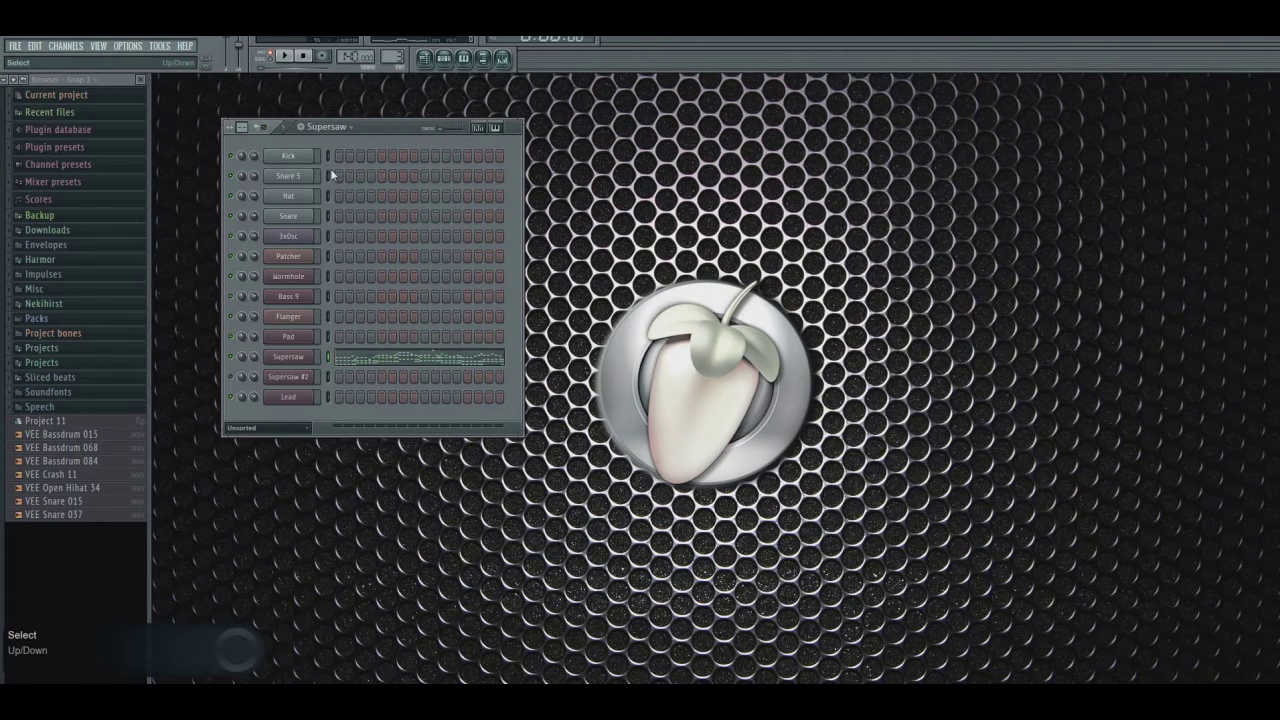
- Play the Supersaw pattern through once, then open its notes in the piano roll
left_click(286, 58)
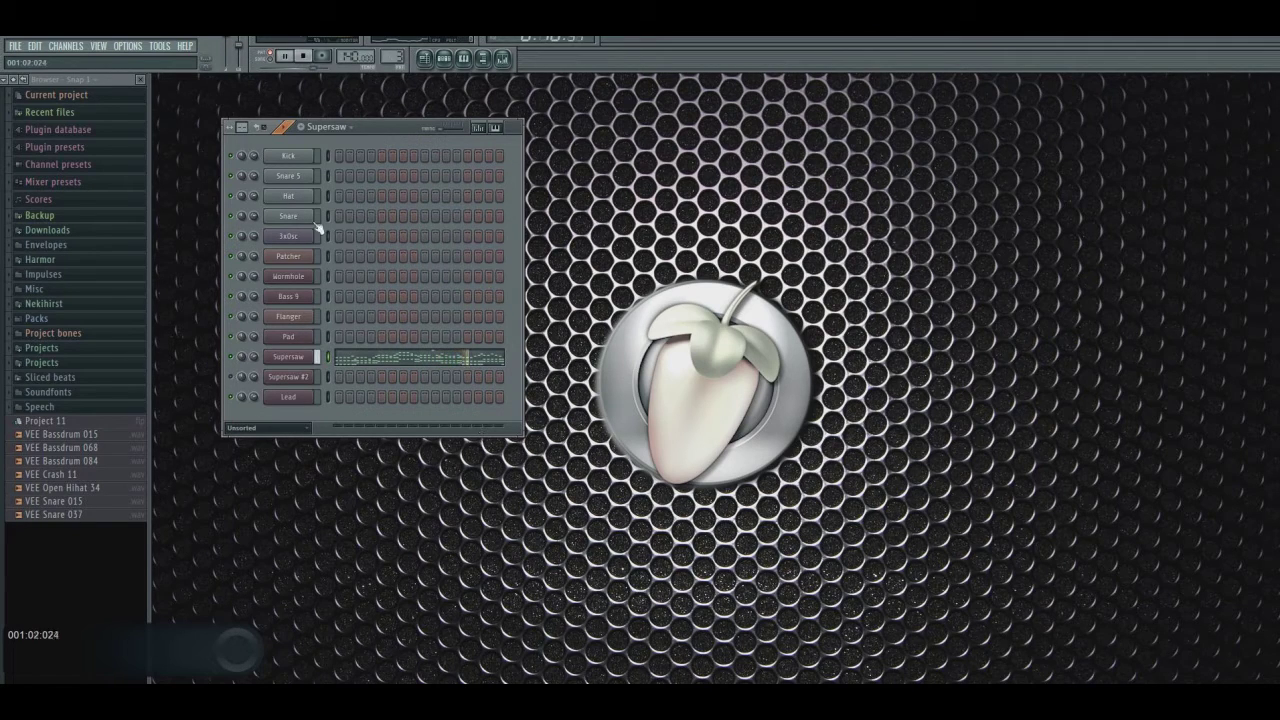
left_click(305, 58)
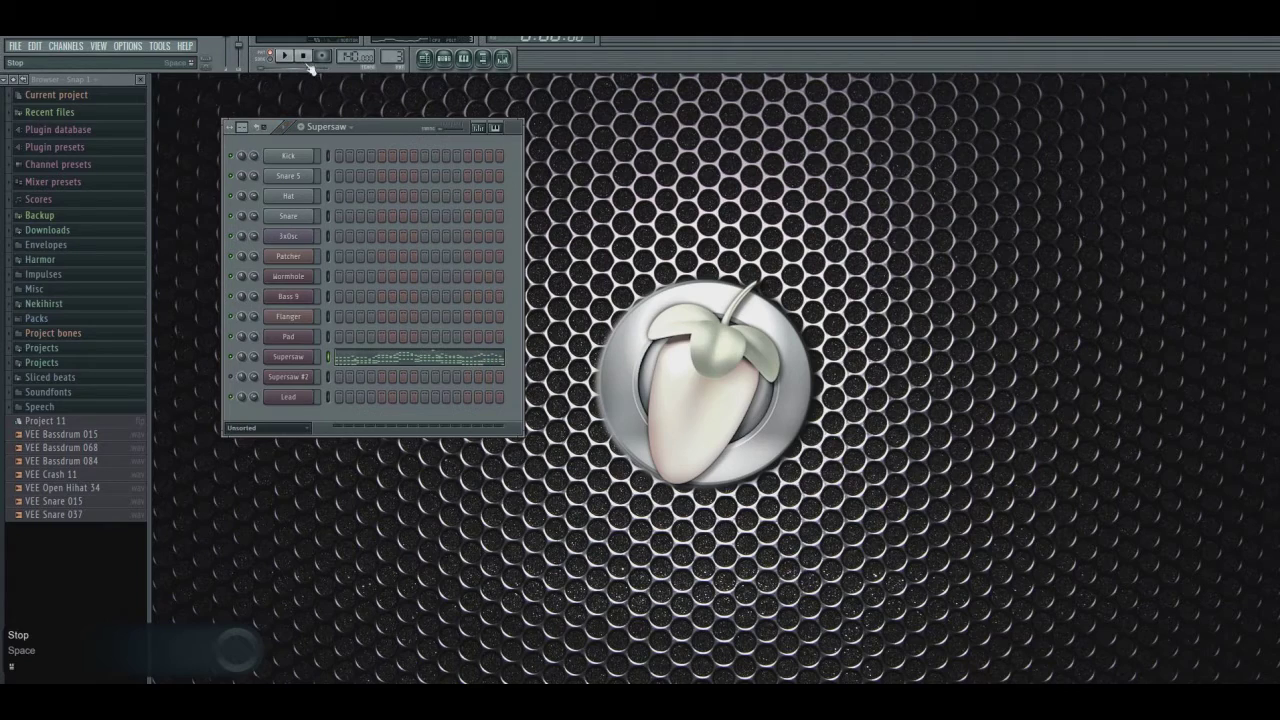
left_click(380, 360)
- Zoom the piano roll out to show the Supersaw chords from bar 1 to the end of bar 8
scroll(386, 533, "down", 5)
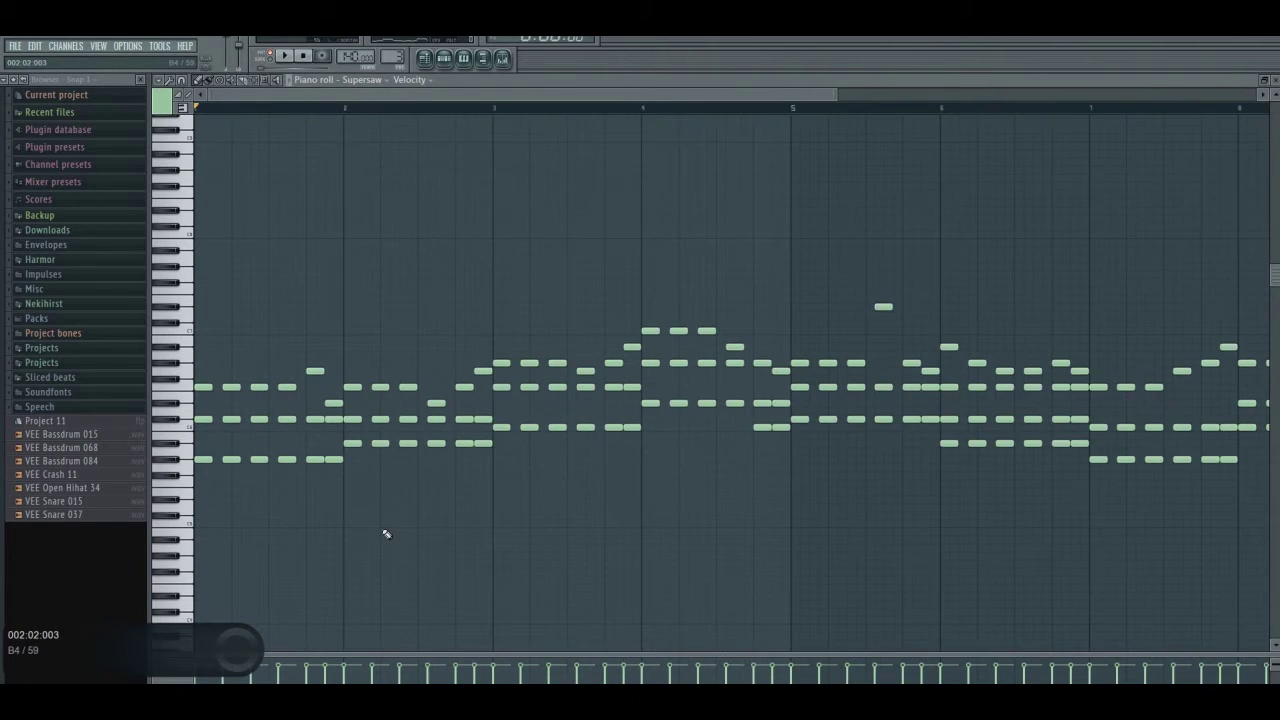
scroll(386, 533, "down", 2)
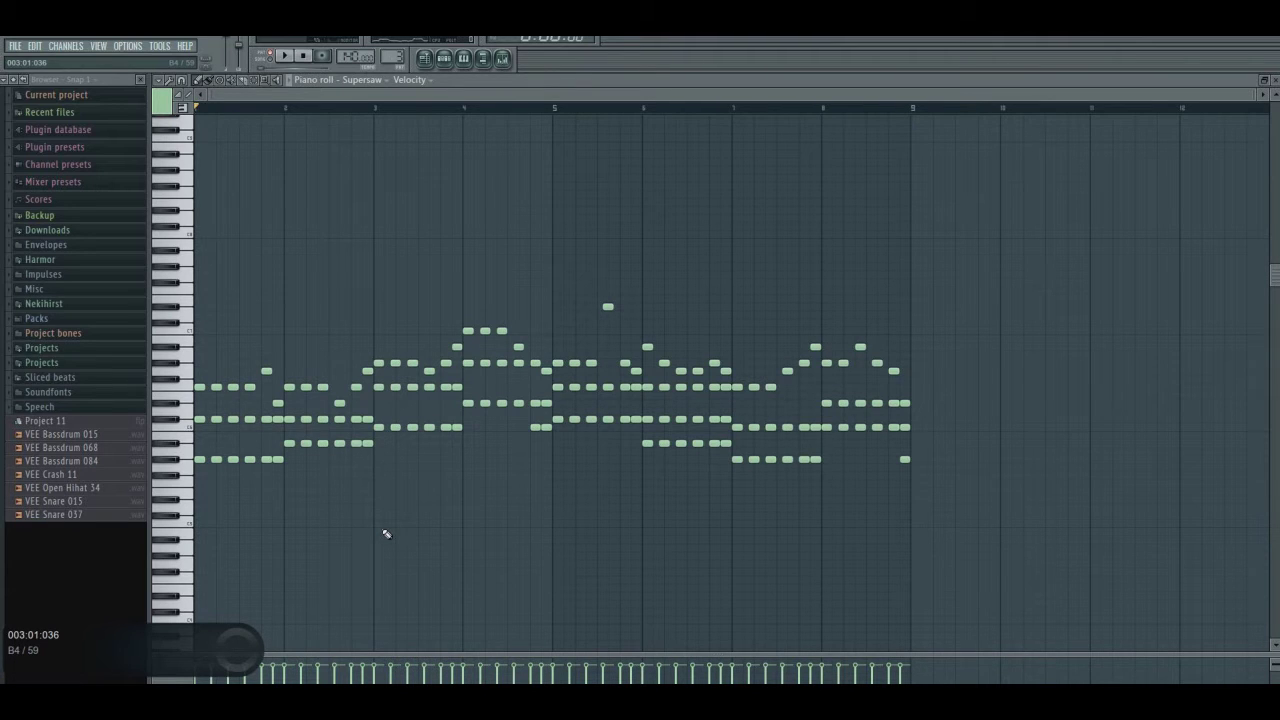
scroll(201, 386, "down", 3)
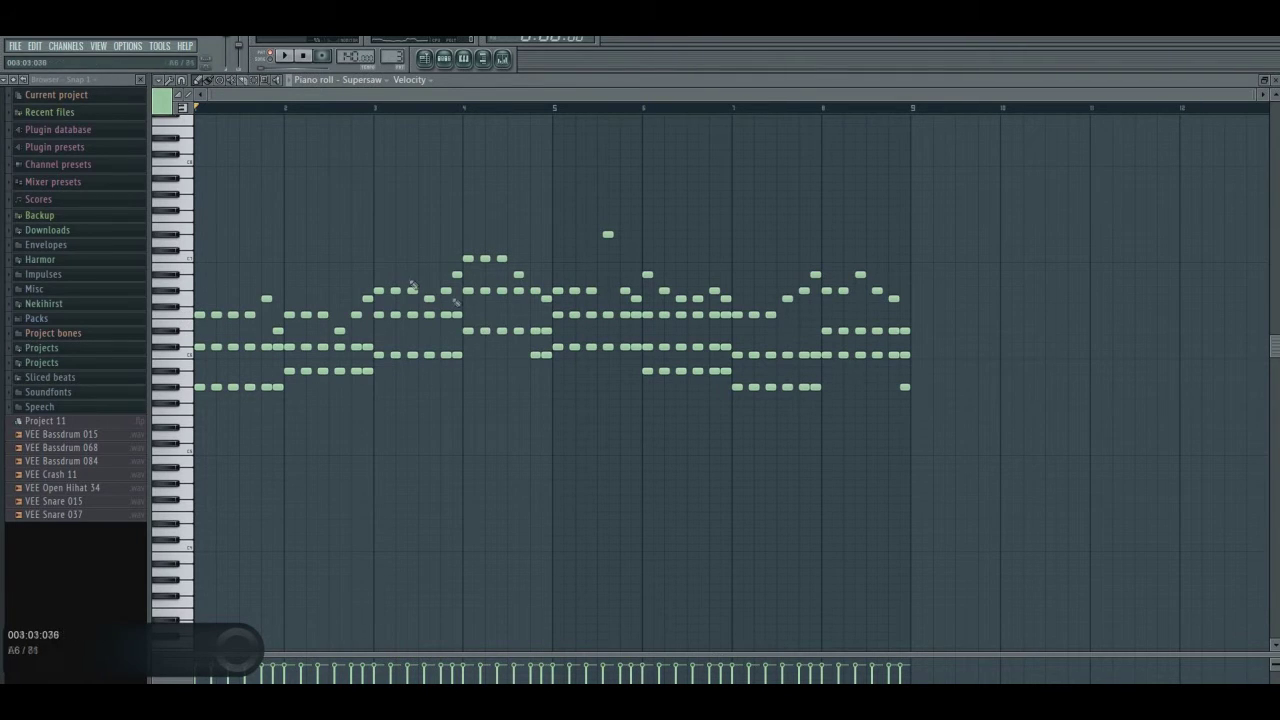
- Open the Supersaw channel's Harmor synth and mixer track, glancing at its Parametric EQ 2
left_click(444, 57)
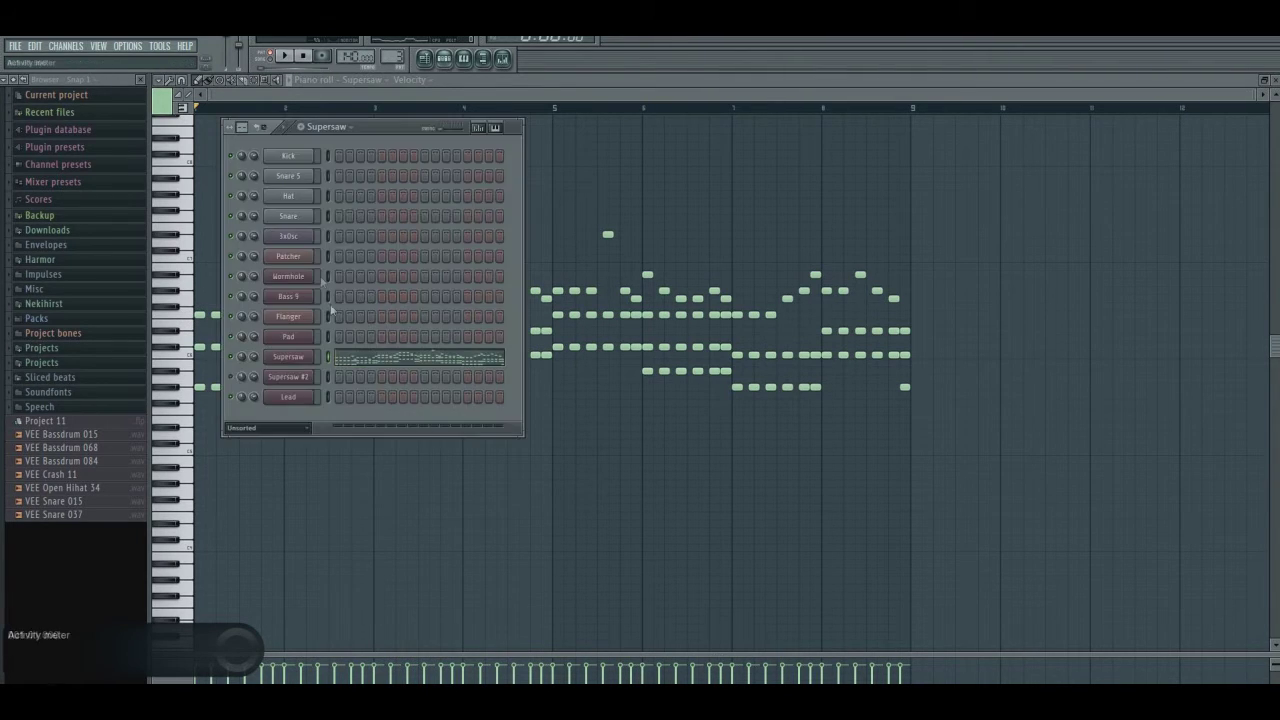
left_click(290, 357)
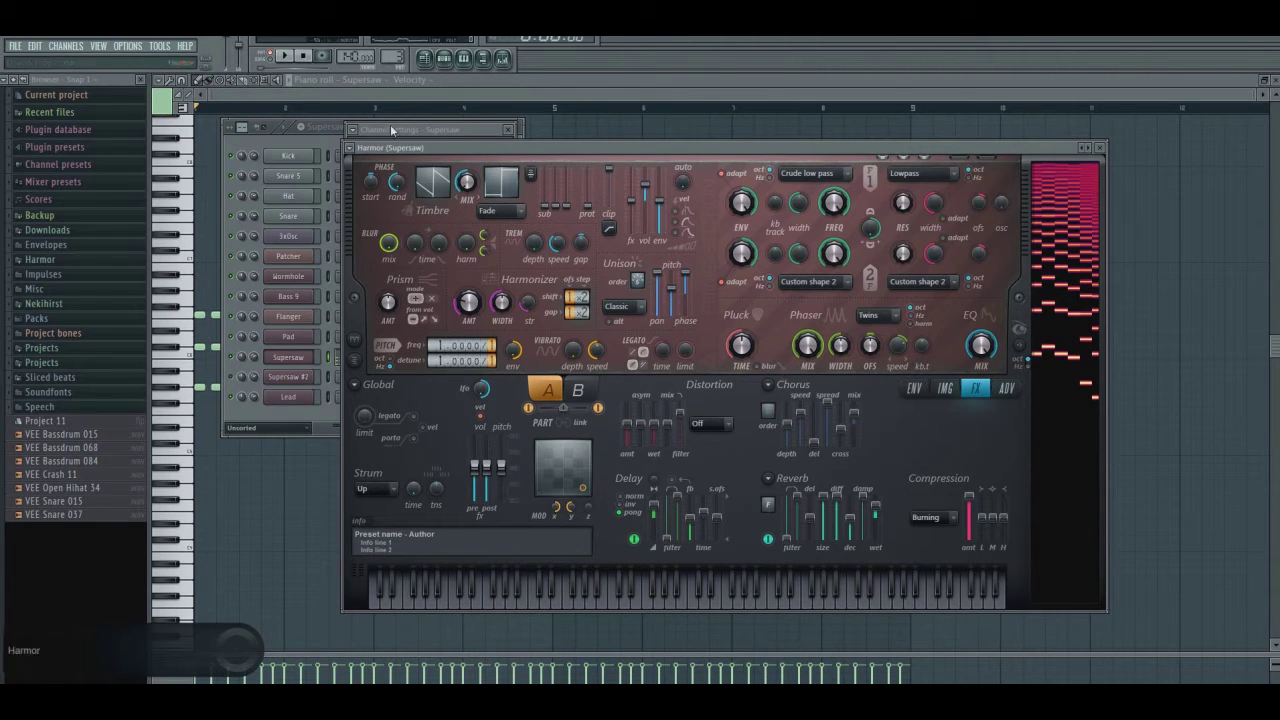
left_click(503, 58)
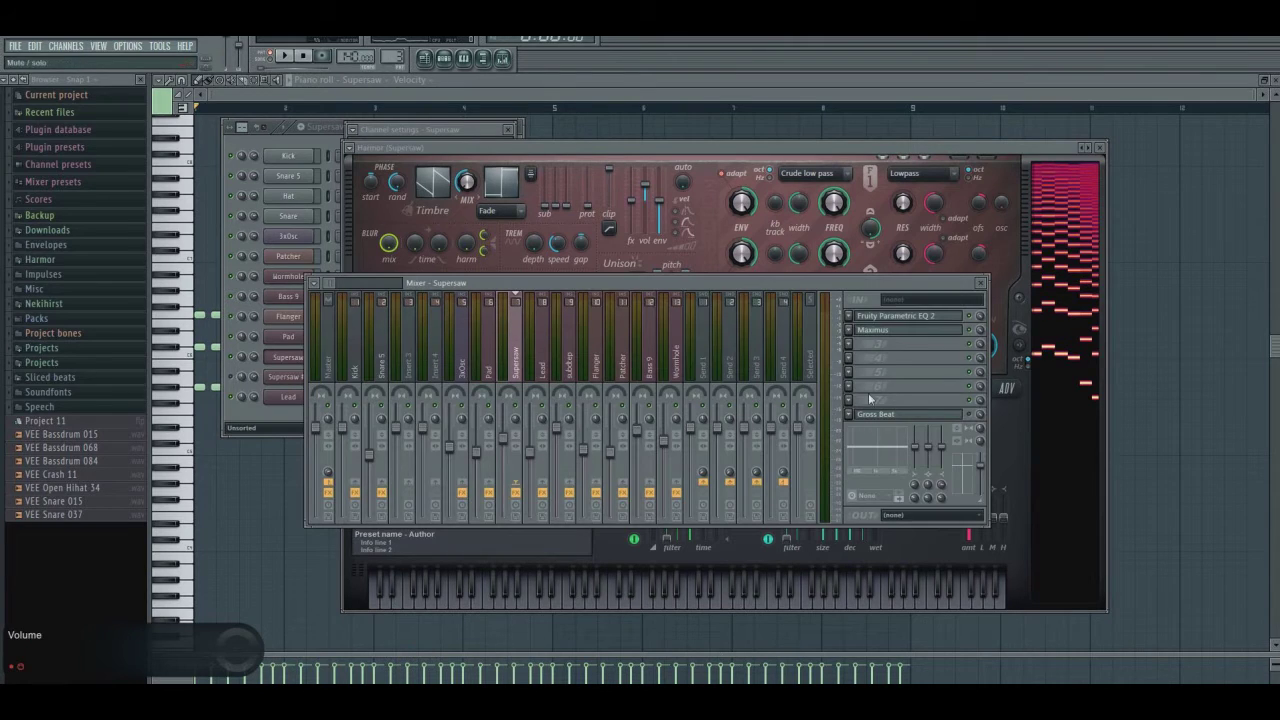
left_click(903, 316)
left_click(903, 316)
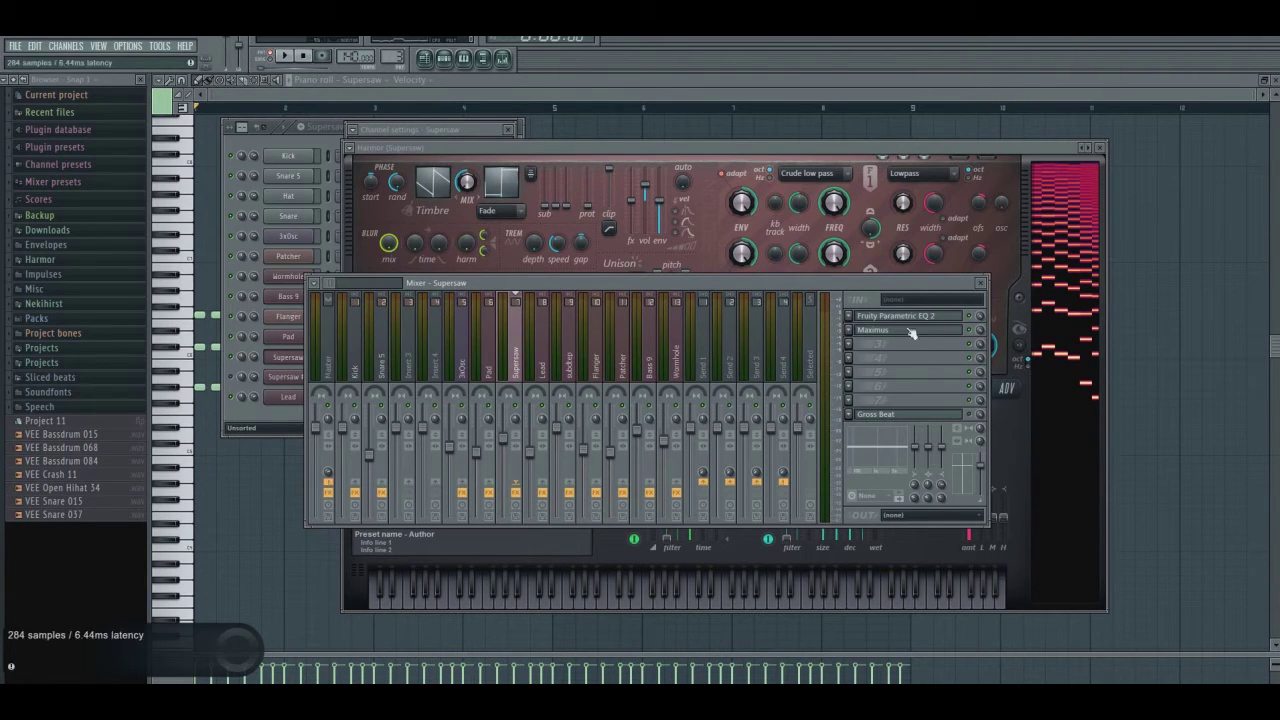
- View the Supersaw Maximus master band, then close Maximus, mixer, synth and piano roll windows
left_click(904, 332)
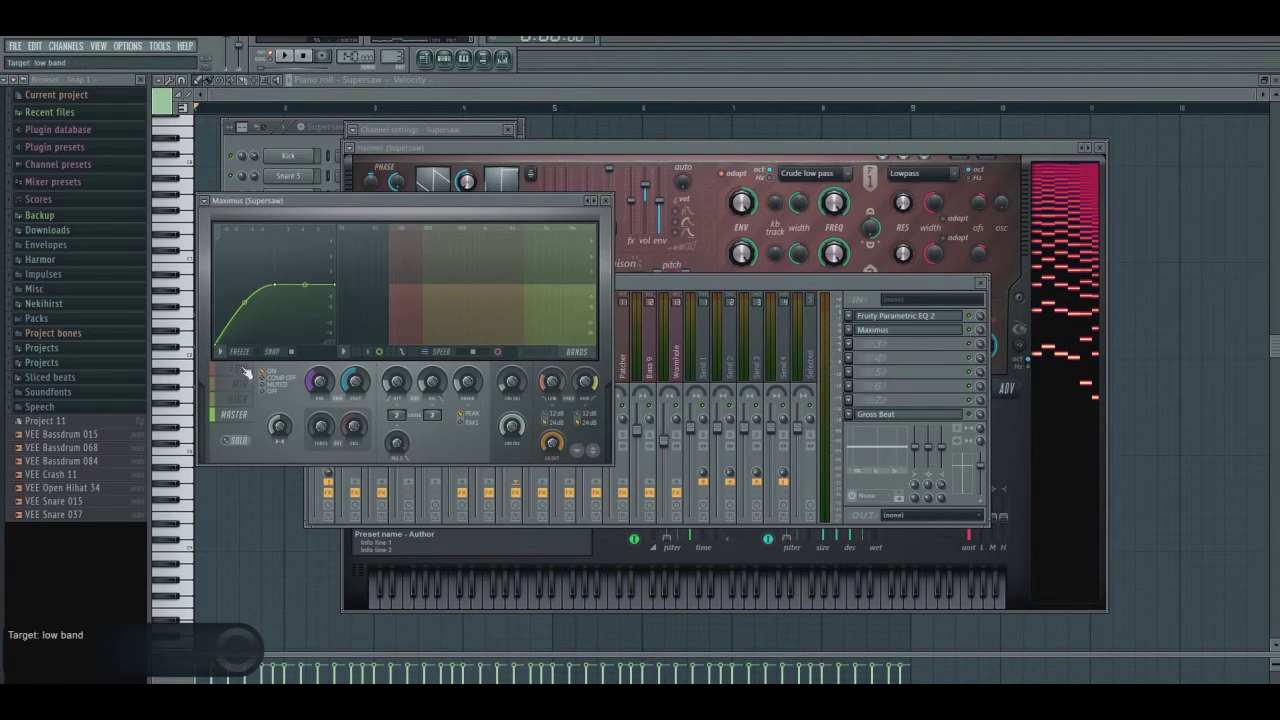
left_click(236, 414)
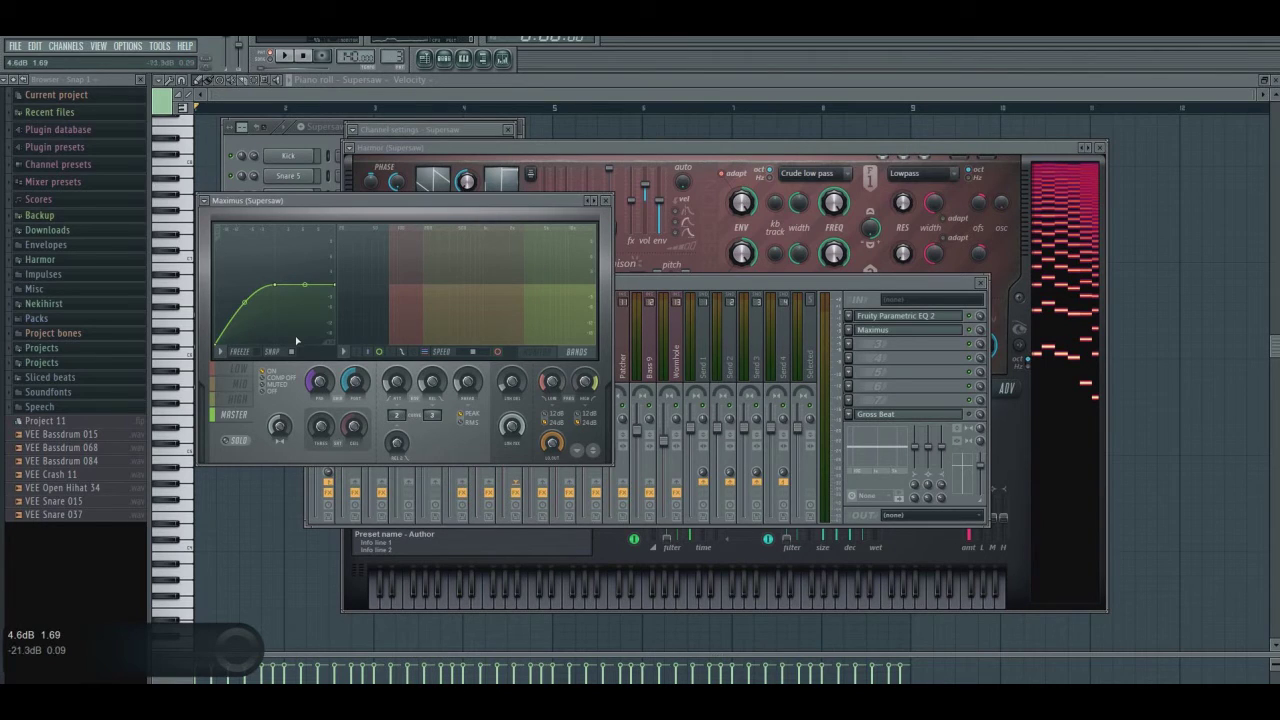
left_click(606, 201)
left_click(340, 142)
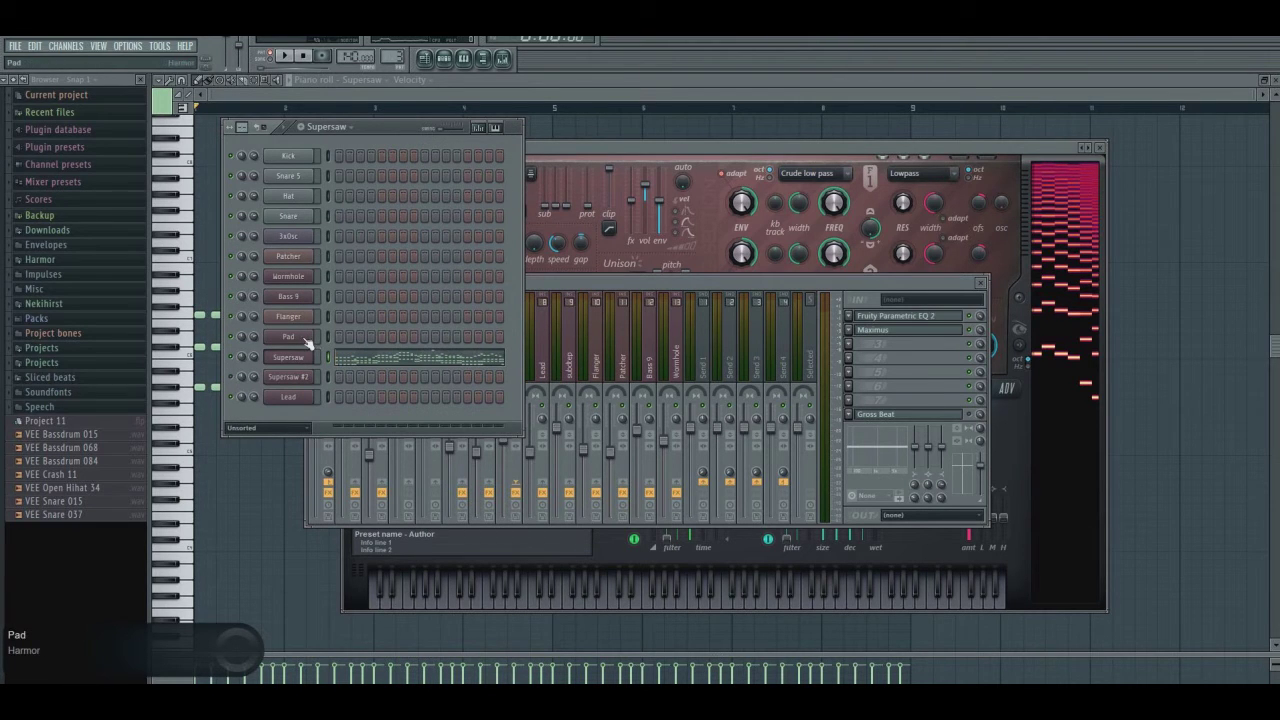
key("F12")
- Switch to the Lead pattern, play it briefly, then stop playback
left_click(324, 127)
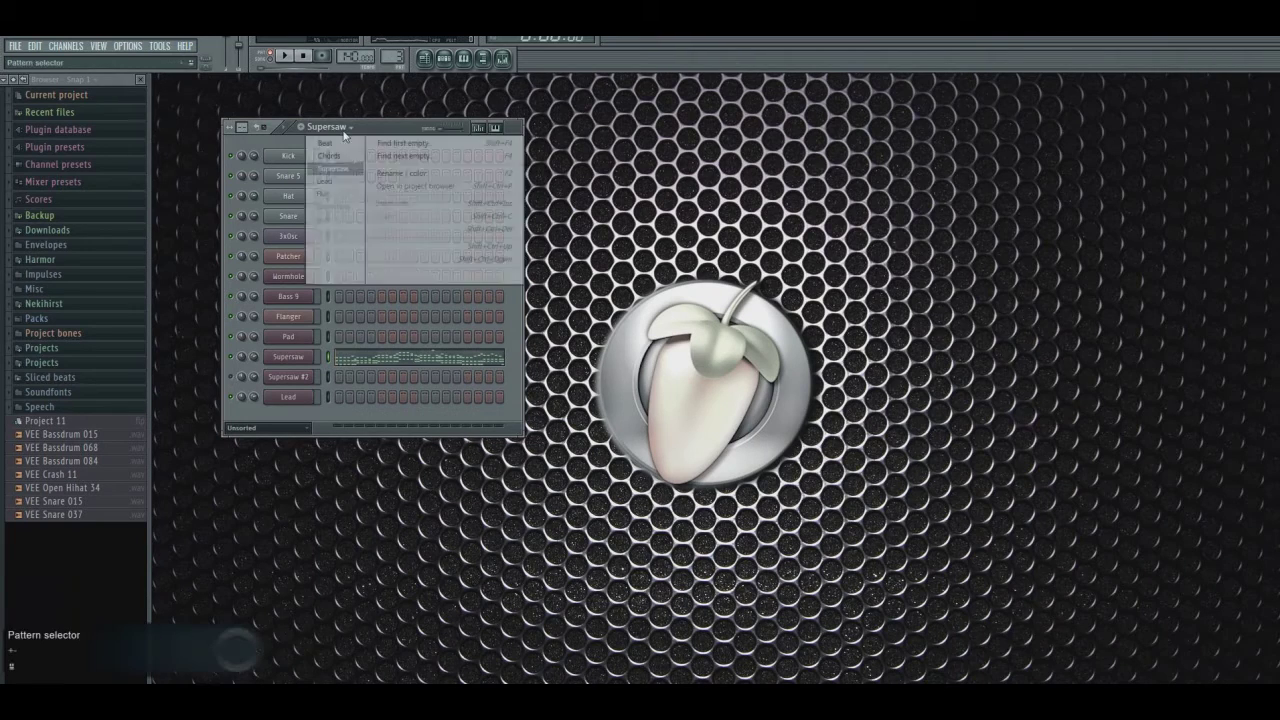
left_click(325, 180)
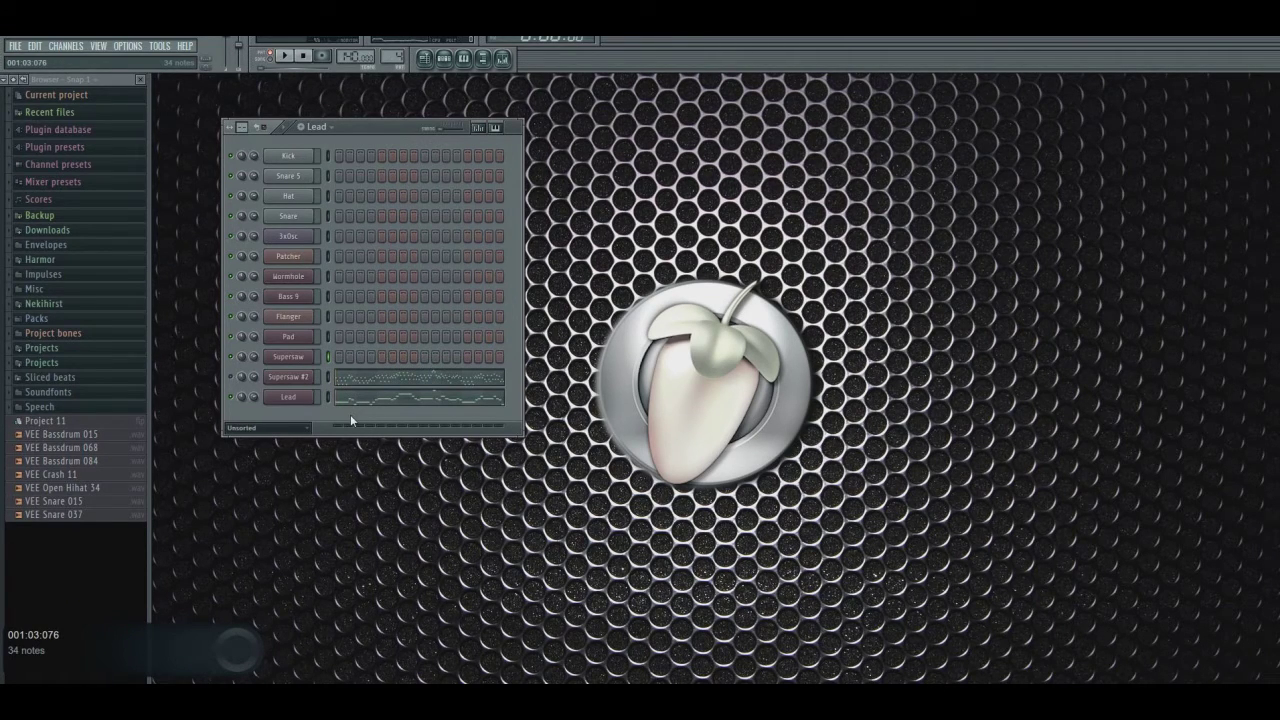
left_click(286, 56)
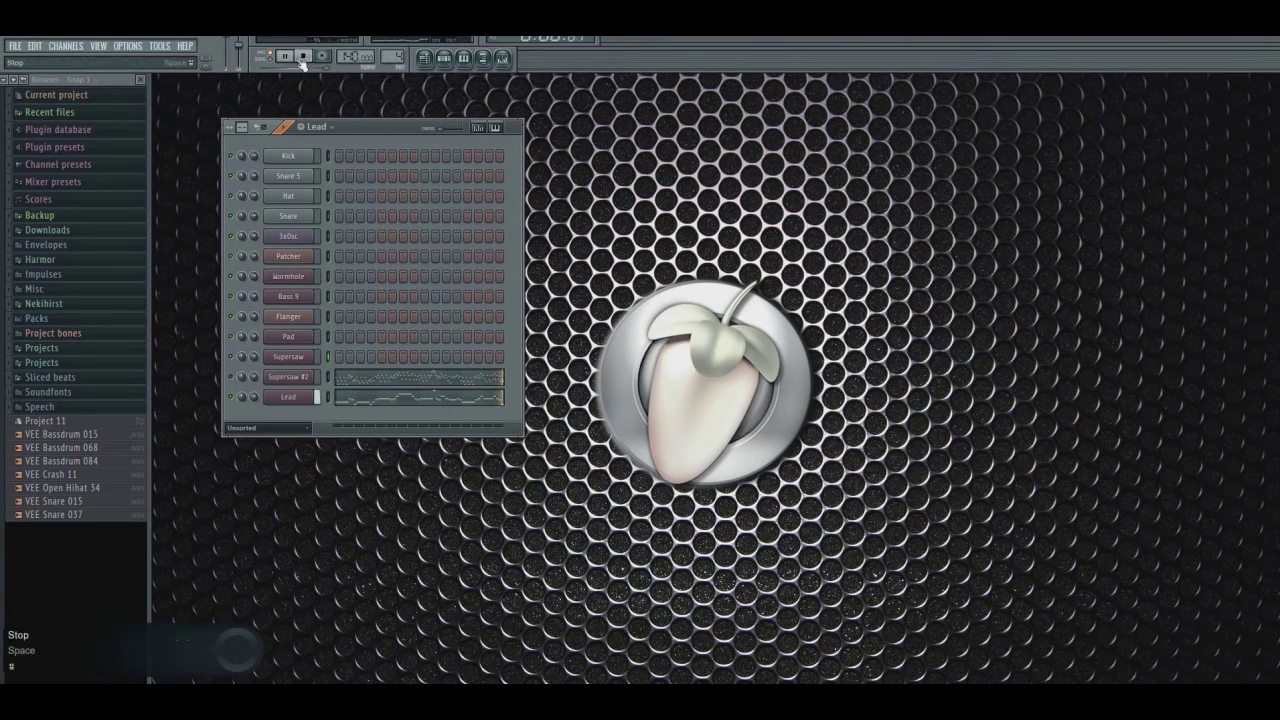
left_click(302, 57)
- Open the Lead channel's Harmor synth and close the Lead channel settings window
left_click(288, 396)
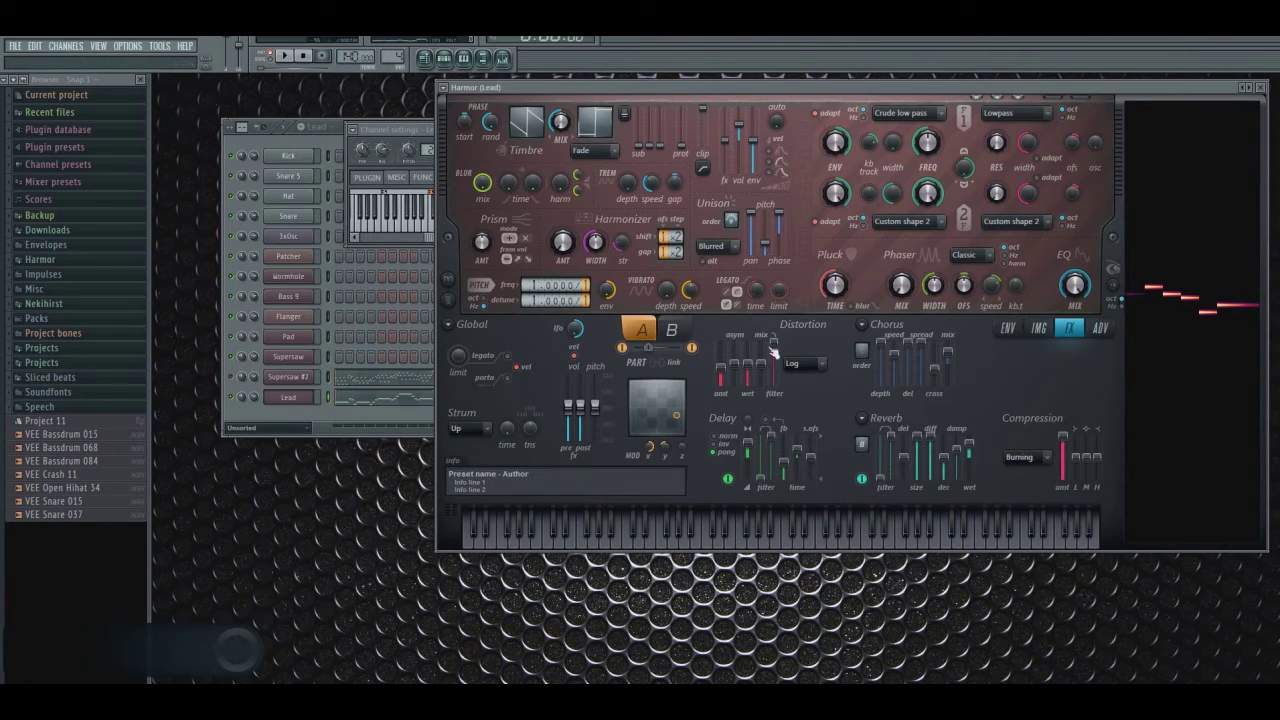
left_click_drag(706, 89, 649, 222)
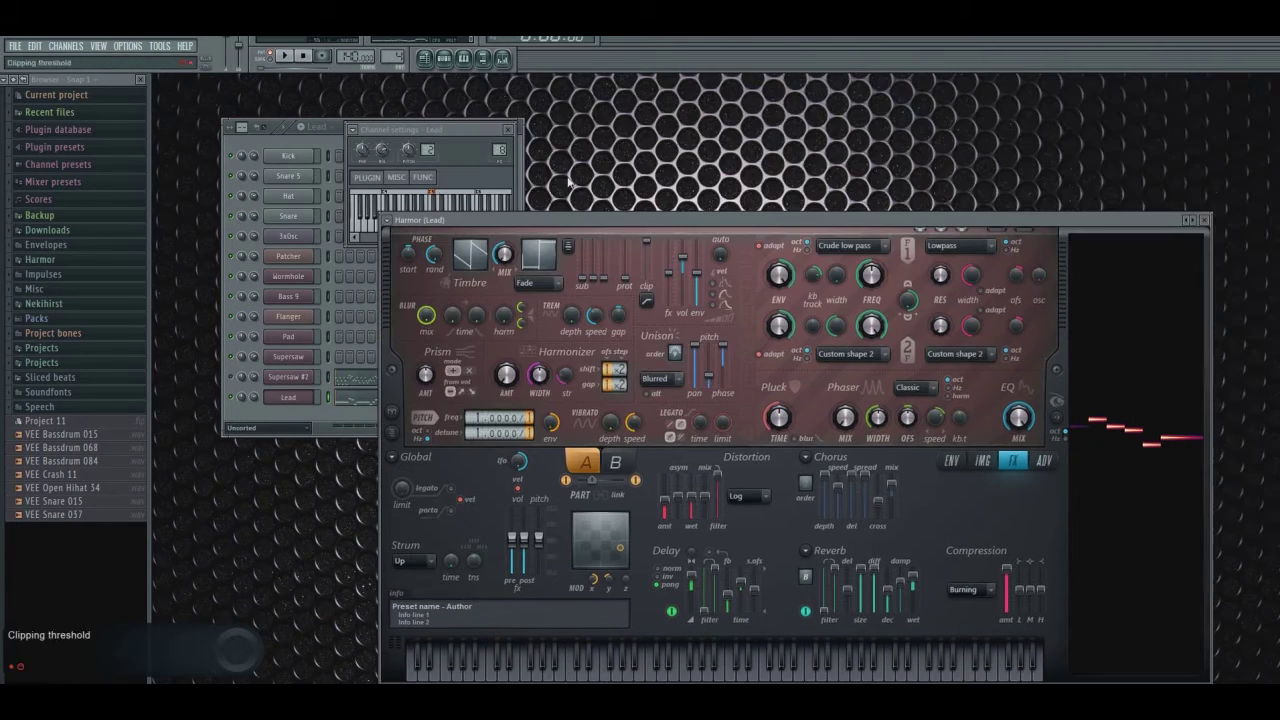
left_click(509, 128)
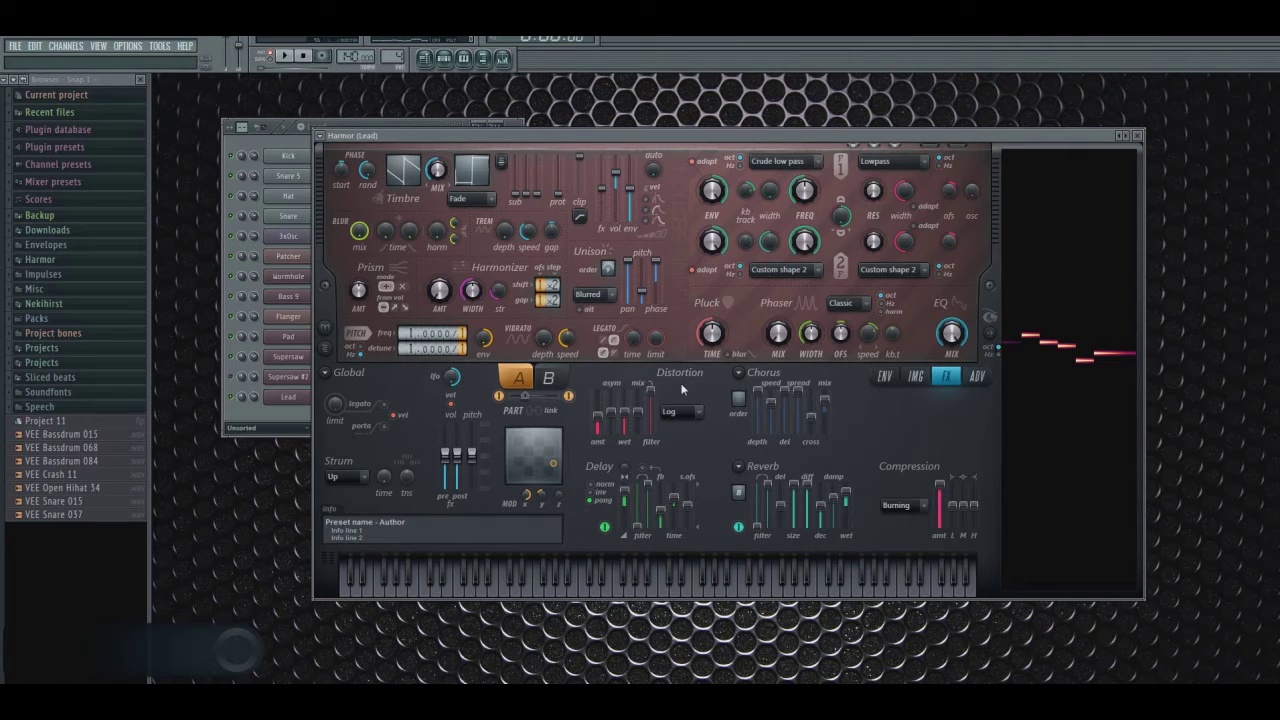
- Toggle Harmor between parts A and B to compare their settings
left_click(543, 383)
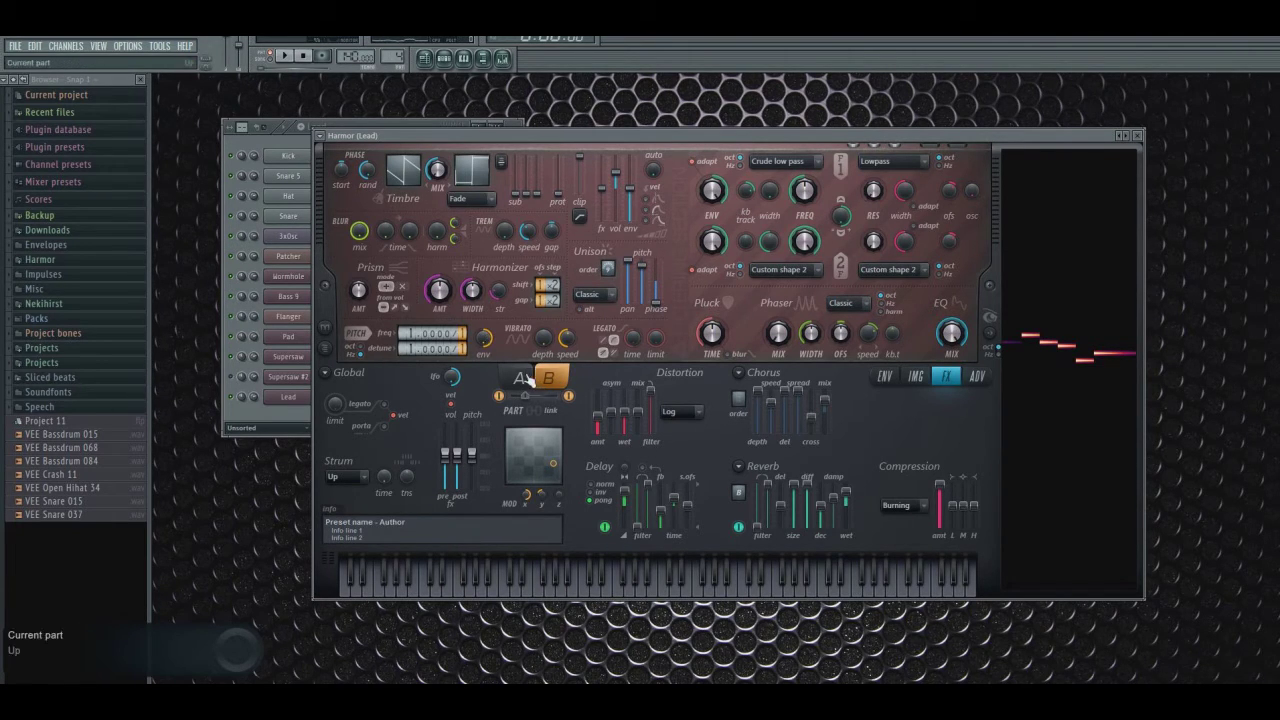
left_click(519, 378)
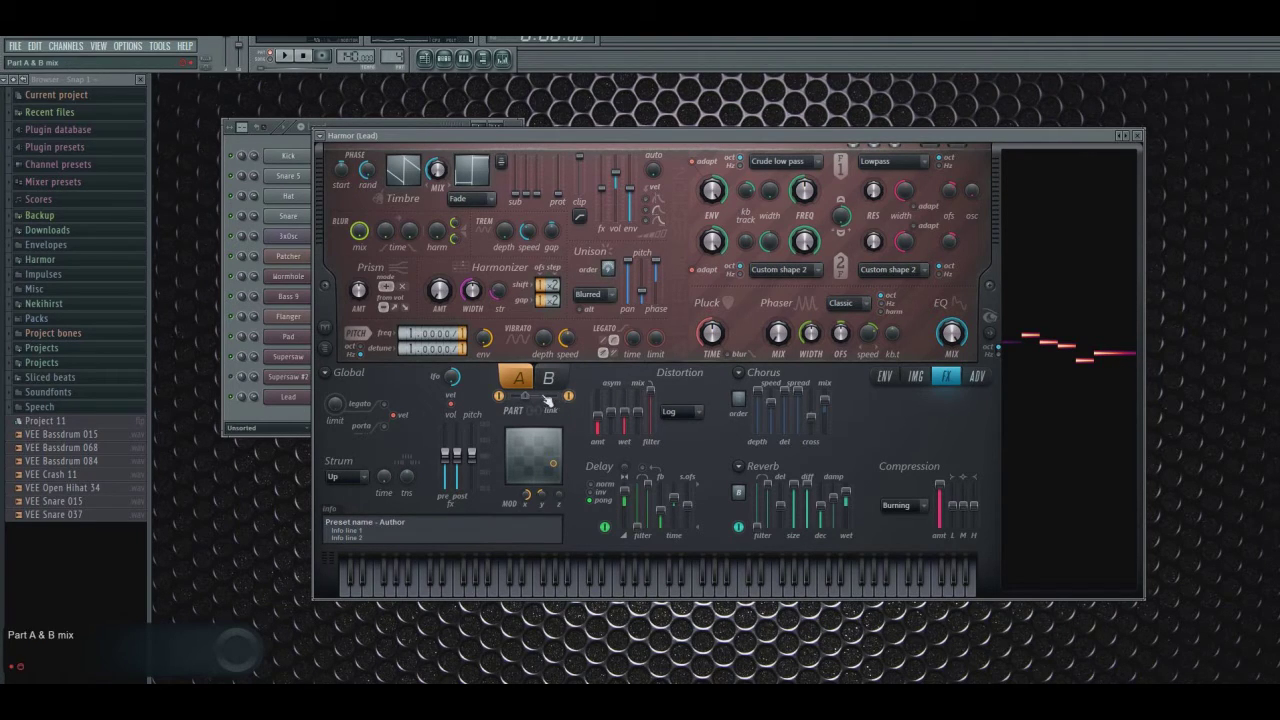
left_click(549, 378)
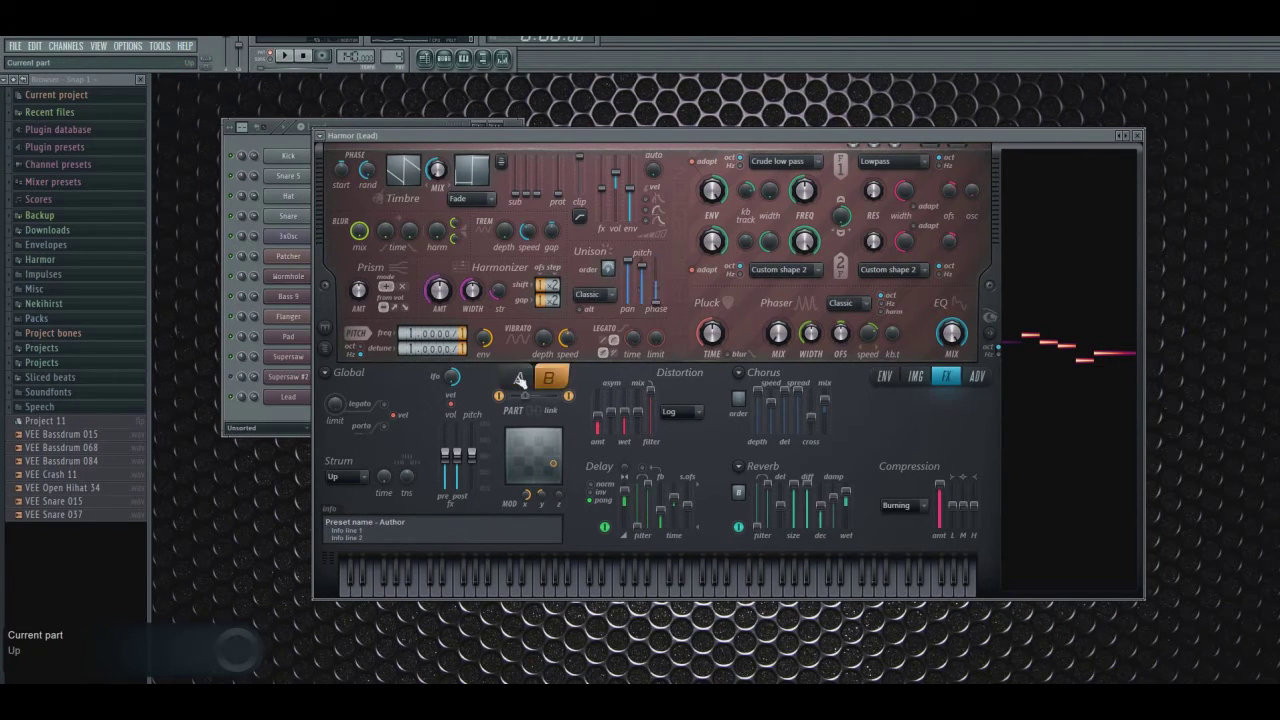
left_click(518, 378)
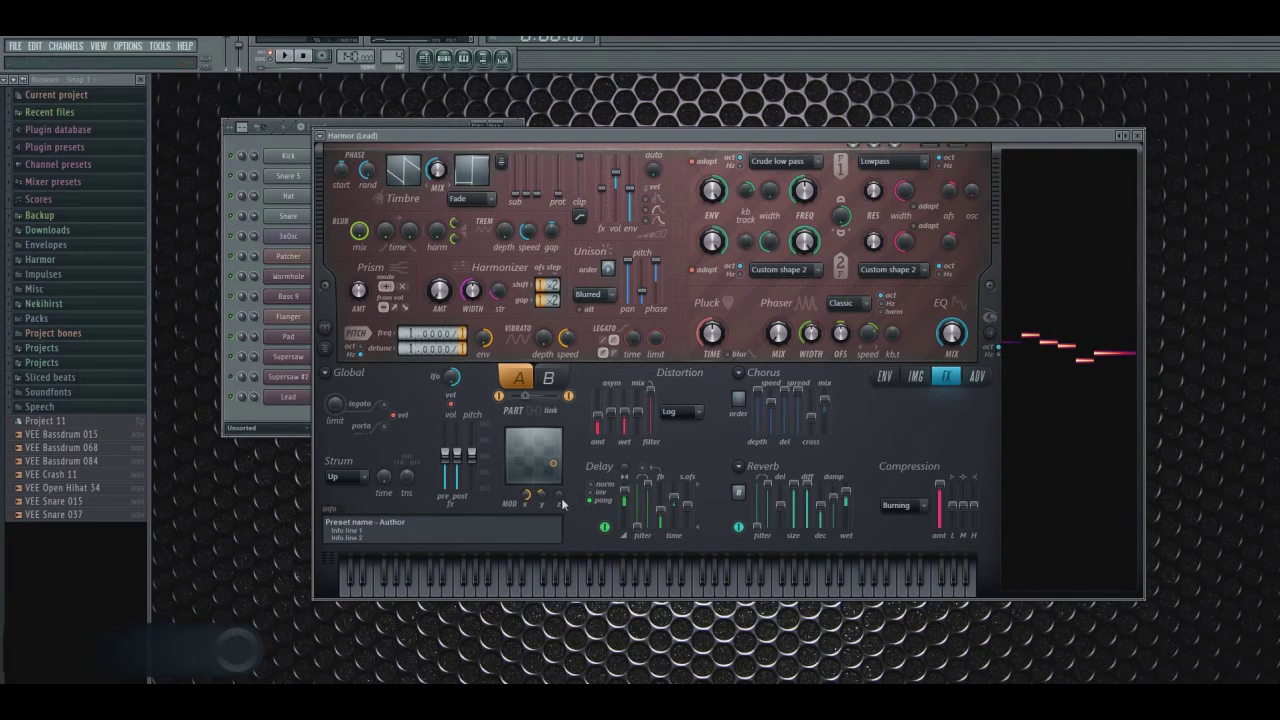
- Scroll the MOD X and MOD Y knobs under the XY pad to about 66% and 19%
scroll(530, 506, "down", 3)
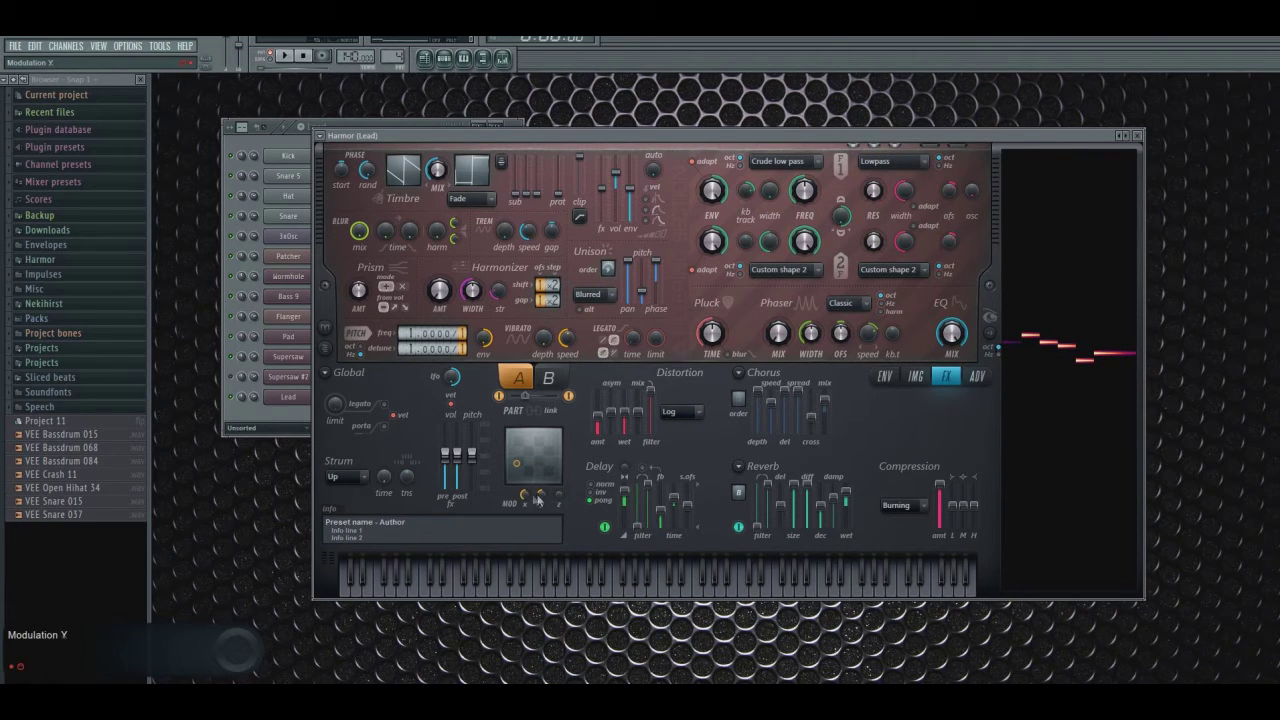
scroll(546, 499, "down", 3)
- Audition the Lead pattern while setting Harmor's legato time to 64 ms
key("space")
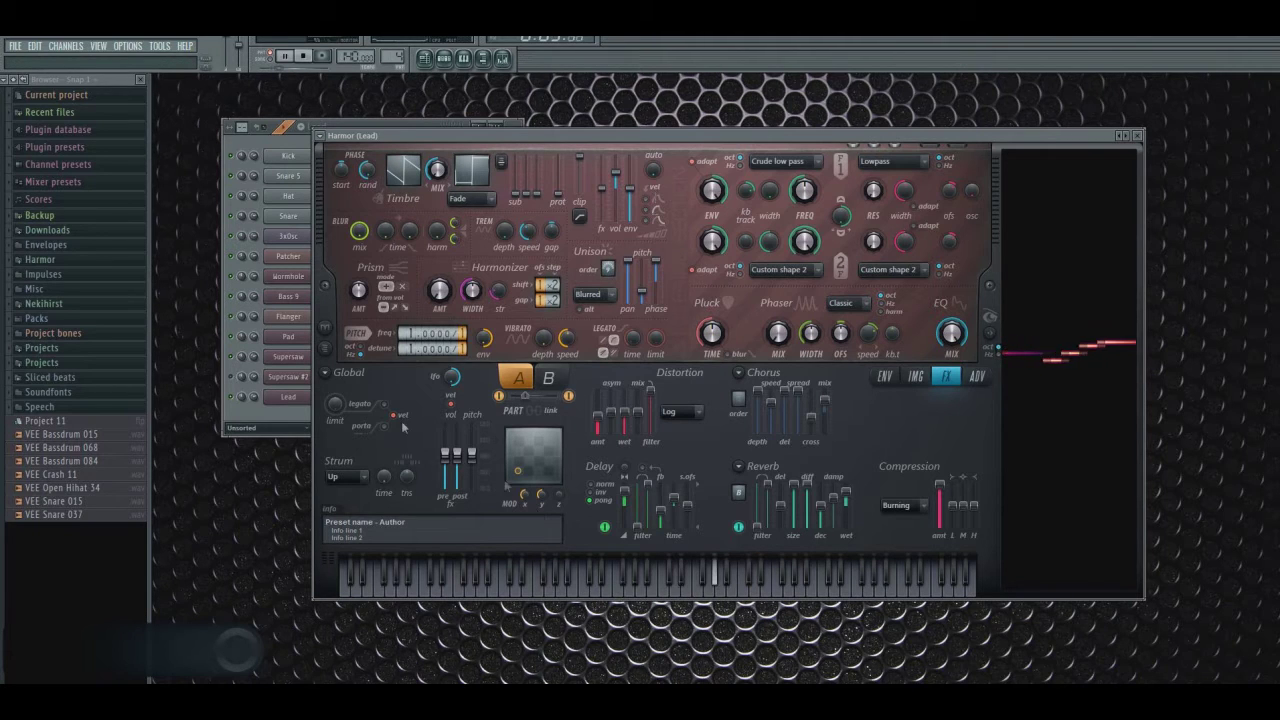
left_click(632, 340)
scroll(632, 340, "down", 5)
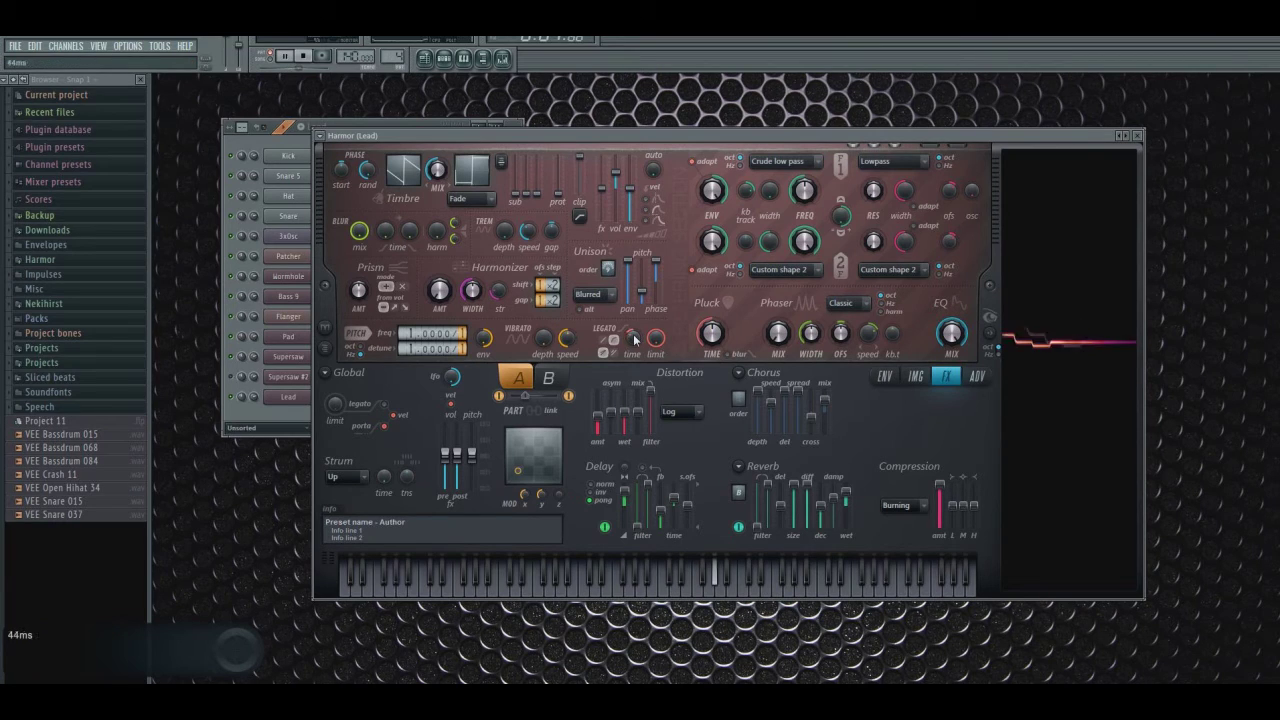
scroll(633, 340, "up", 2)
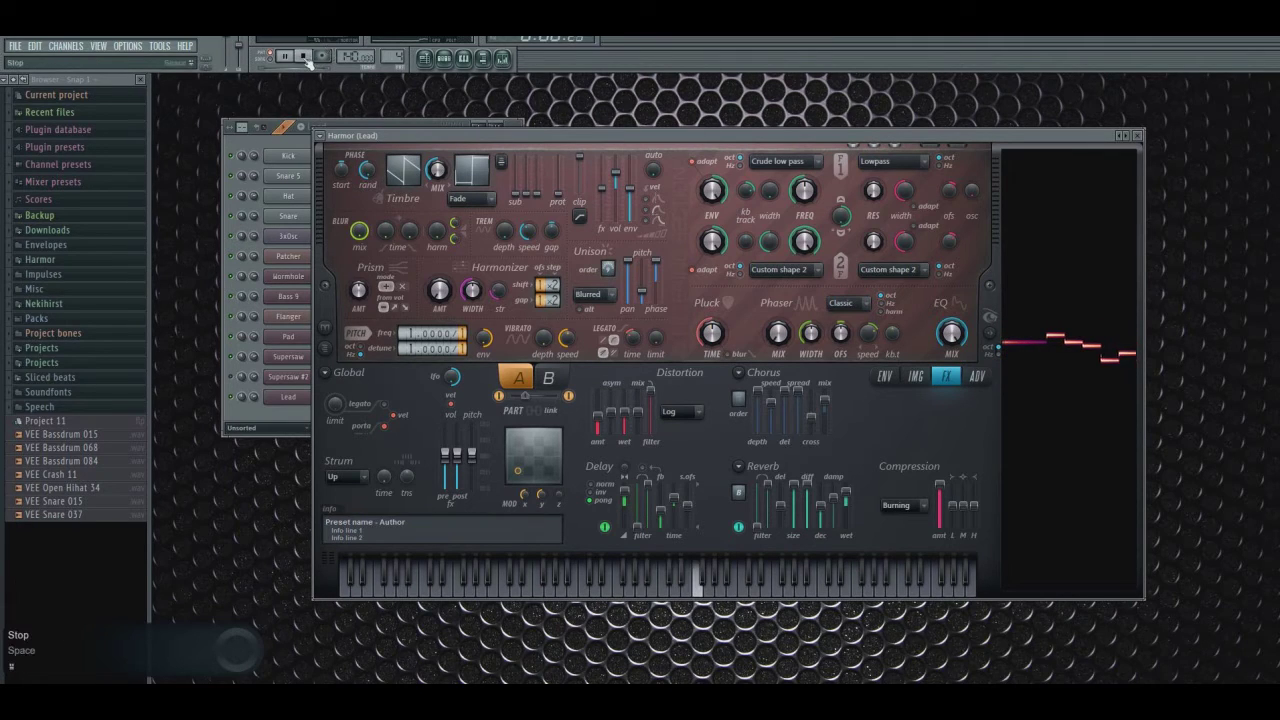
key("space")
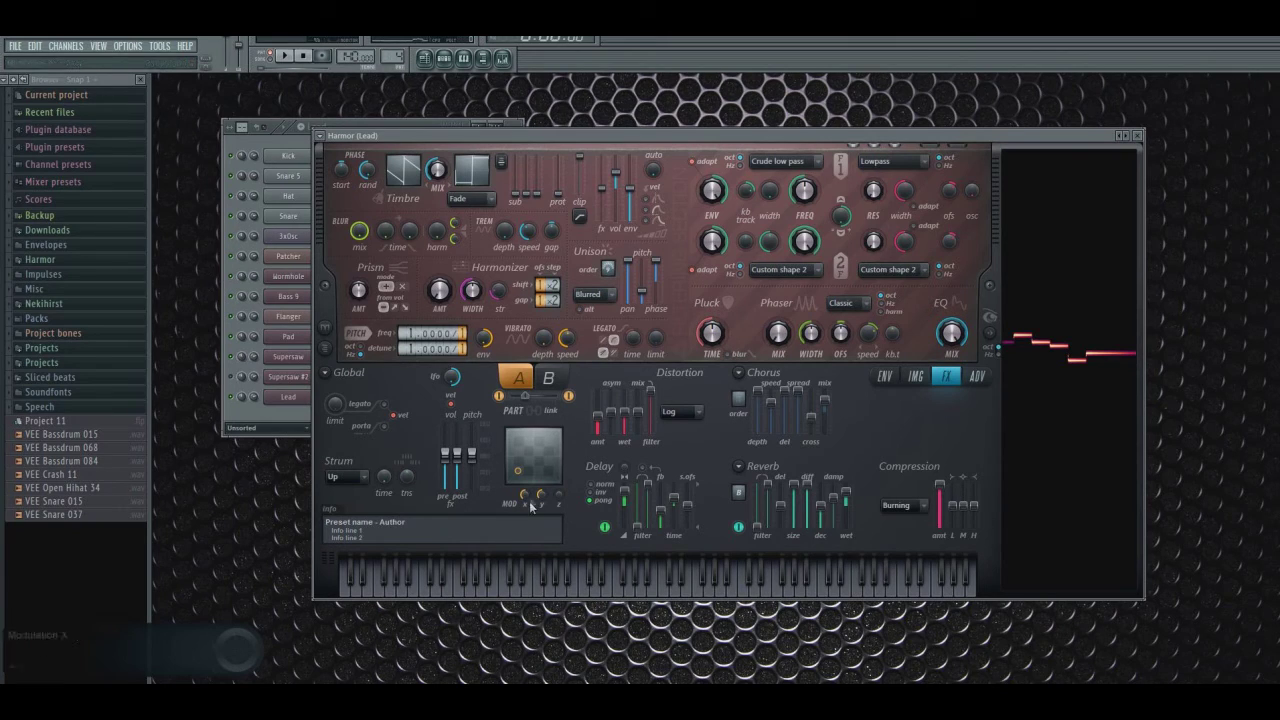
- Set Harmor's X/Y modulation to about 34% on X and 28% on Y
left_click_drag(523, 494, 523, 476)
scroll(546, 497, "up", 3)
left_click(305, 399)
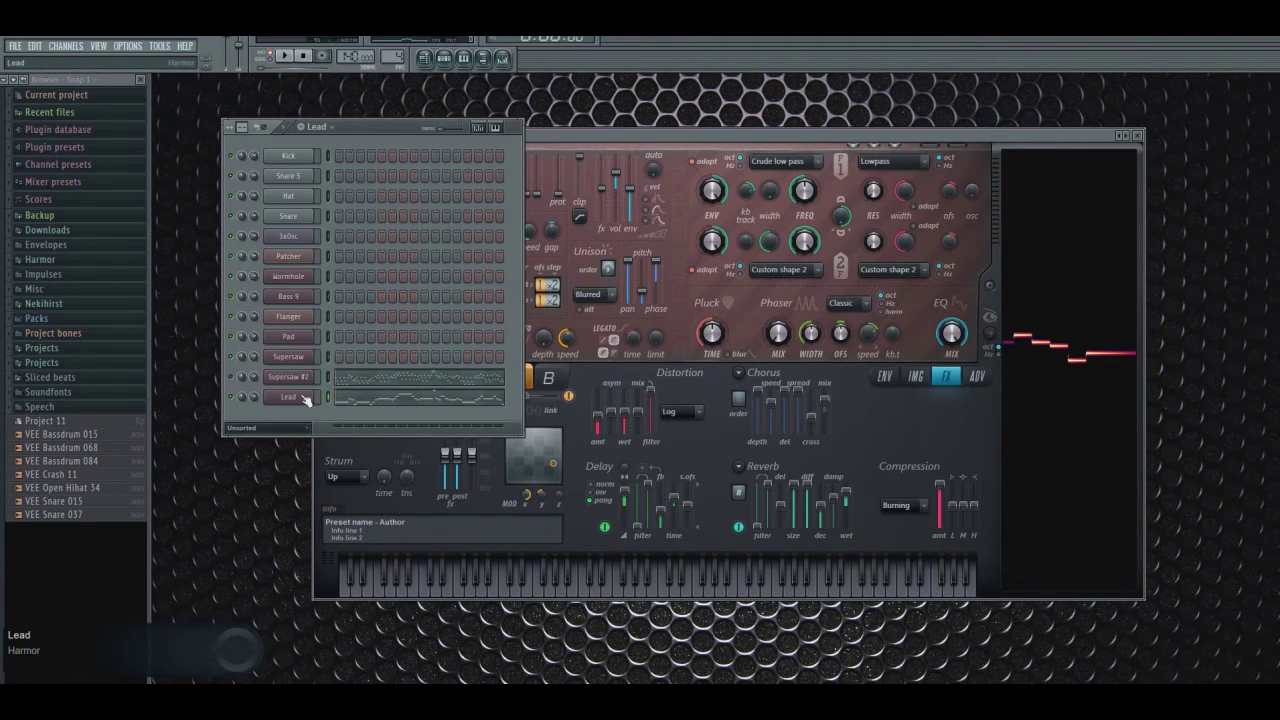
- Bring the Lead Harmor window forward and open the Lead mixer insert
left_click(570, 134)
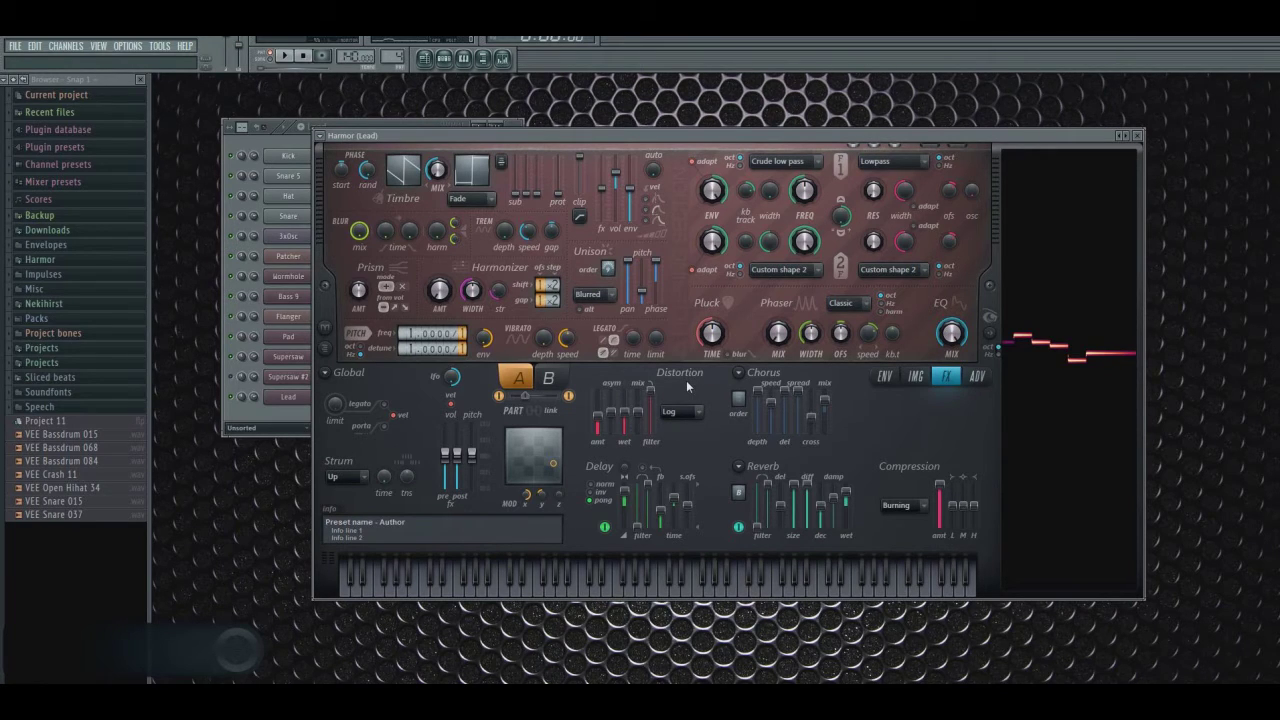
left_click(483, 58)
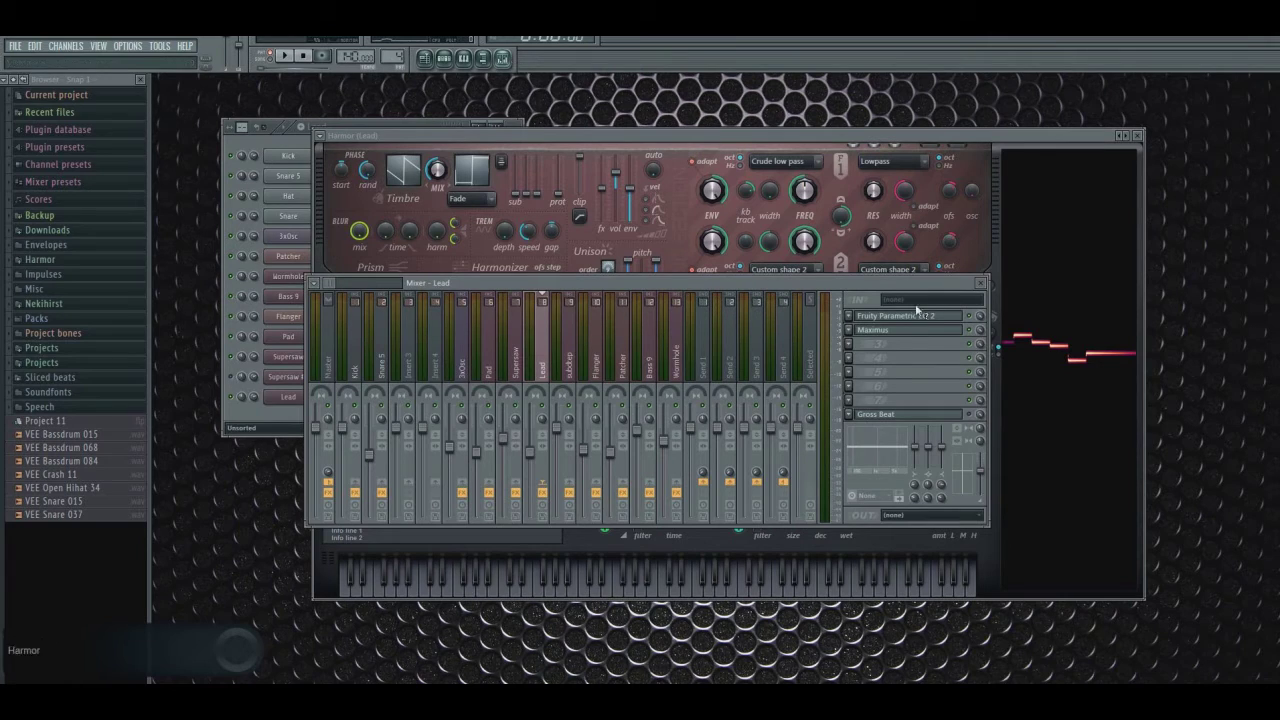
- Inspect the Lead insert's Parametric EQ 2, then Maximus's master band, closing each afterwards
left_click(918, 318)
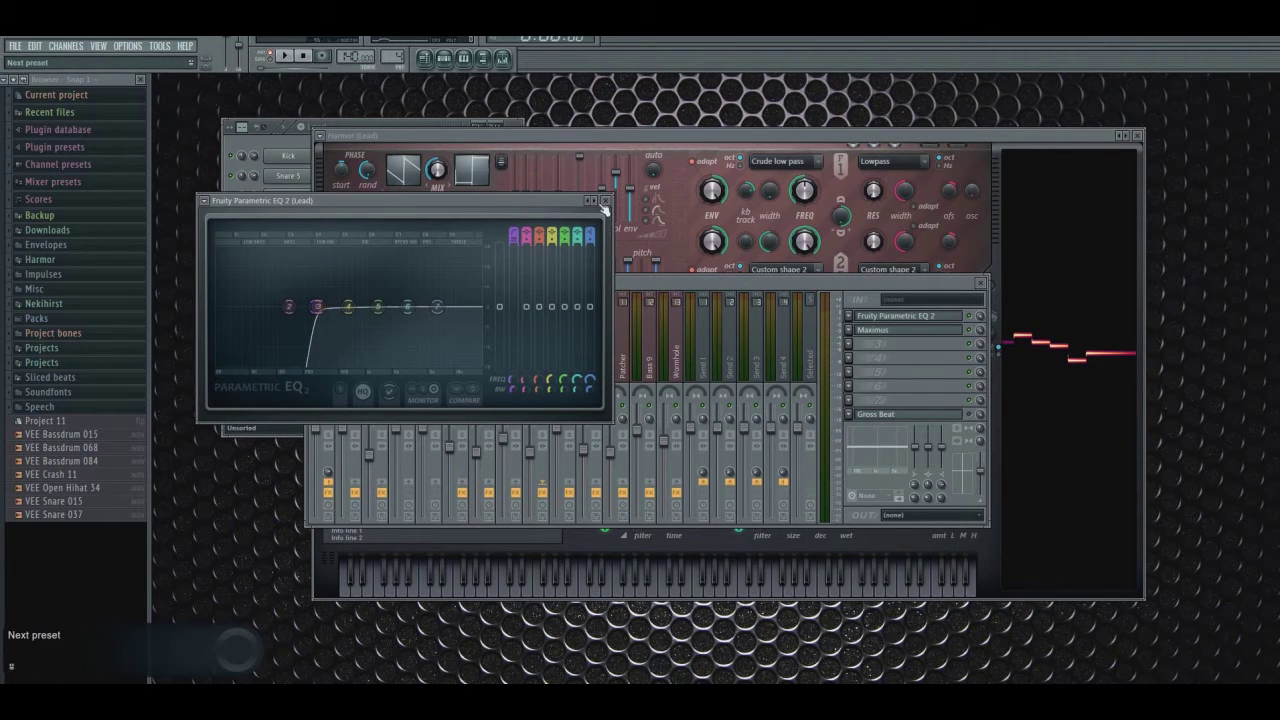
left_click(605, 202)
left_click(895, 331)
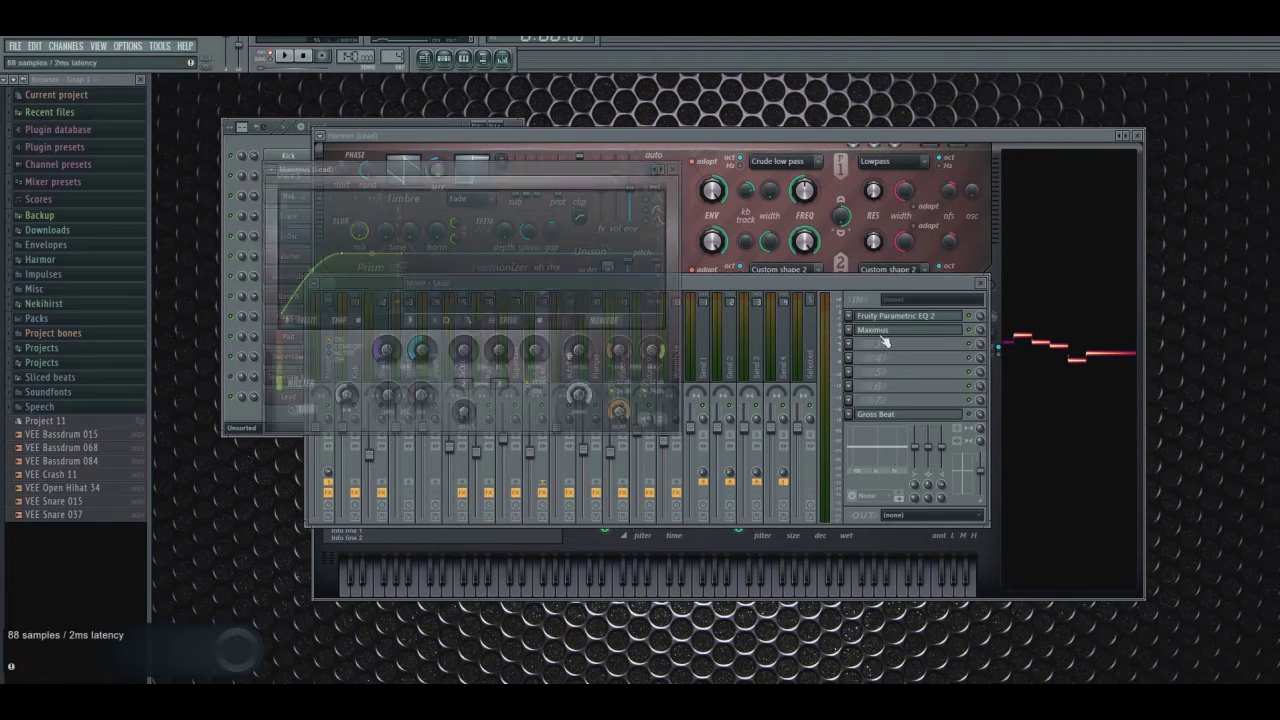
left_click(301, 382)
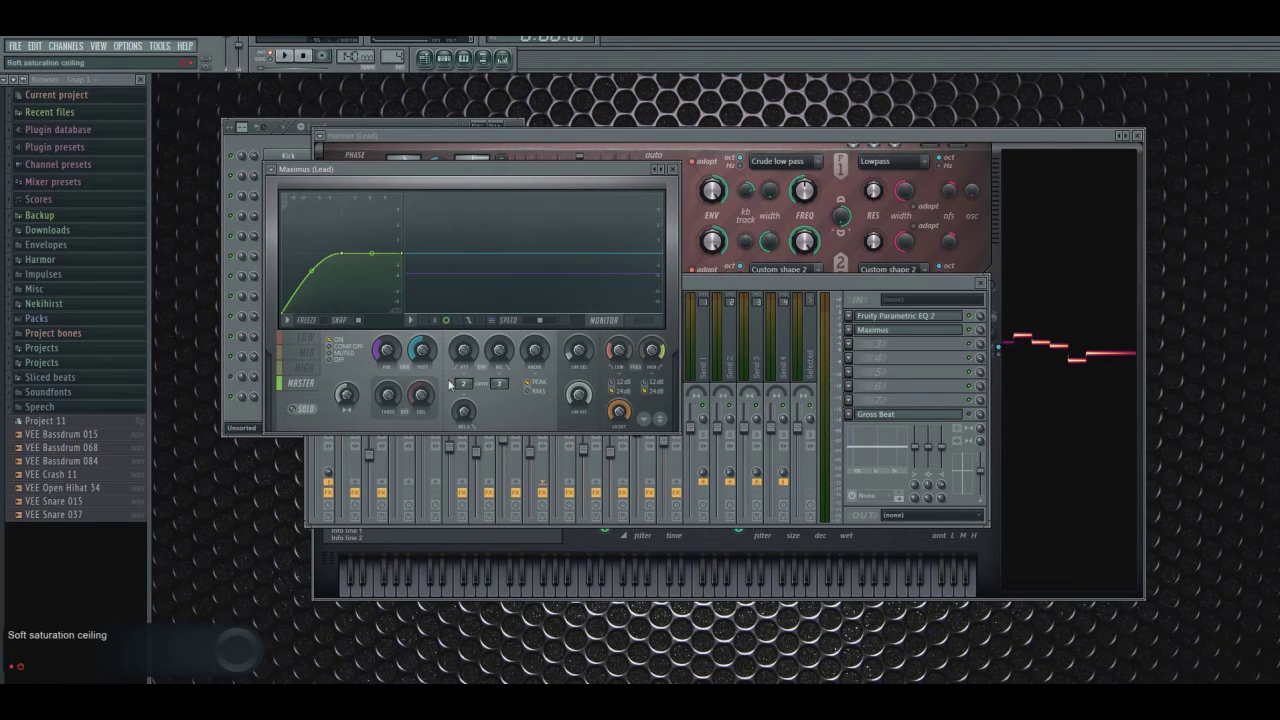
left_click(673, 169)
- Hide the open windows, switch to the FM pattern and open the Patcher channel's plugin
key("F12")
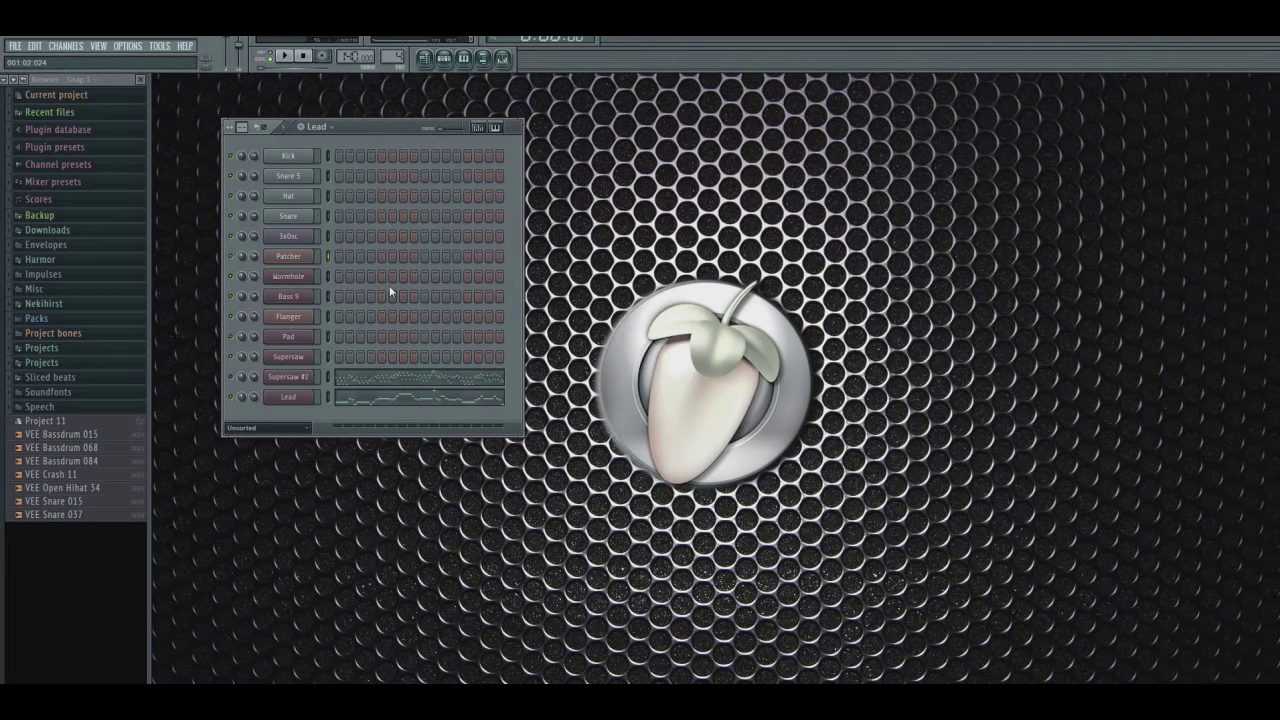
left_click(354, 136)
left_click(341, 196)
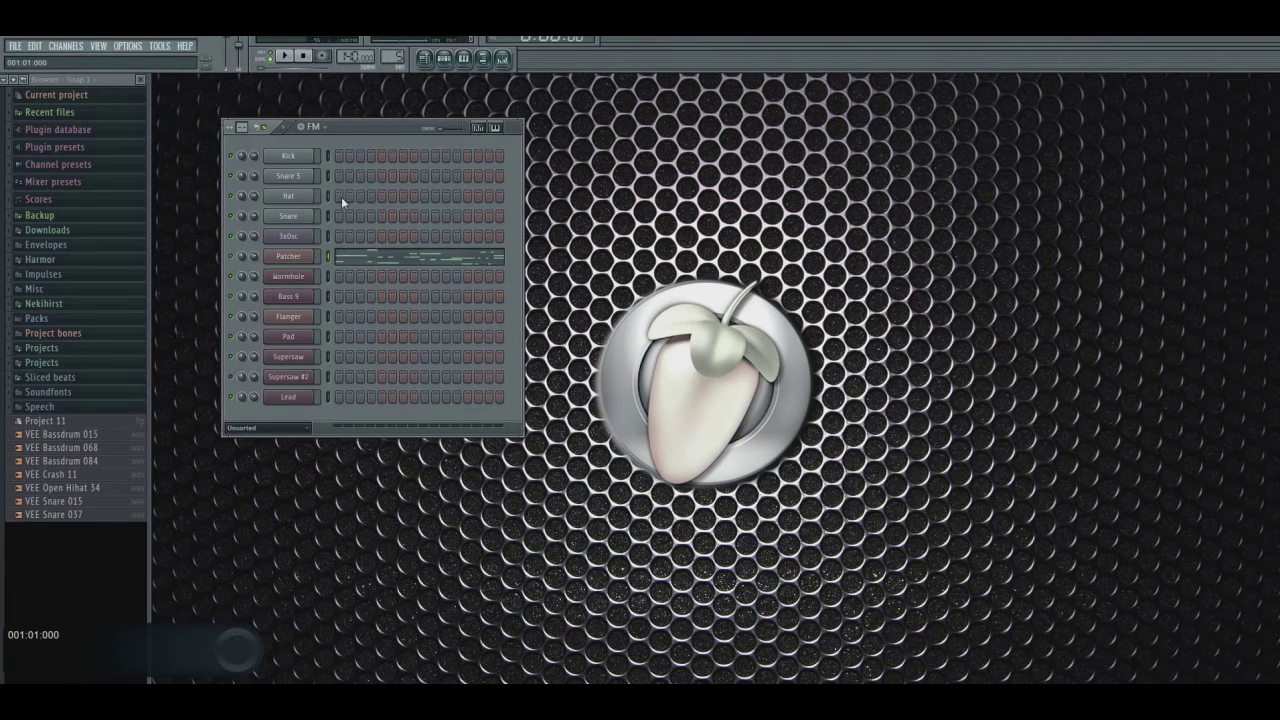
left_click(299, 260)
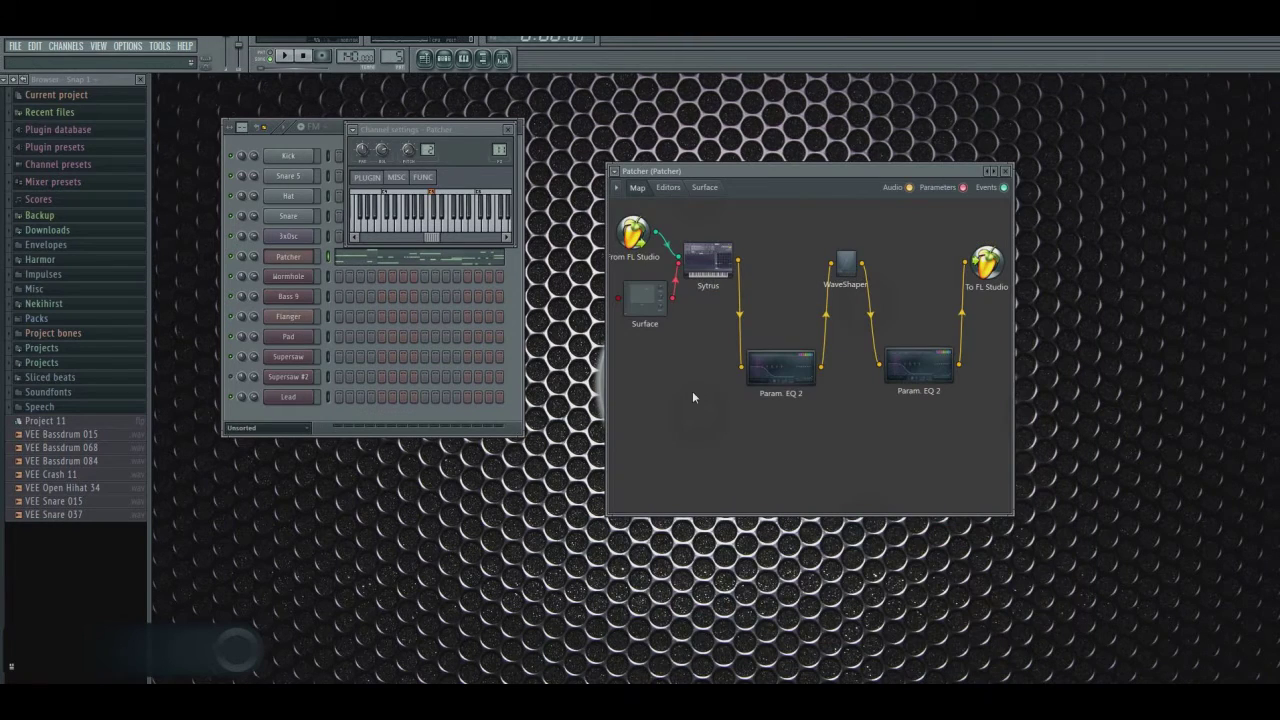
- Browse Sytrus operators 1–4 in the Patcher editors, ending on Sytrus's main page
left_click(668, 188)
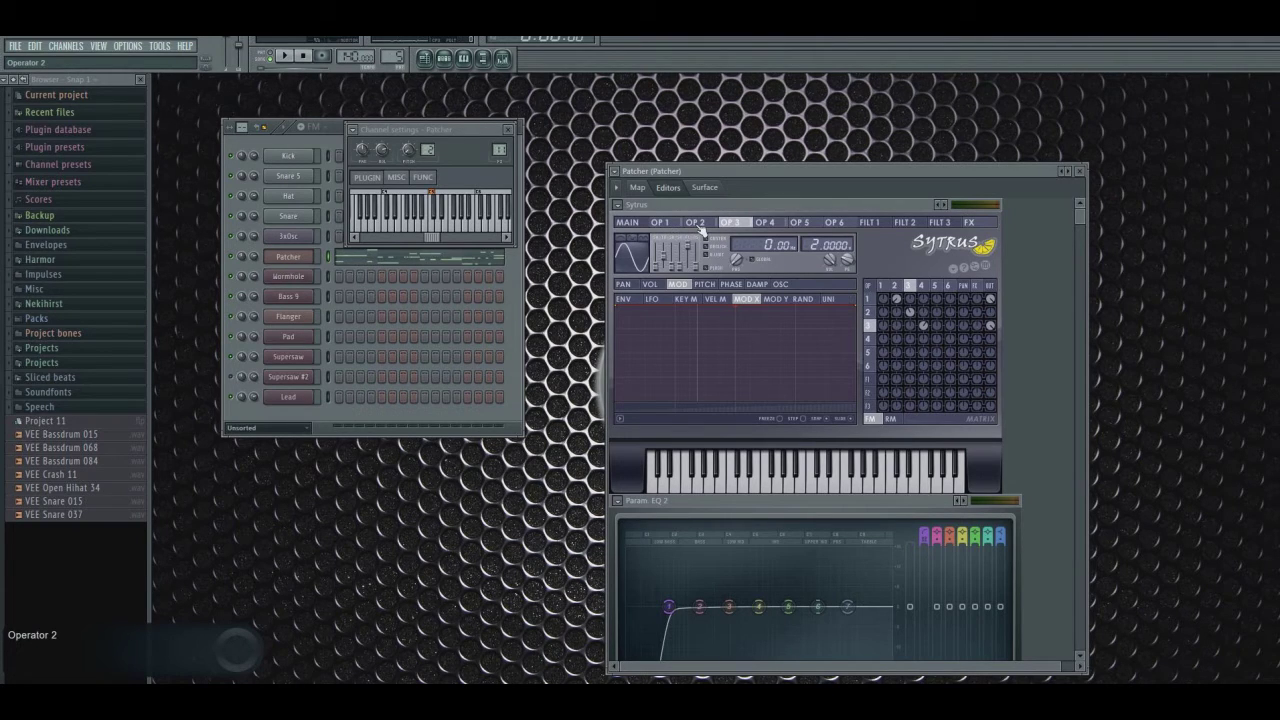
left_click(677, 224)
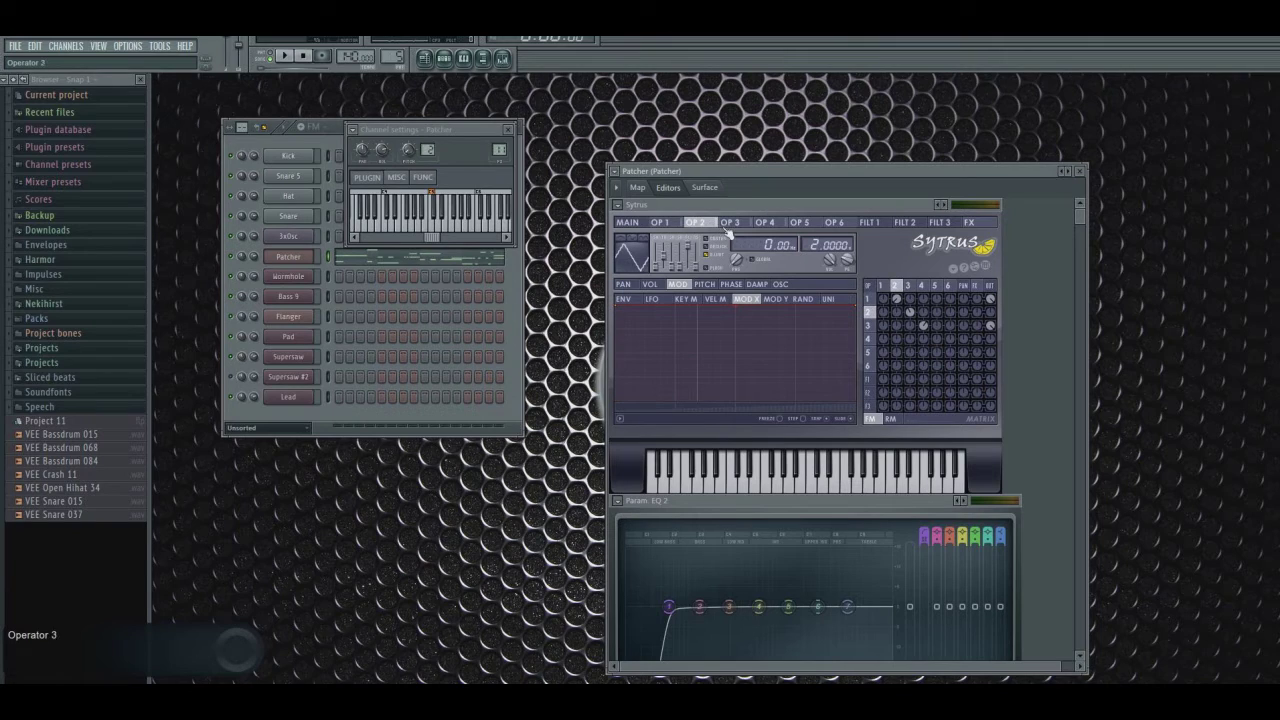
left_click(729, 224)
left_click(695, 224)
left_click(660, 224)
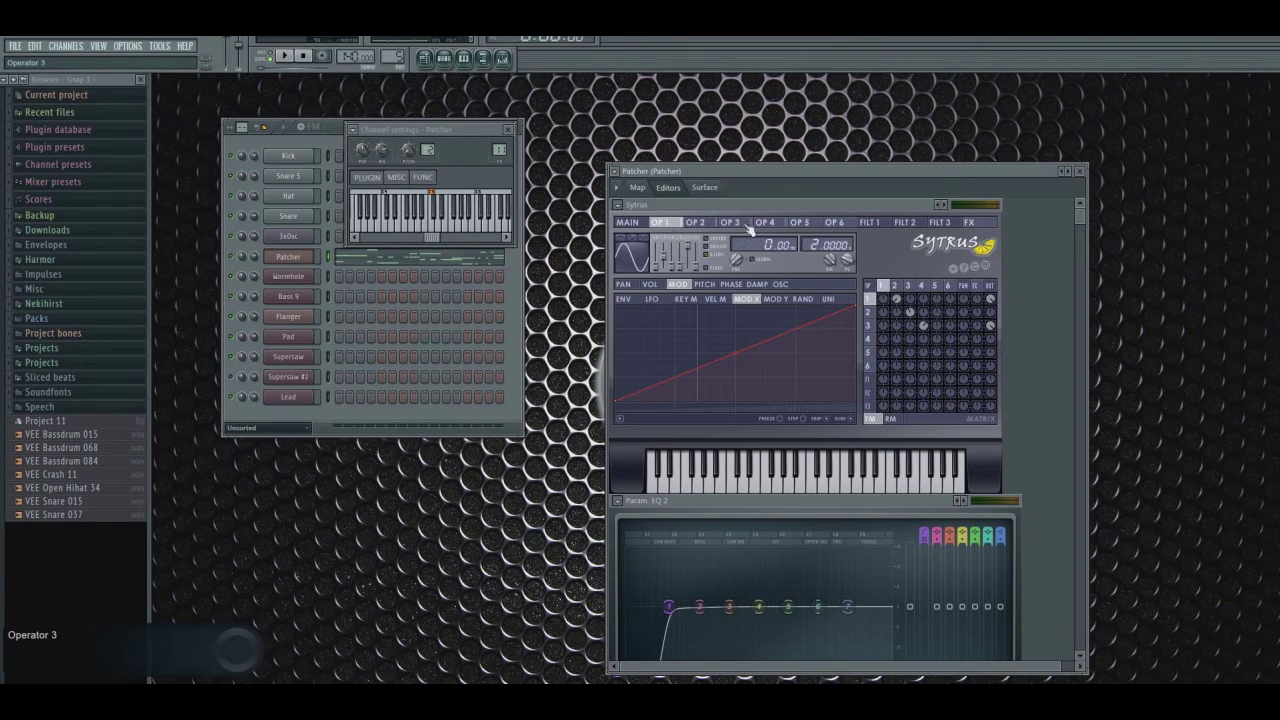
left_click(729, 224)
left_click(700, 224)
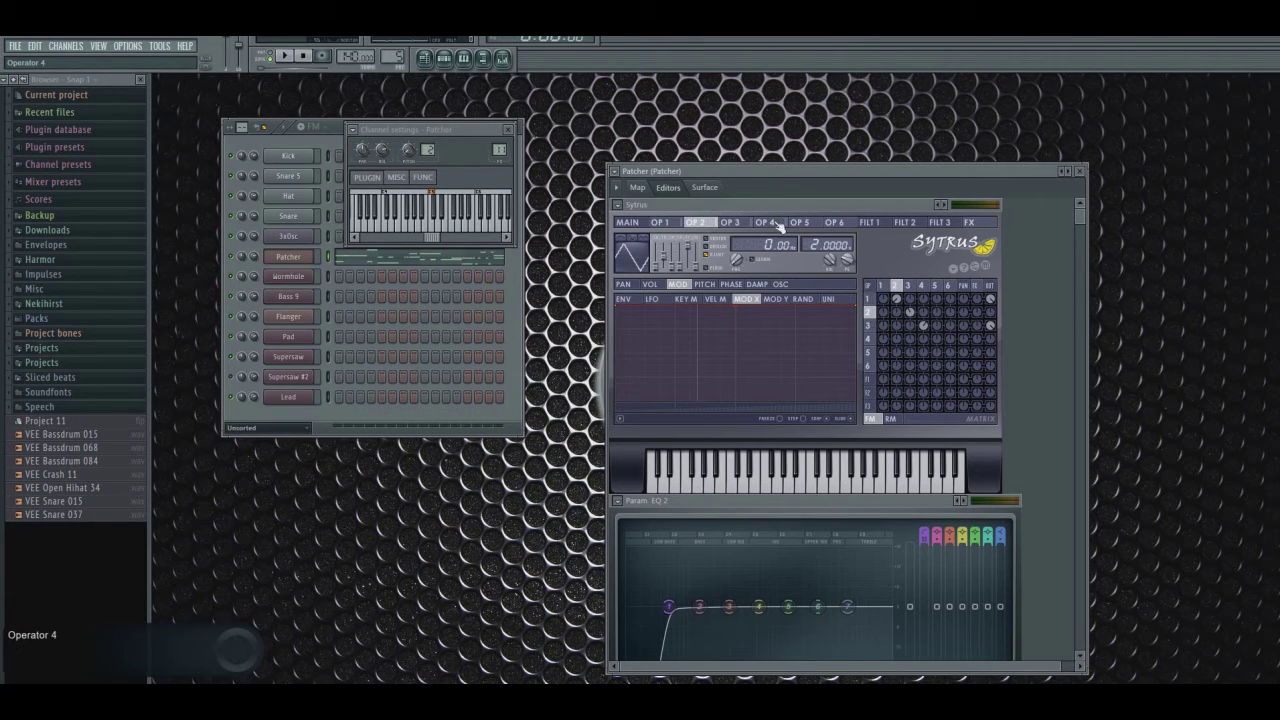
left_click(766, 223)
left_click(725, 222)
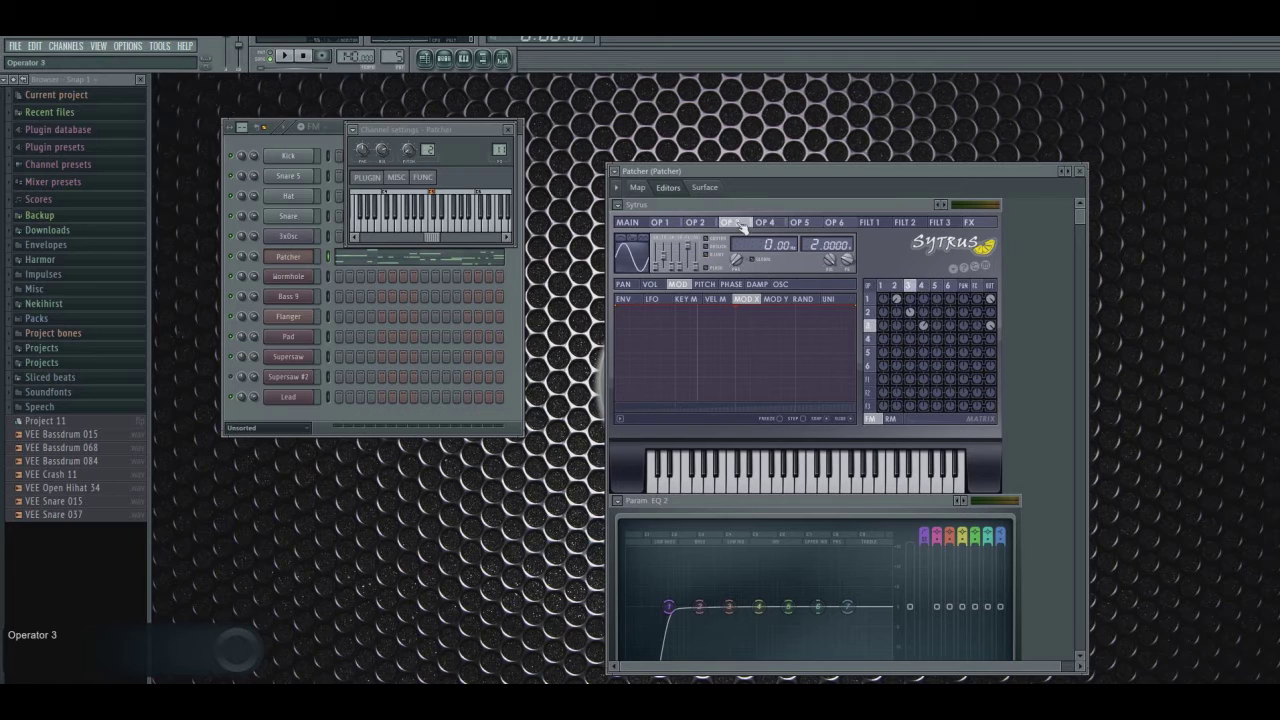
left_click(664, 223)
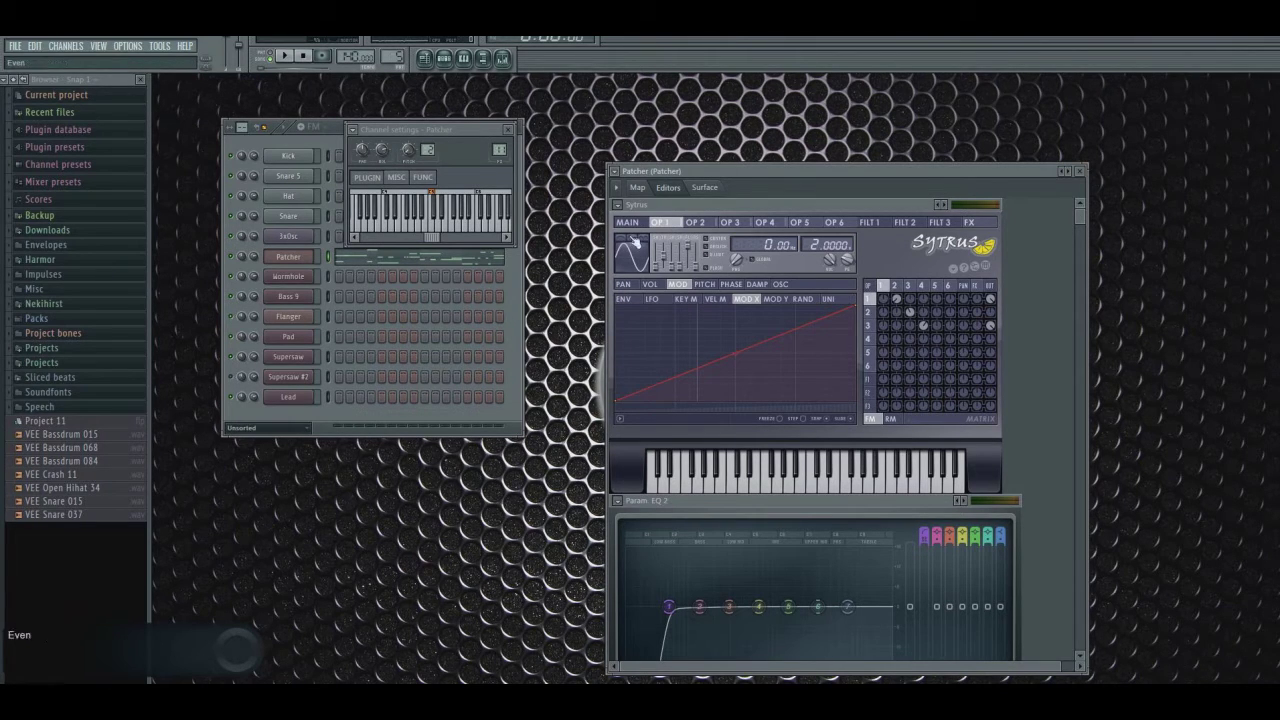
left_click(628, 223)
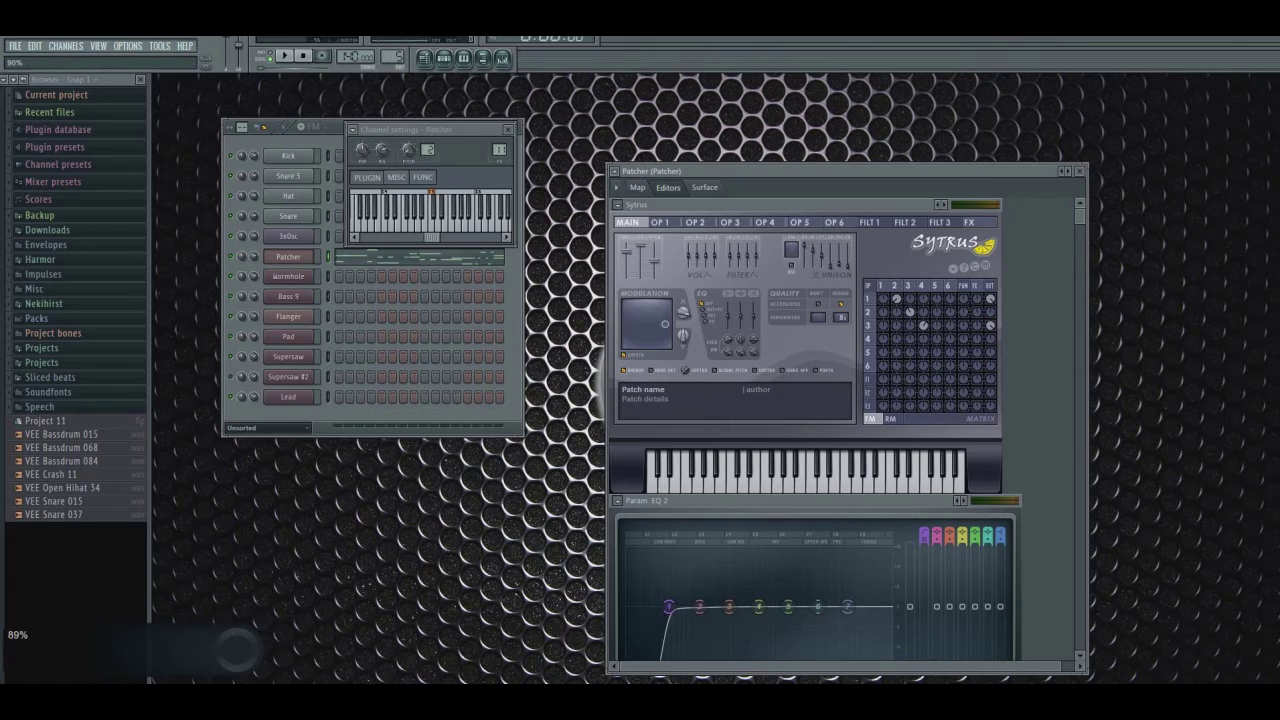
- Look over the Patcher's control surface and routing map, then return to Sytrus operator 2
left_click(704, 189)
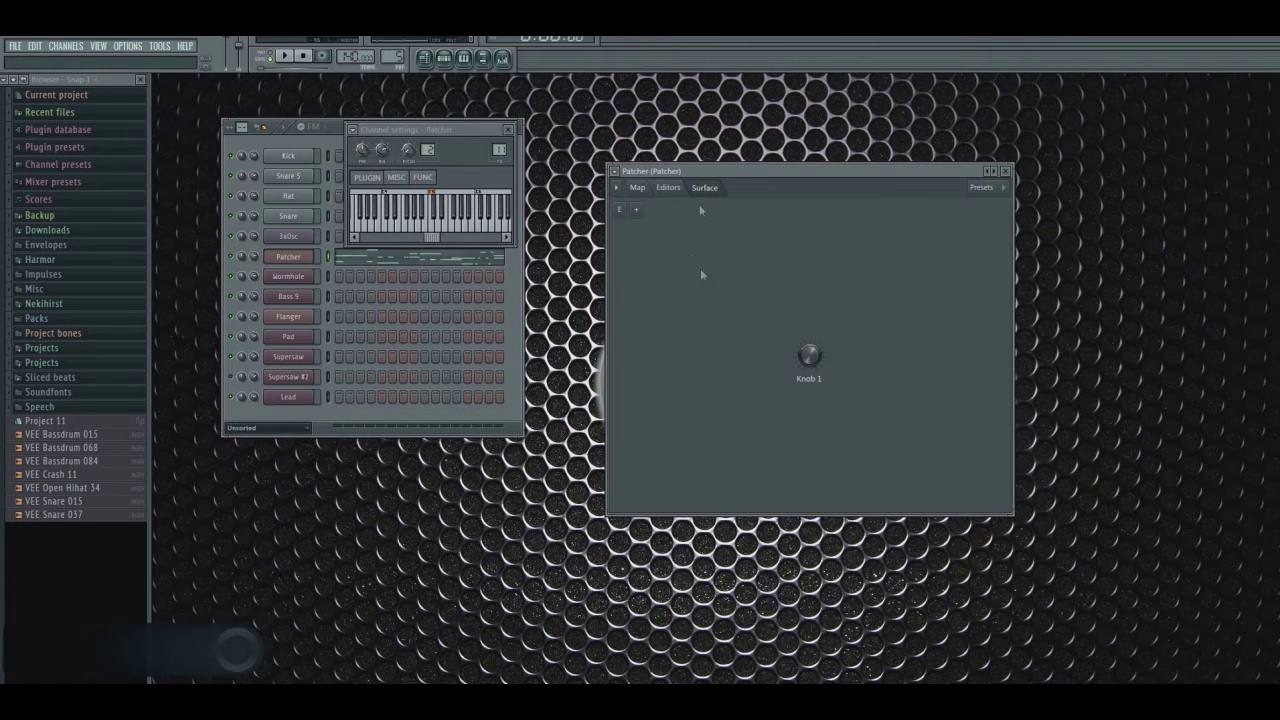
left_click(637, 187)
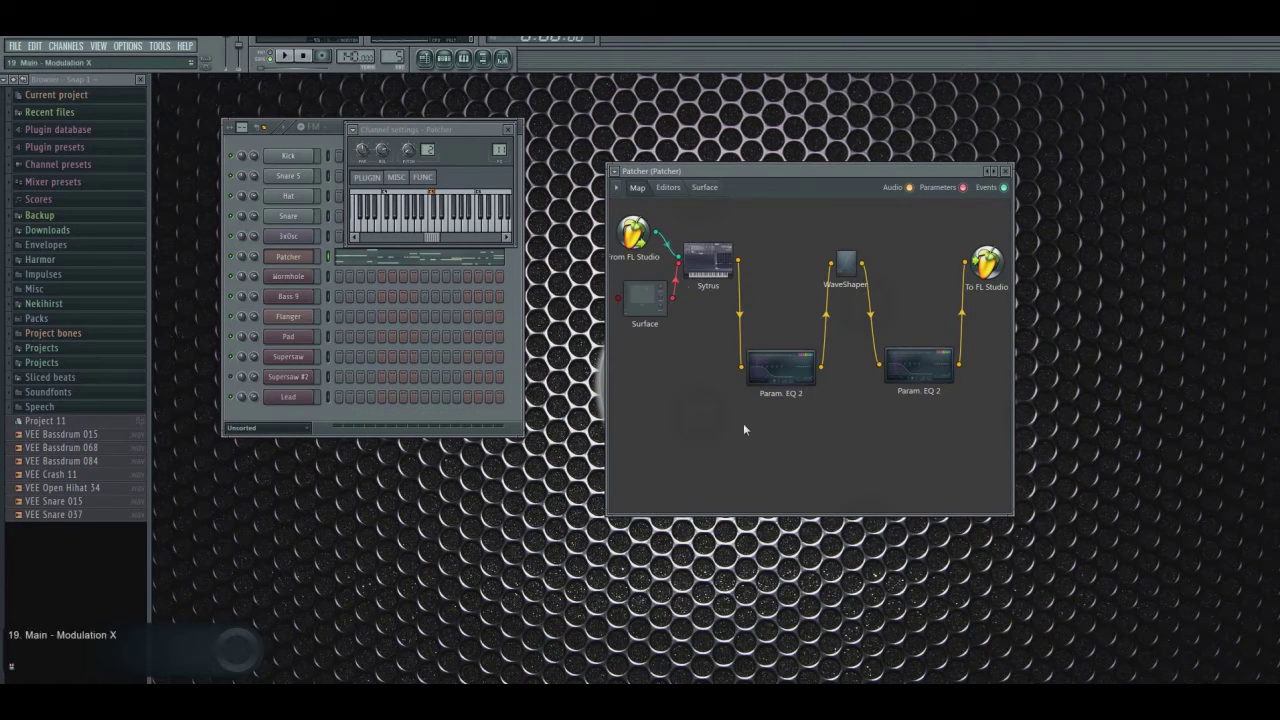
left_click(705, 187)
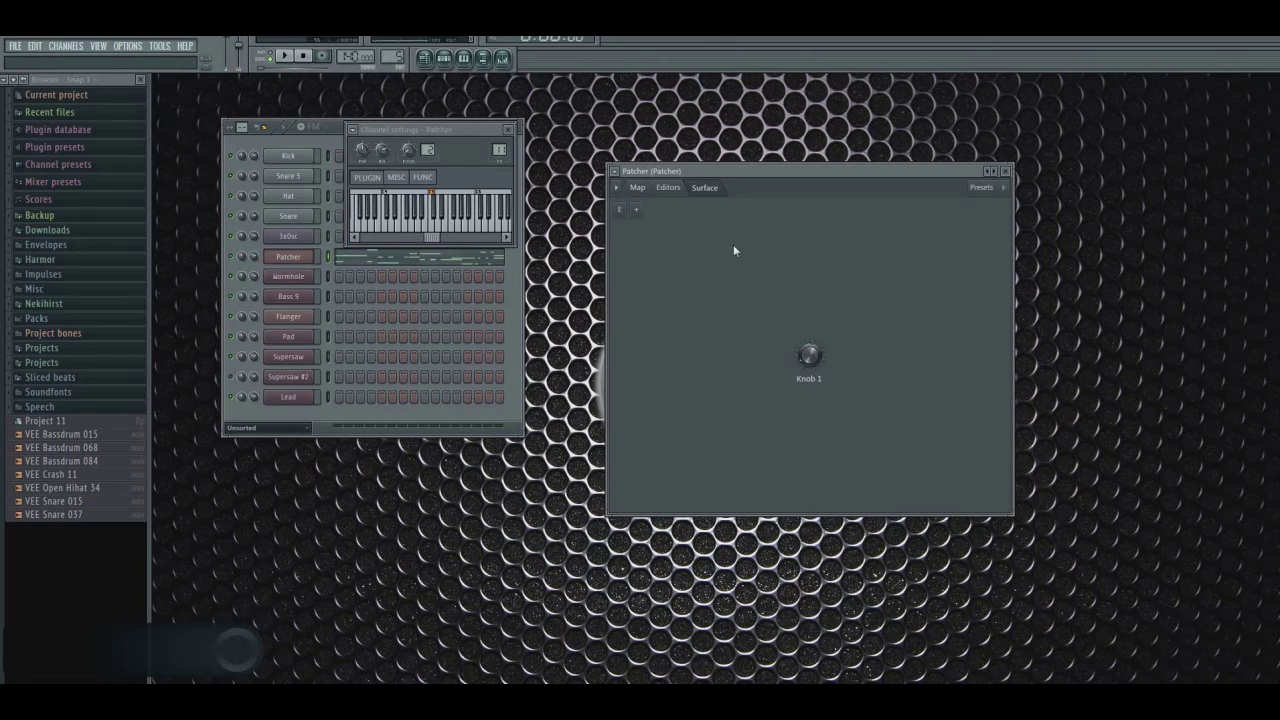
left_click(669, 190)
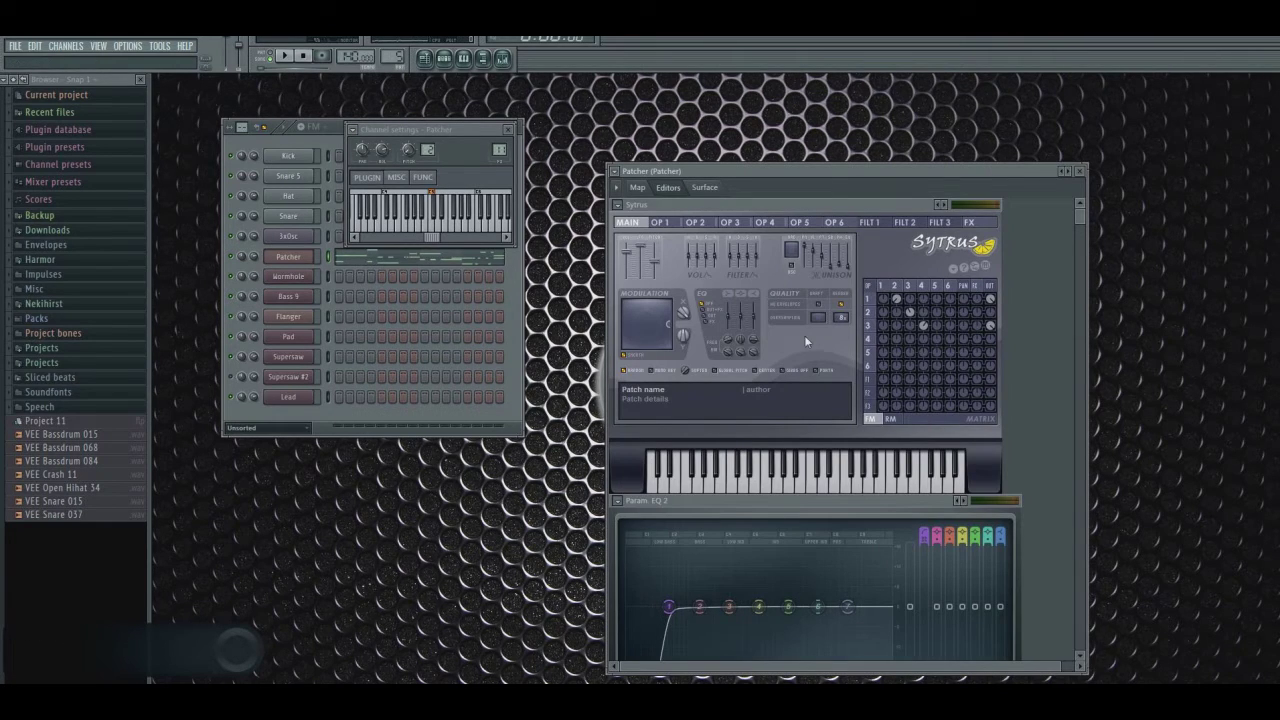
left_click(697, 222)
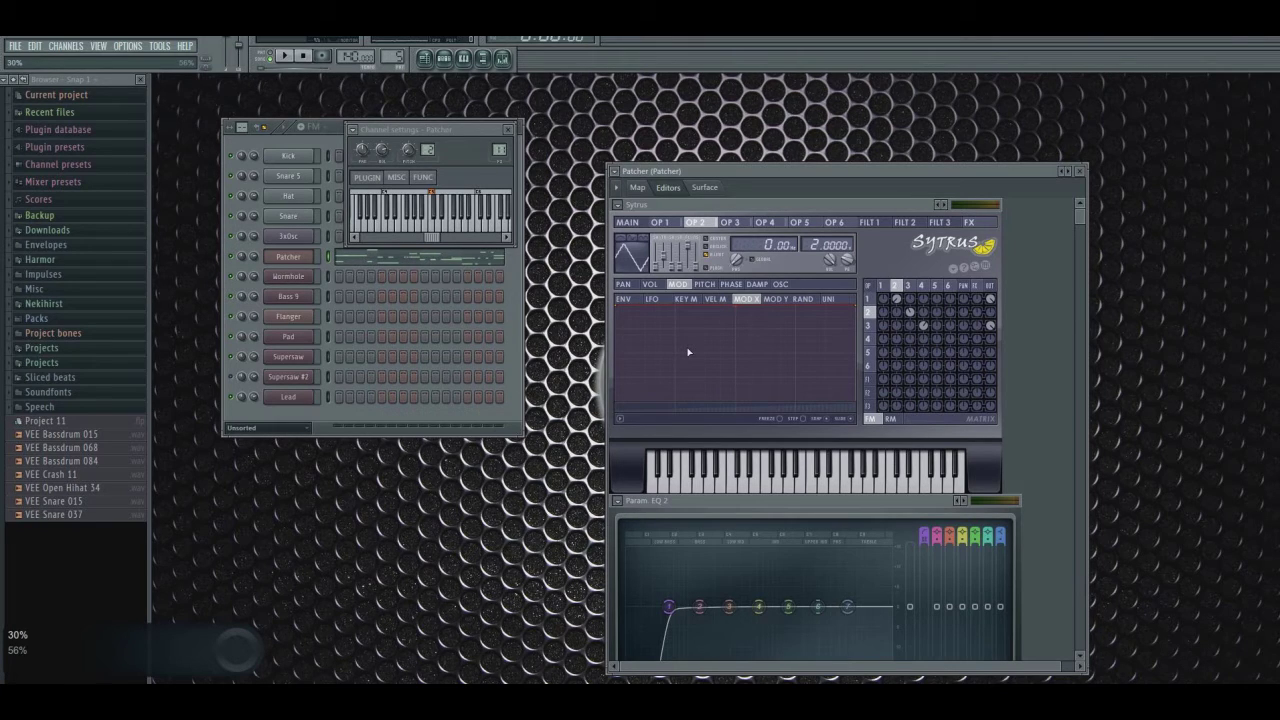
- List operator 2's waveform shapes and redraw the phase of its upper harmonics
left_click(638, 256)
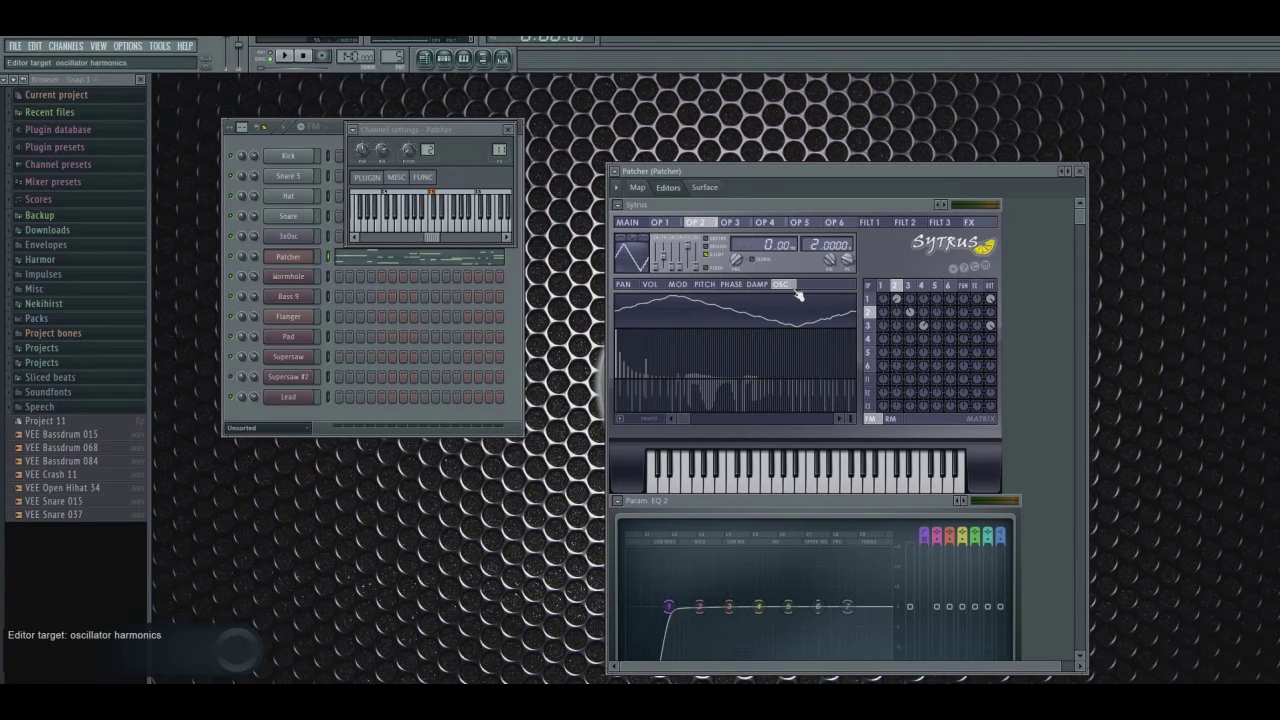
left_click(690, 419)
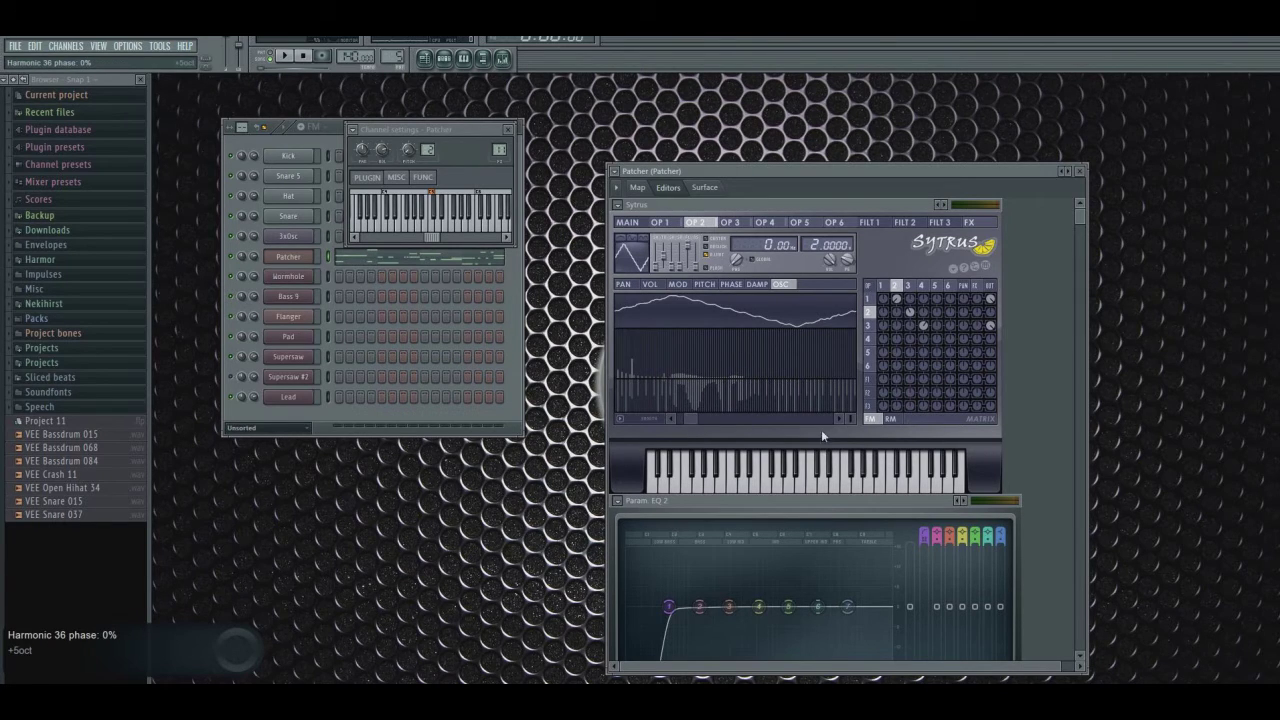
mouse_move(684, 421)
left_mouse_down()
mouse_move(592, 382)
mouse_move(717, 390)
left_mouse_up()
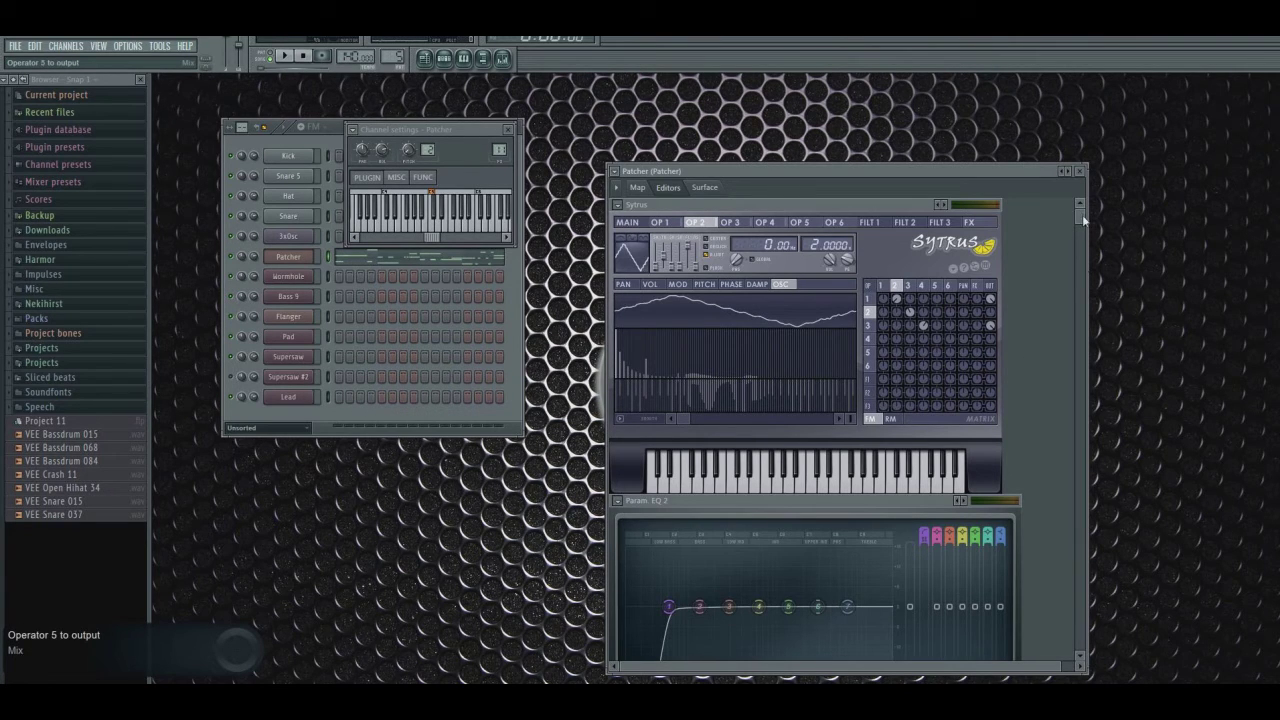
left_click_drag(1083, 220, 1080, 470)
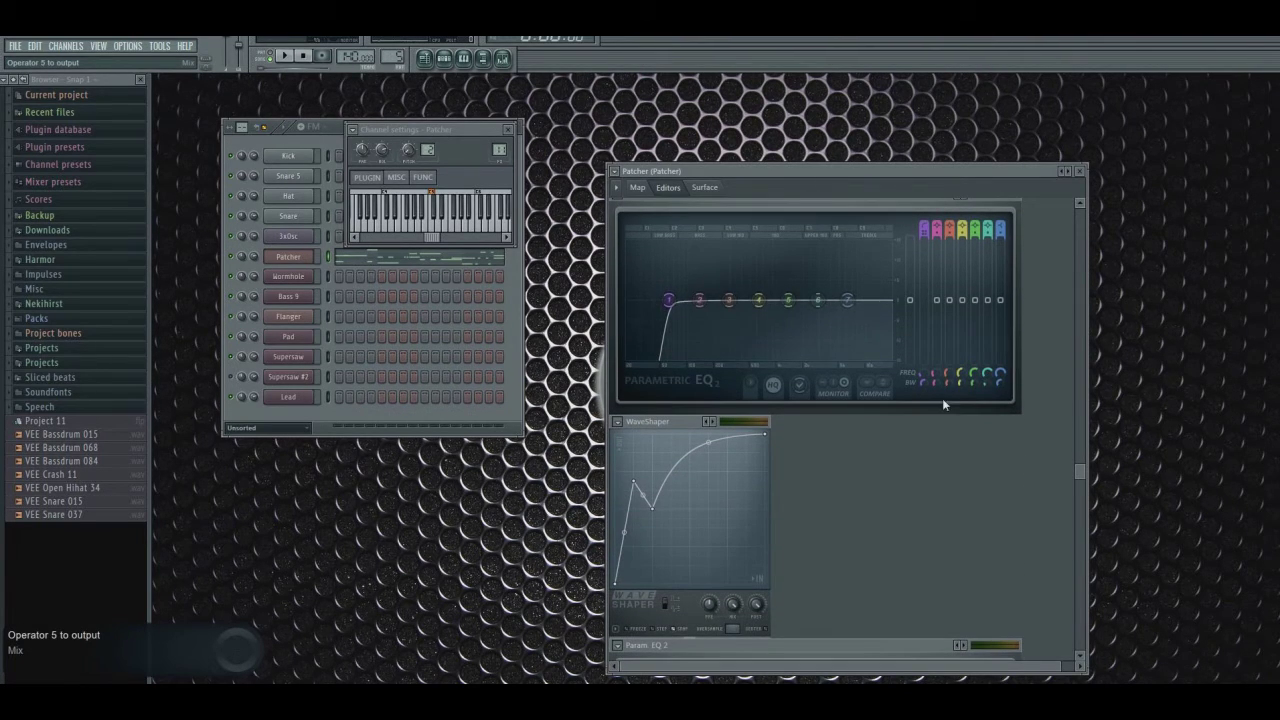
- Scroll the Patcher window down to show Parametric EQ 2 and WaveShaper
left_click_drag(1078, 470, 1079, 497)
- Check the Patcher insert's Maximus low, mid and master bands, then close Maximus and channel settings
left_click(502, 58)
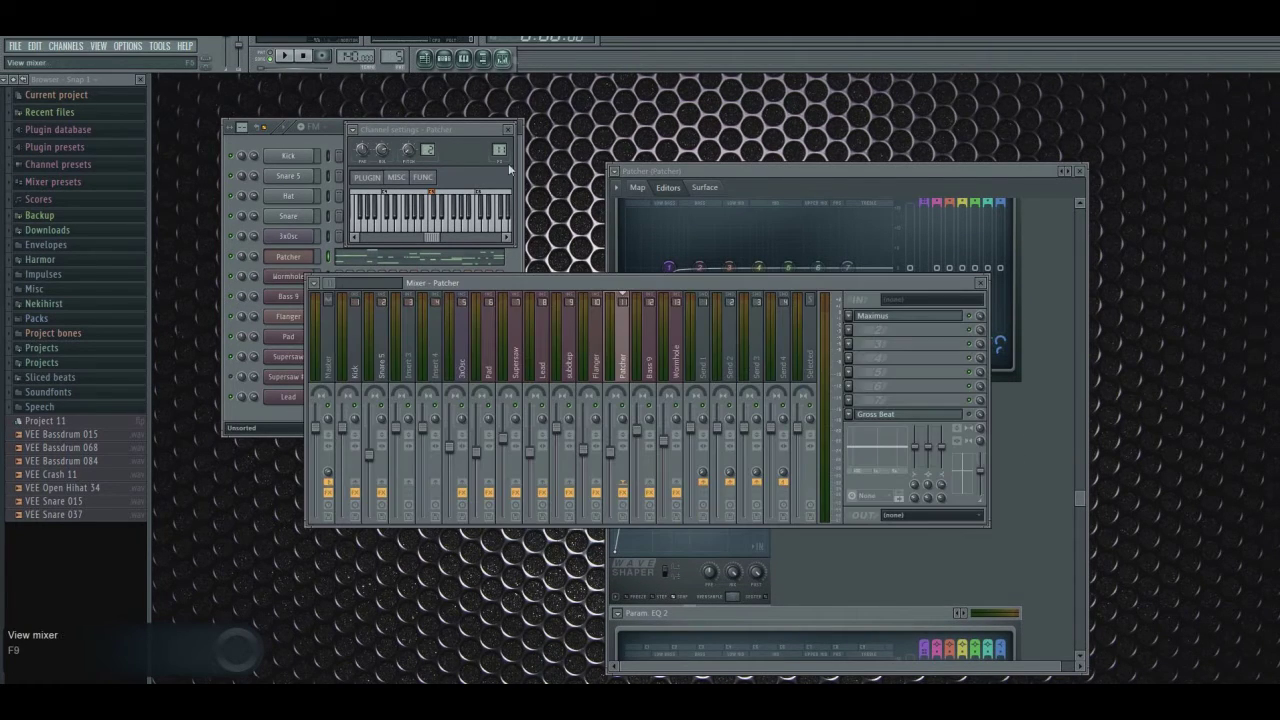
left_click(910, 325)
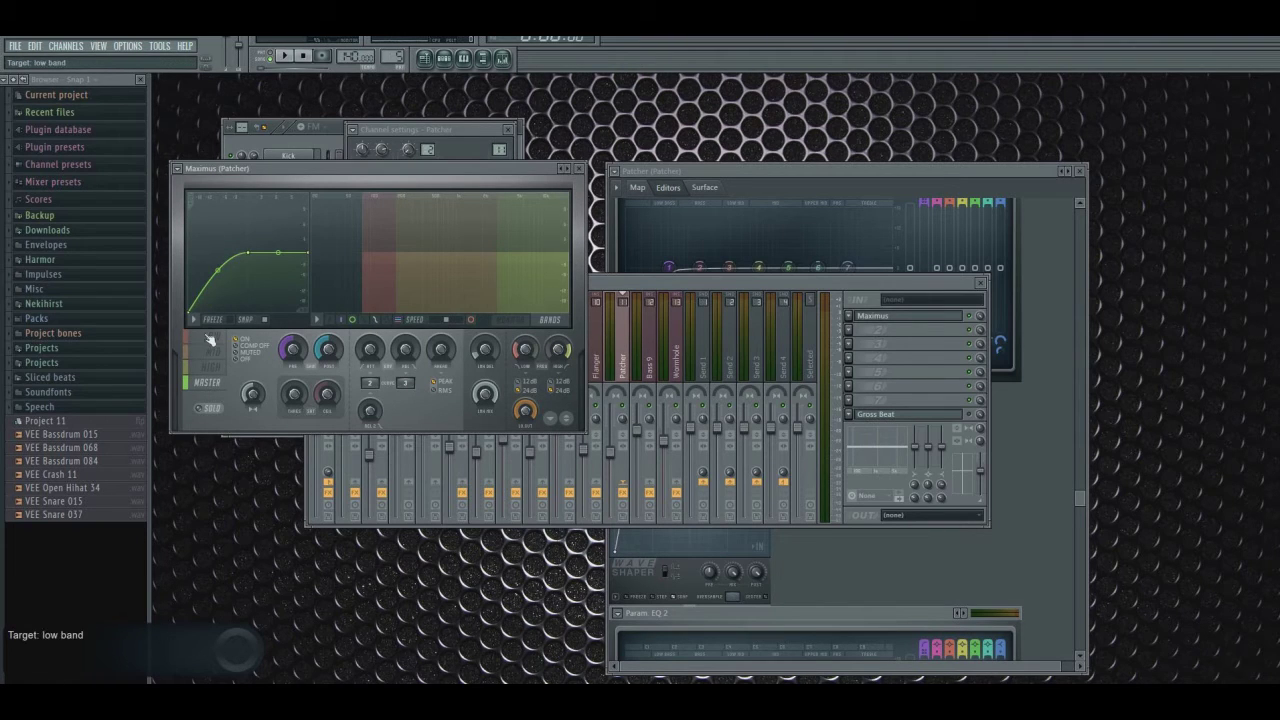
left_click(212, 353)
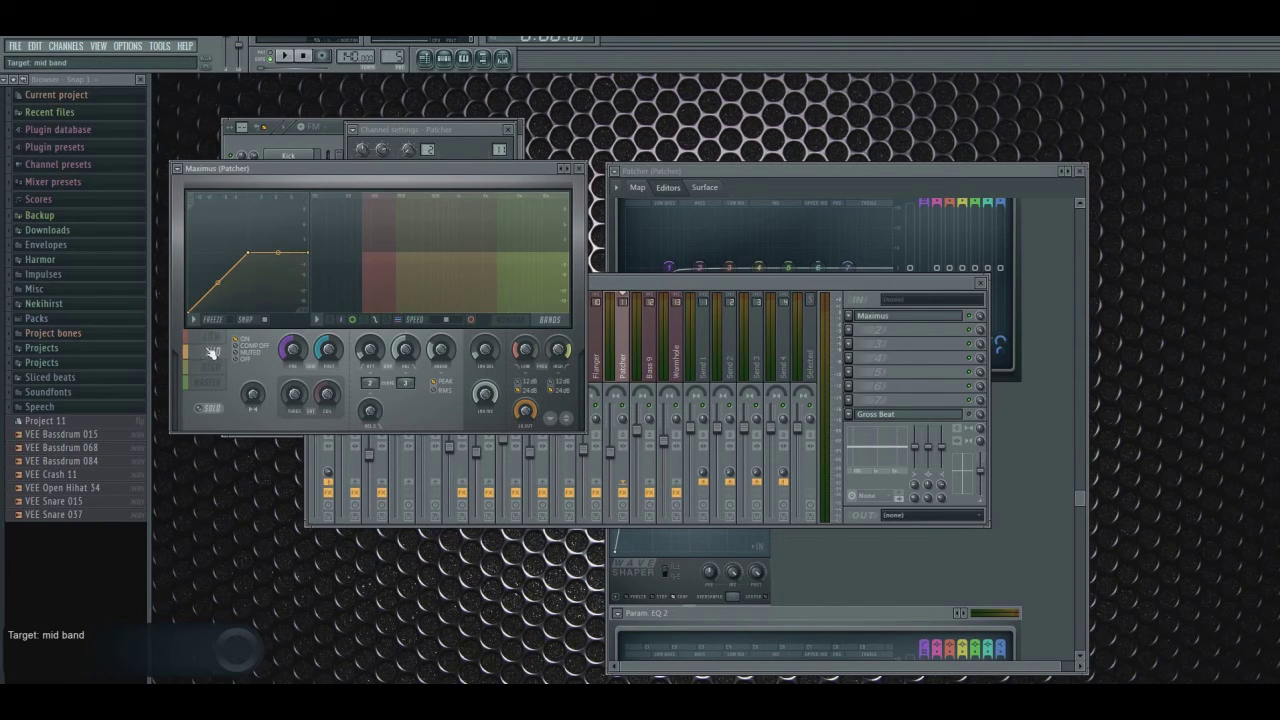
left_click(208, 382)
left_click(210, 337)
left_click(210, 382)
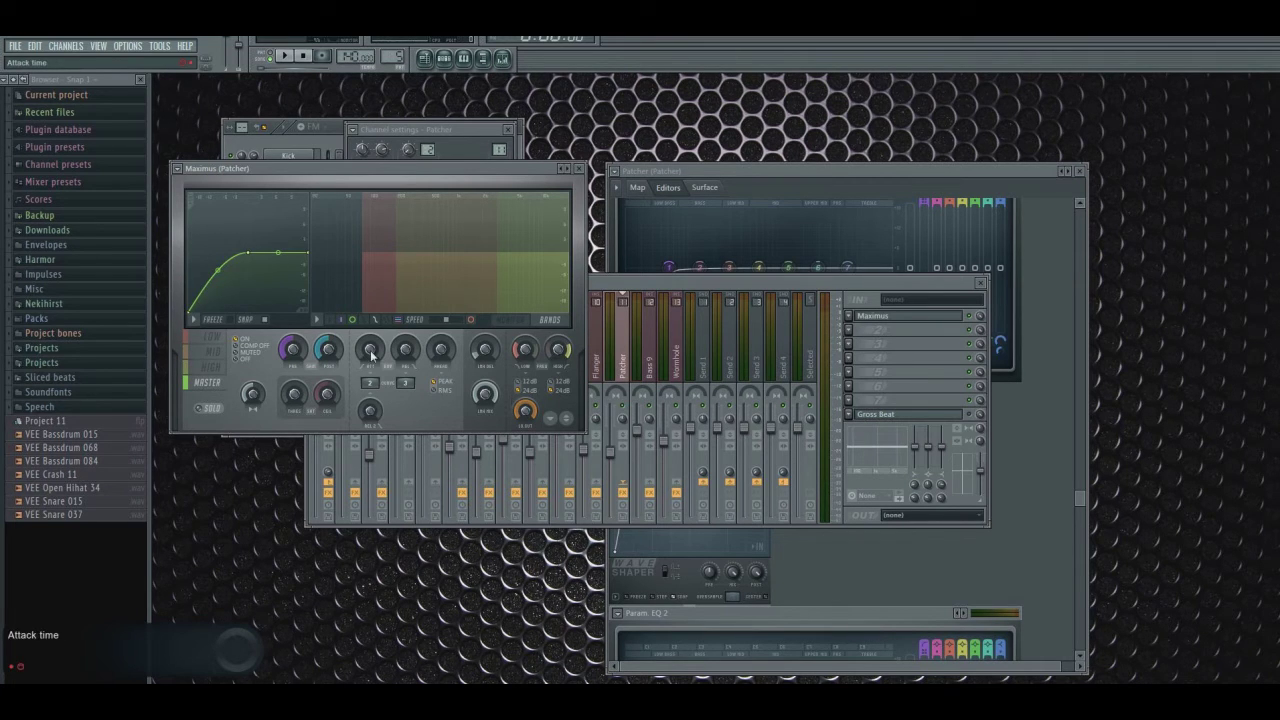
left_click(578, 168)
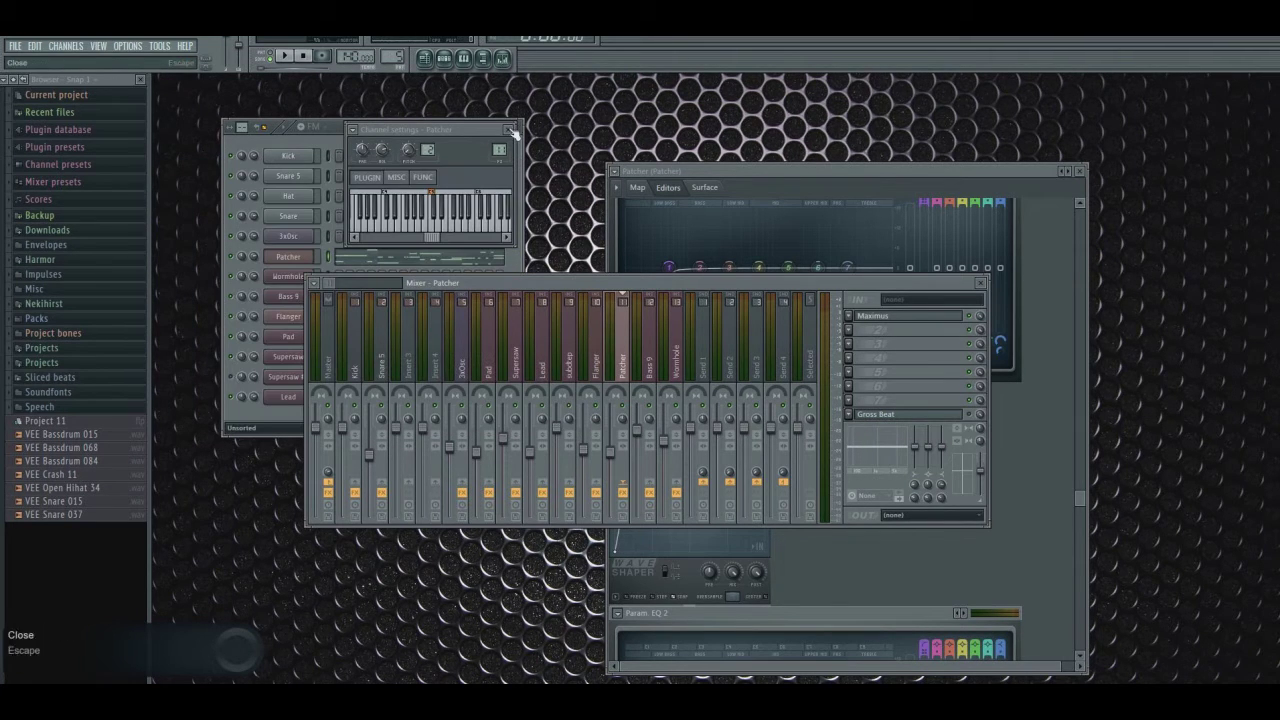
left_click(508, 130)
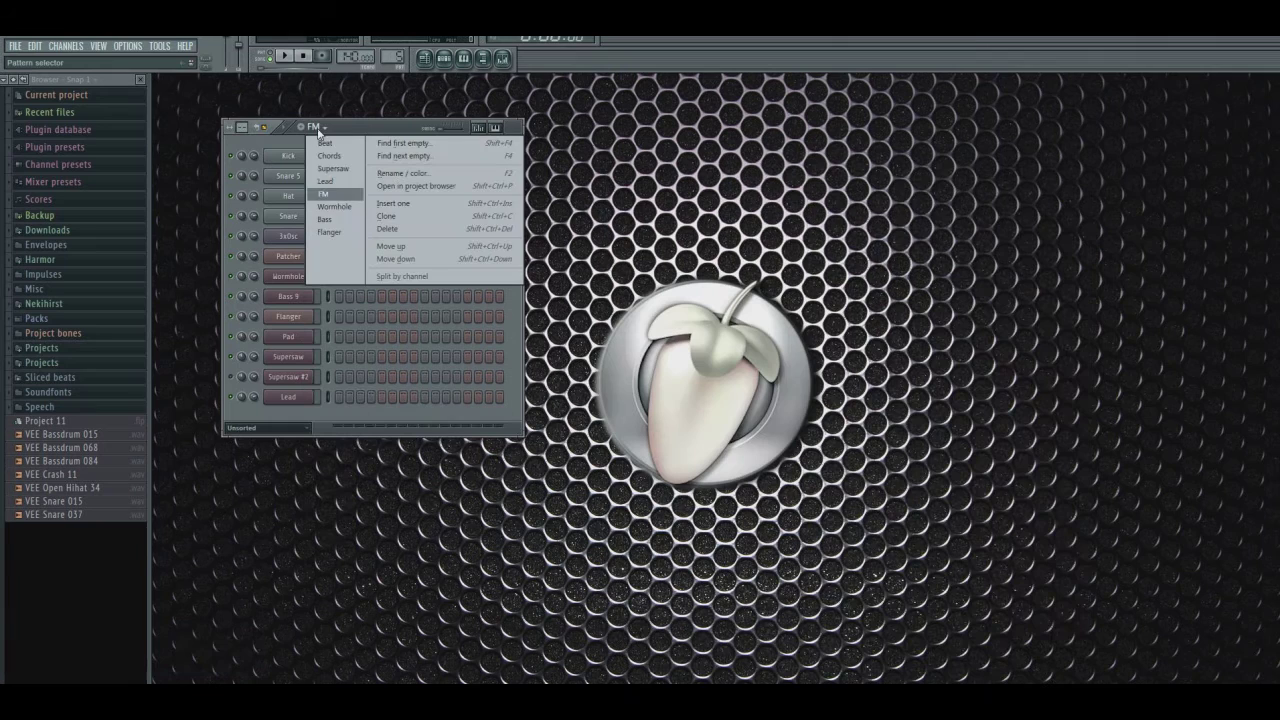
- Switch the channel rack to the Wormhole pattern and show the playlist
left_click(332, 207)
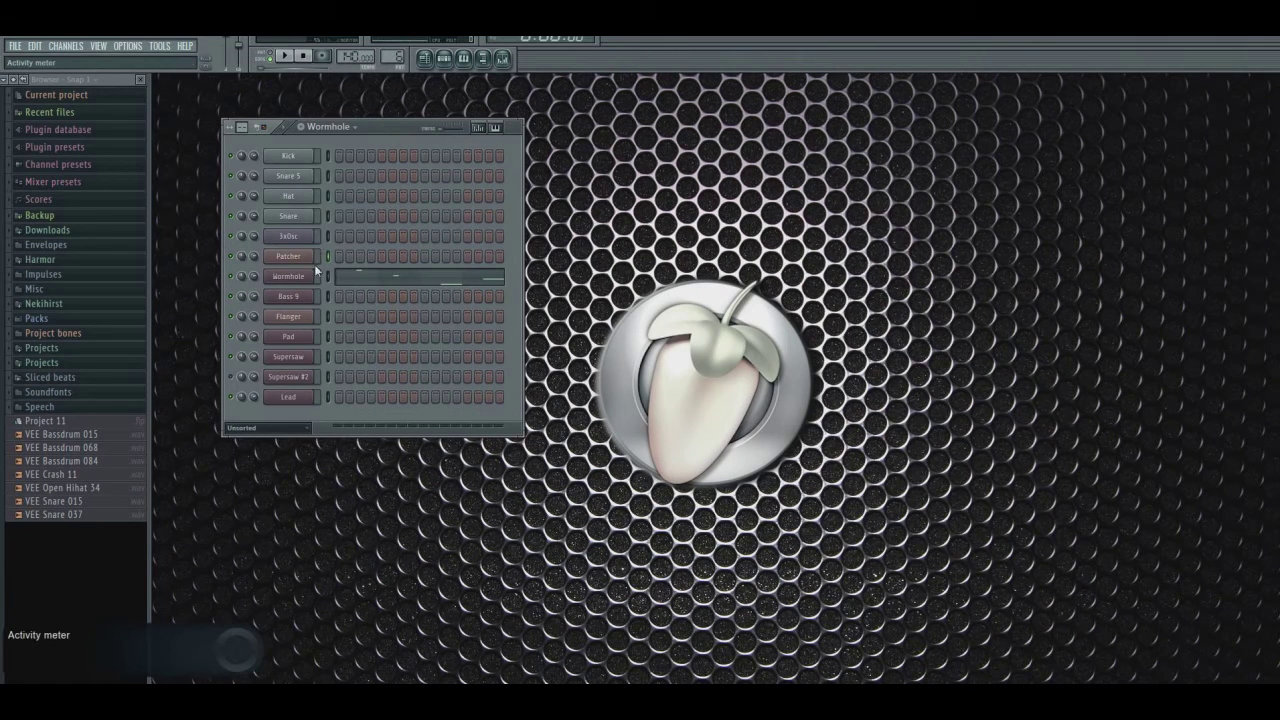
left_click(424, 58)
left_click(444, 58)
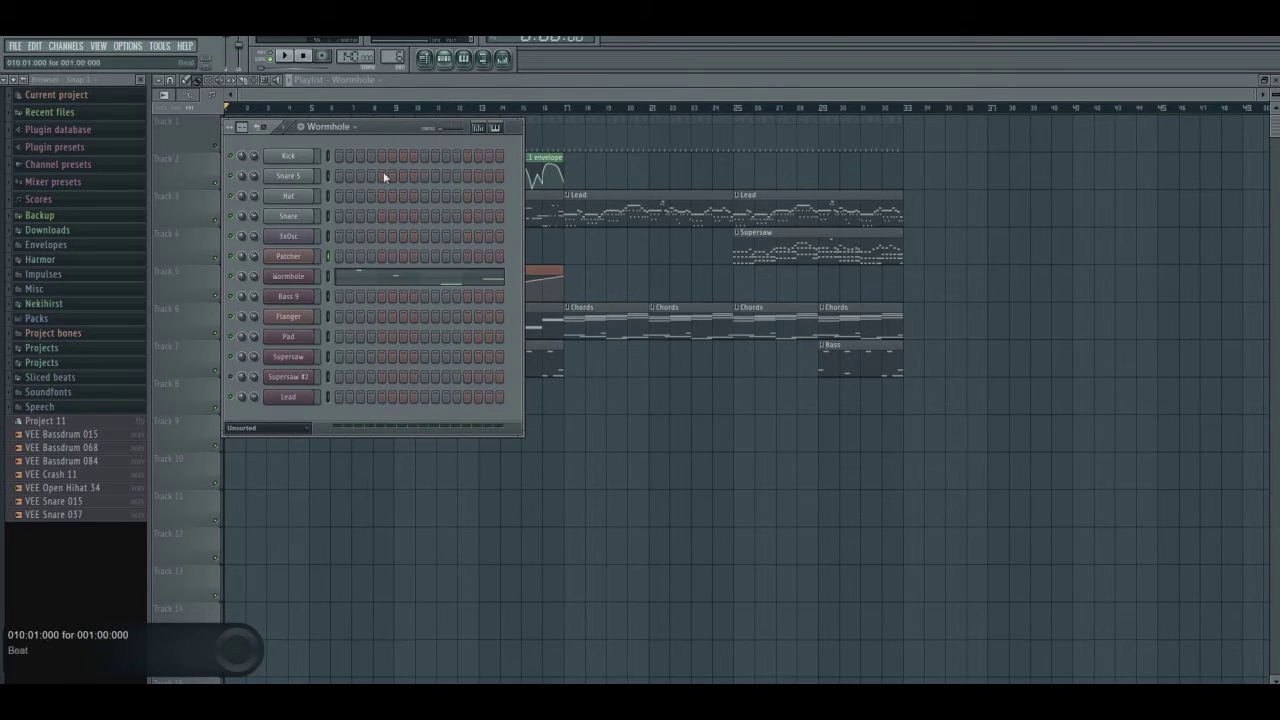
- Play the Wormhole pattern over the playlist, stop it, and bring up the mixer
left_click(285, 56)
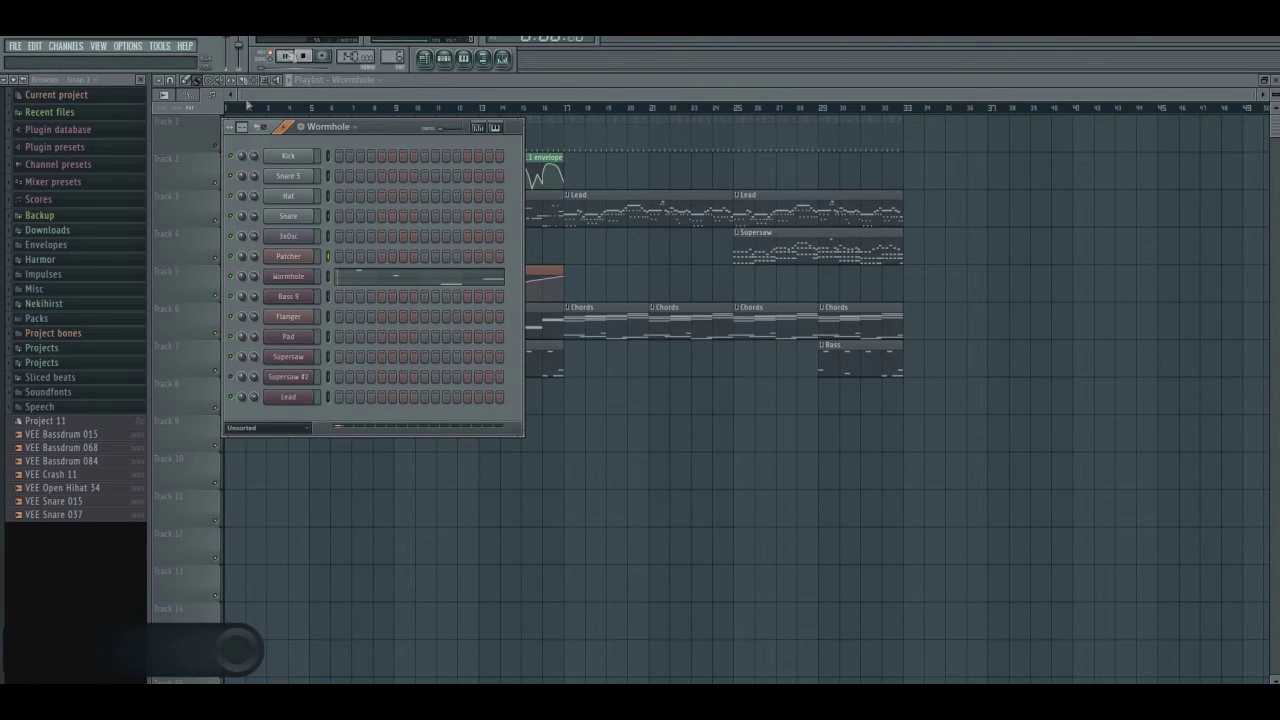
left_click(223, 149)
left_click(444, 58)
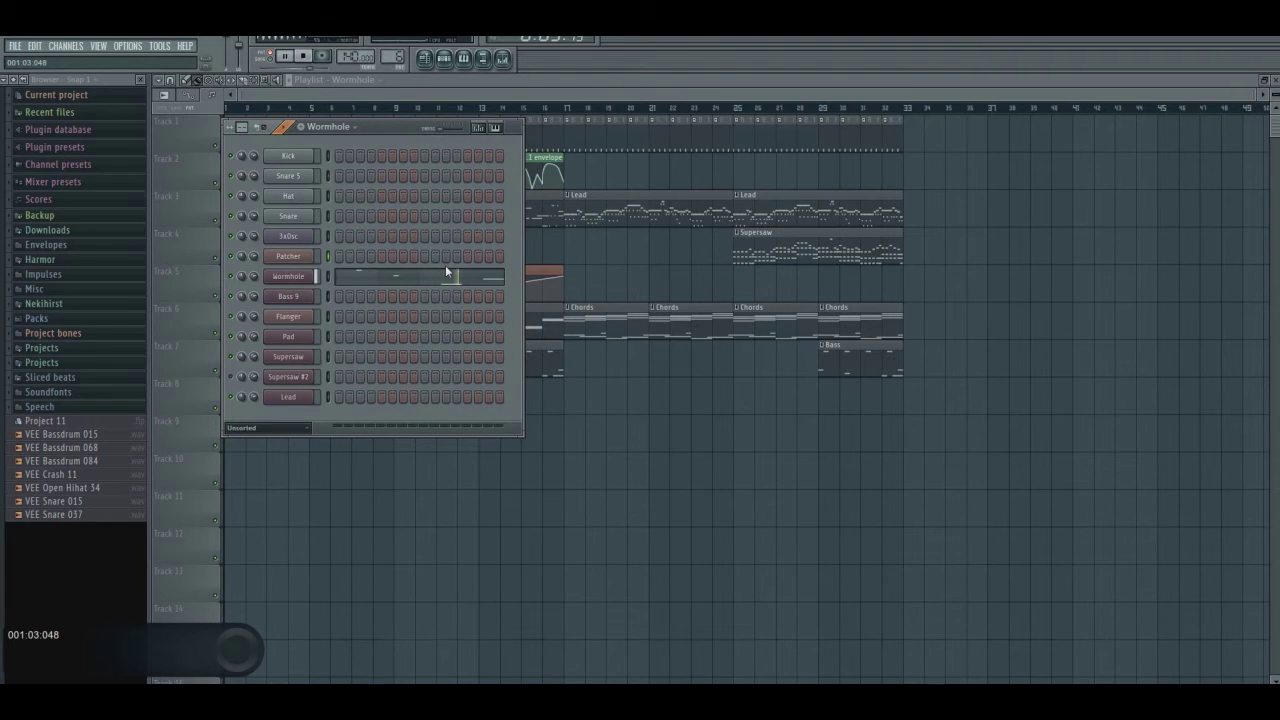
left_click(303, 56)
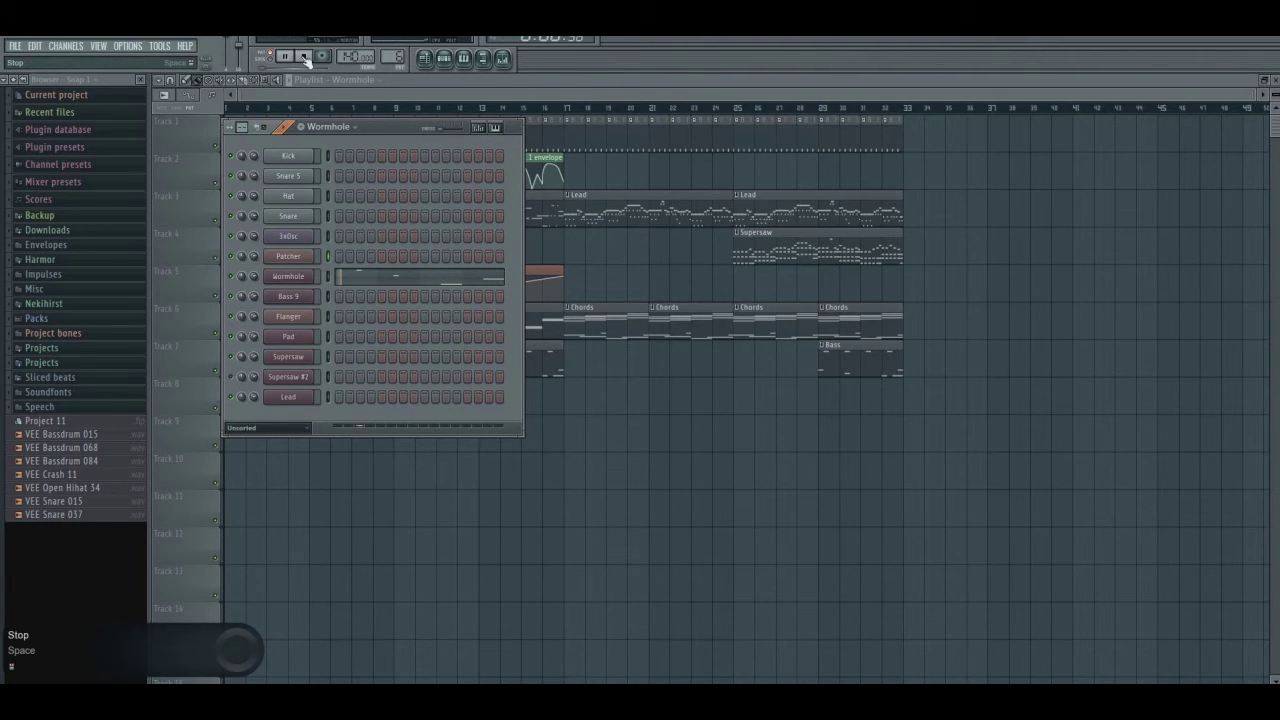
left_click(502, 58)
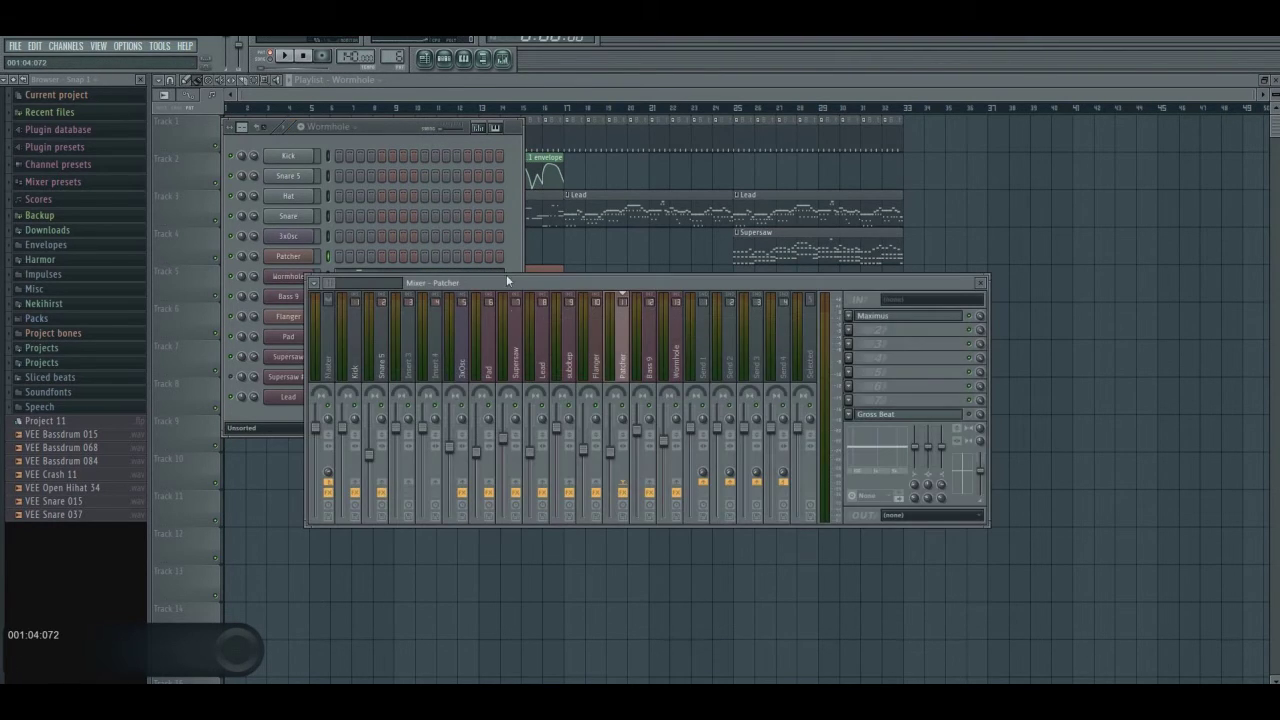
left_click(376, 134)
- Open the Wormhole channel's Harmor patch and inspect its Prism amount and modulation targets
left_click(288, 276)
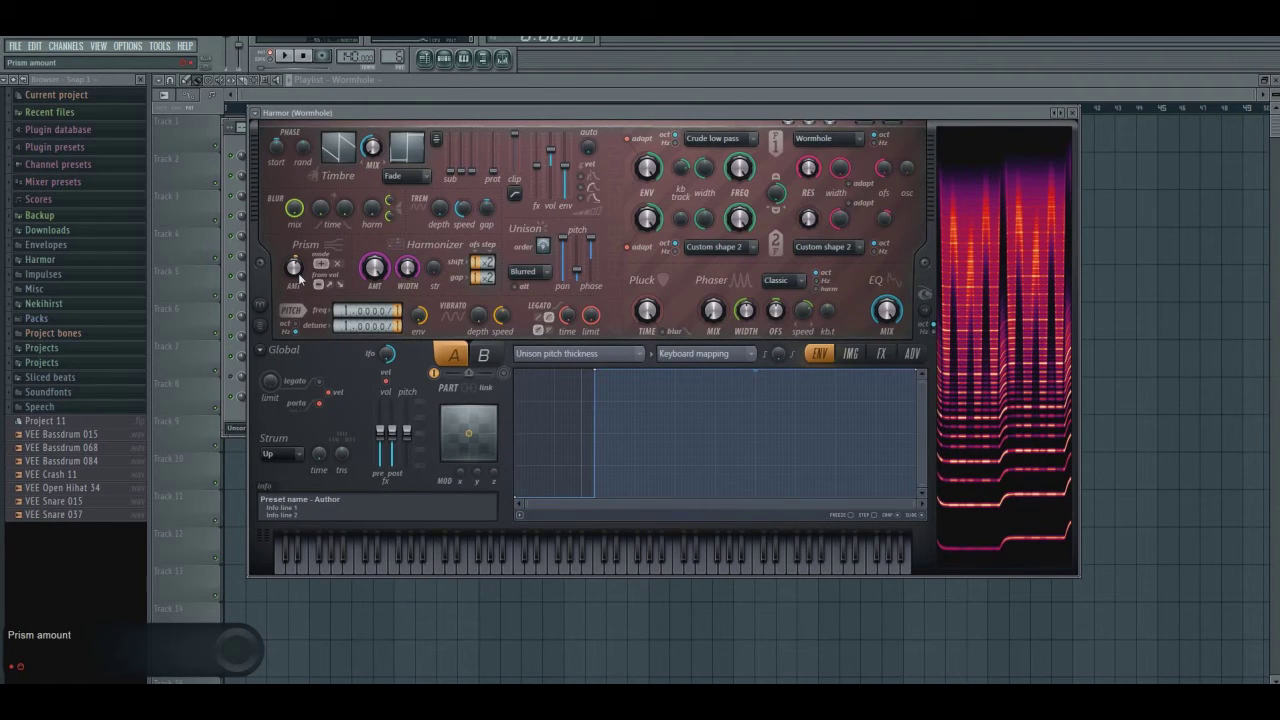
left_click(374, 267)
left_click(582, 354)
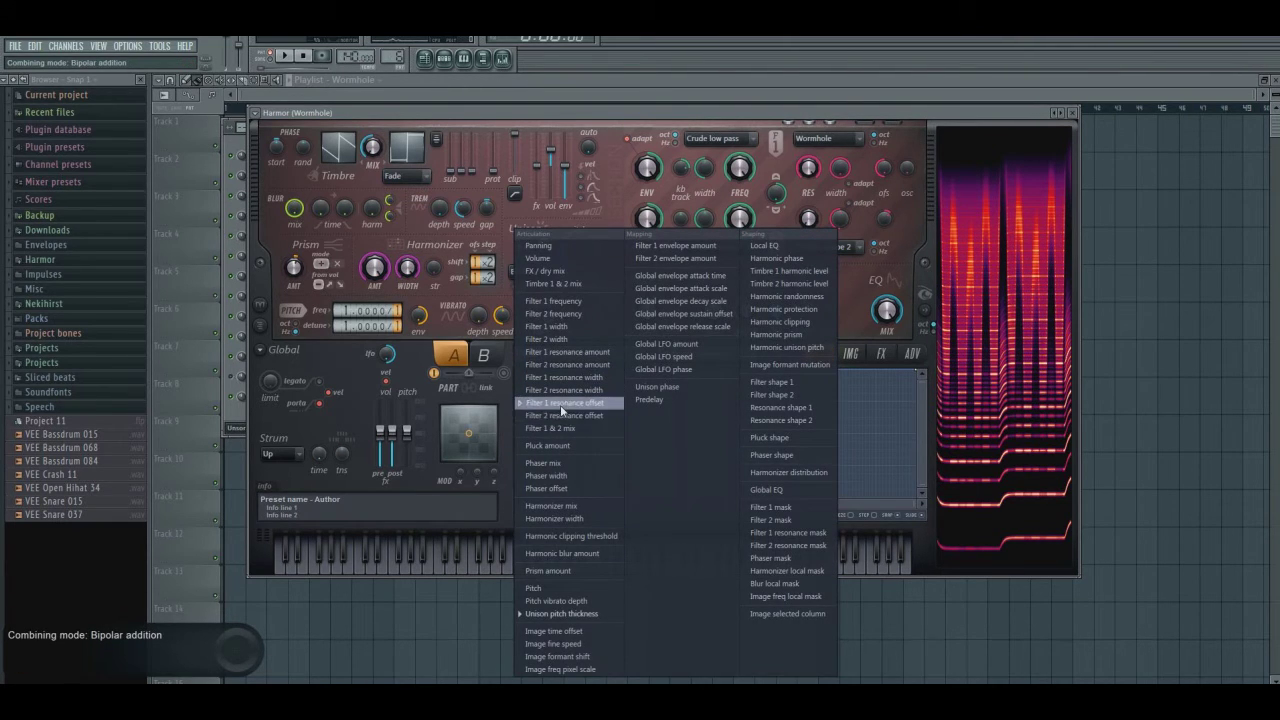
left_click(565, 402)
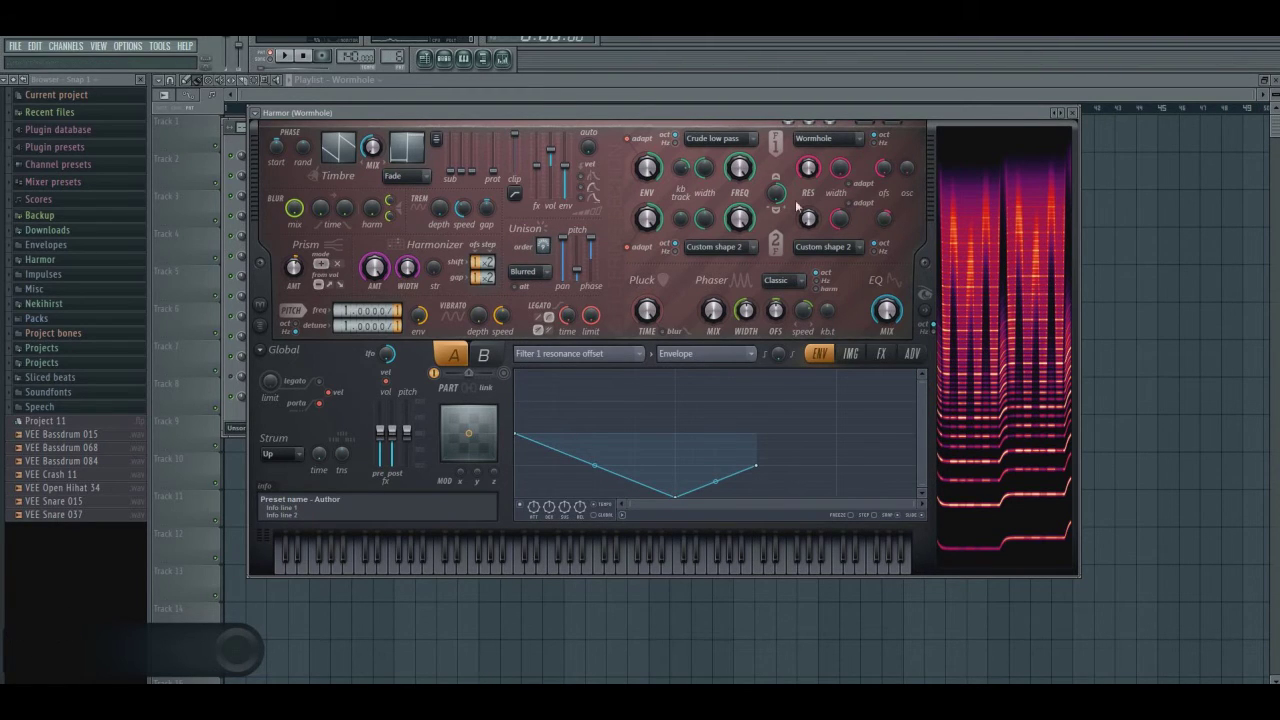
left_click(820, 141)
left_click(446, 58)
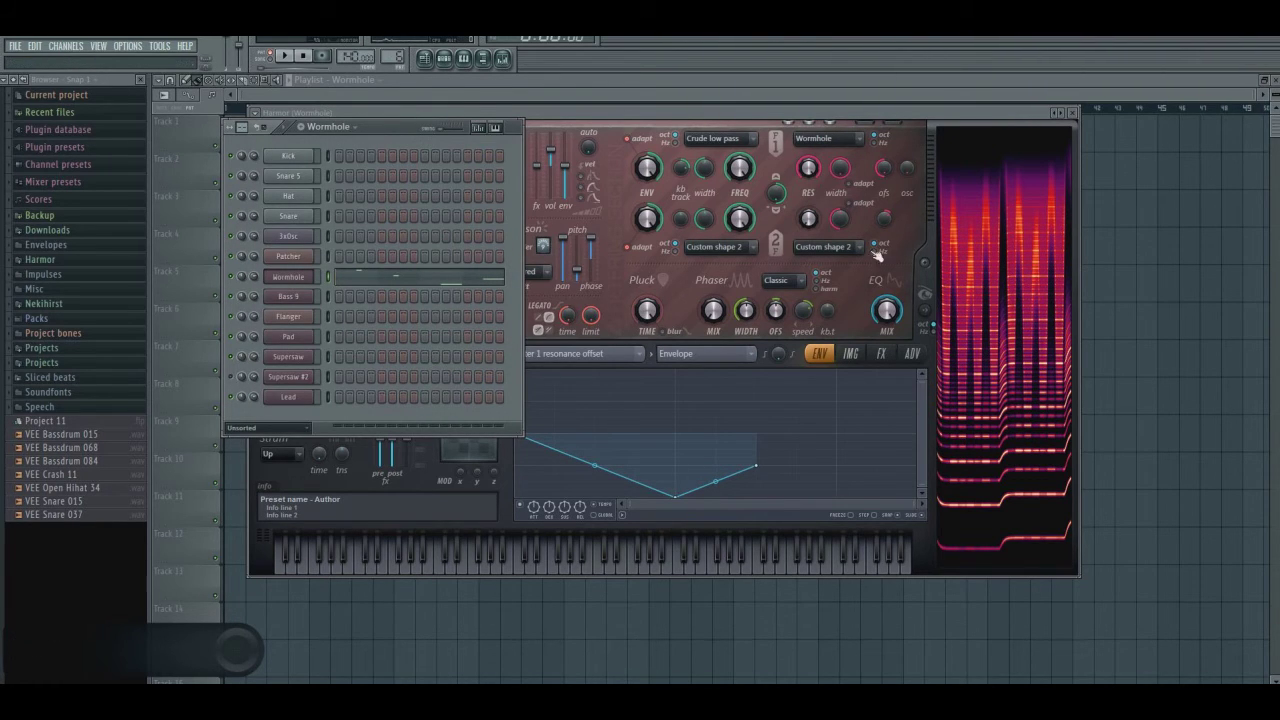
left_click(725, 108)
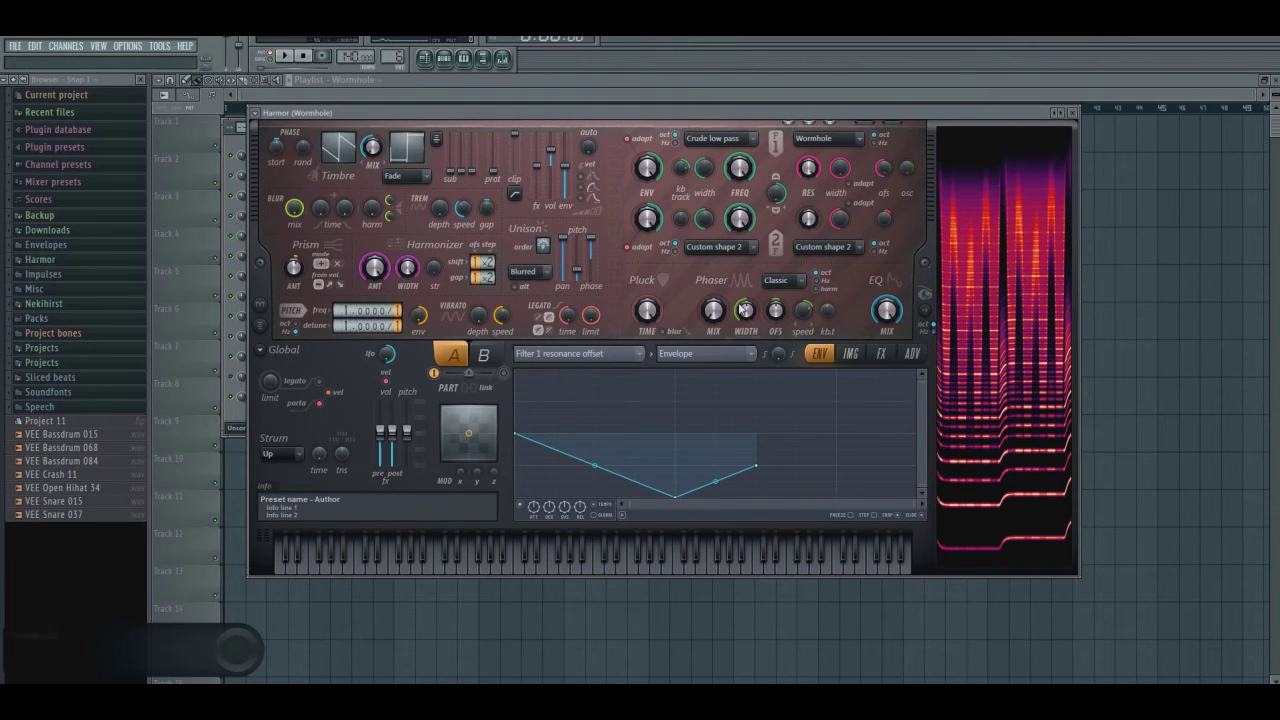
left_click(665, 354)
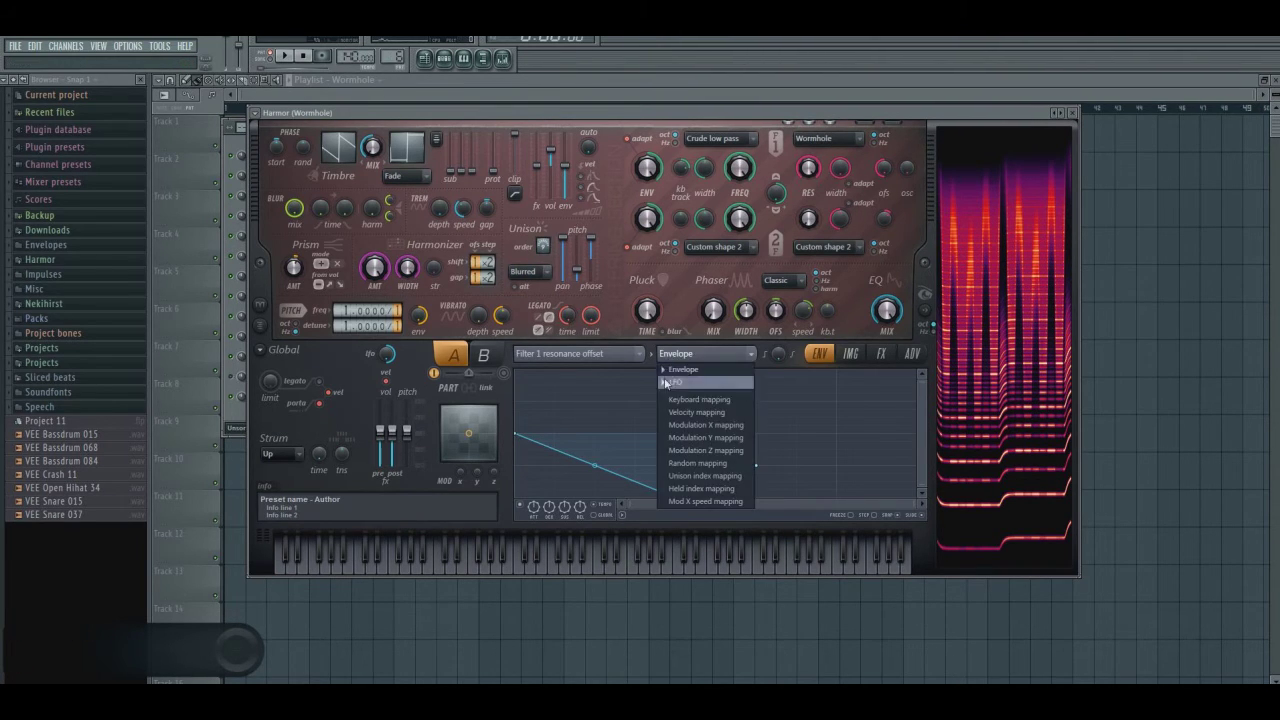
left_click(675, 382)
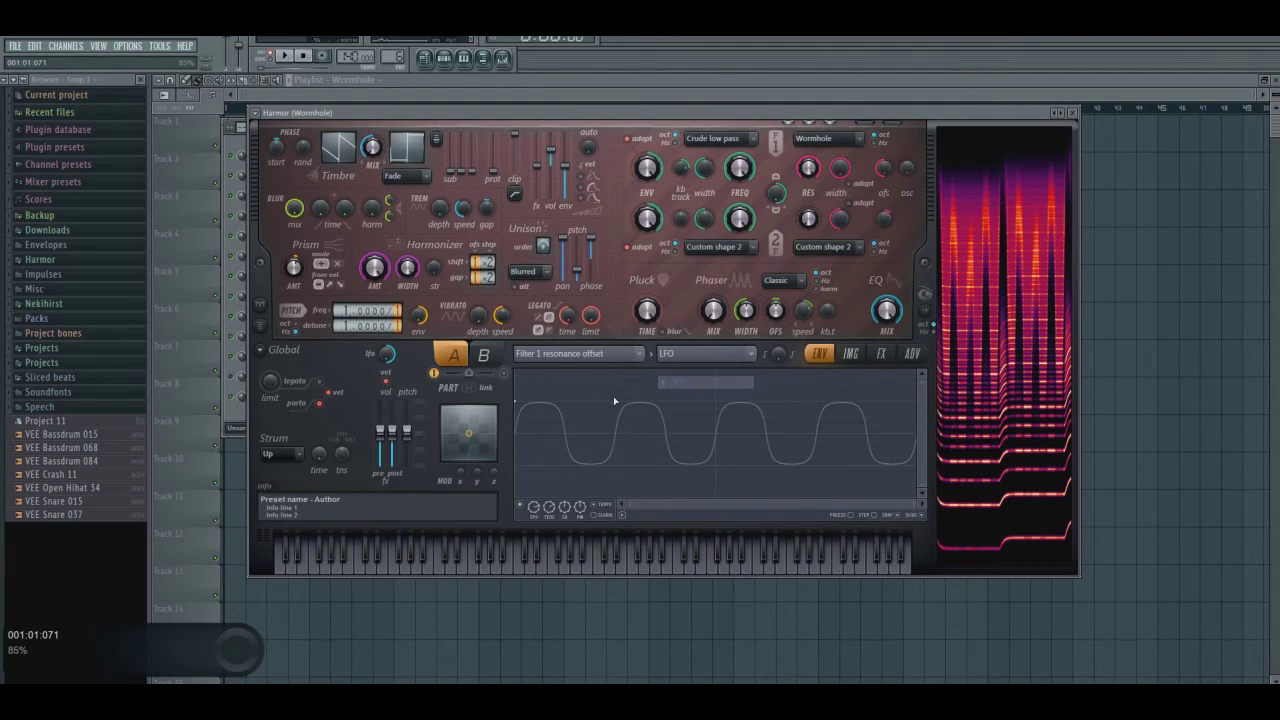
left_click(706, 357)
left_click(683, 369)
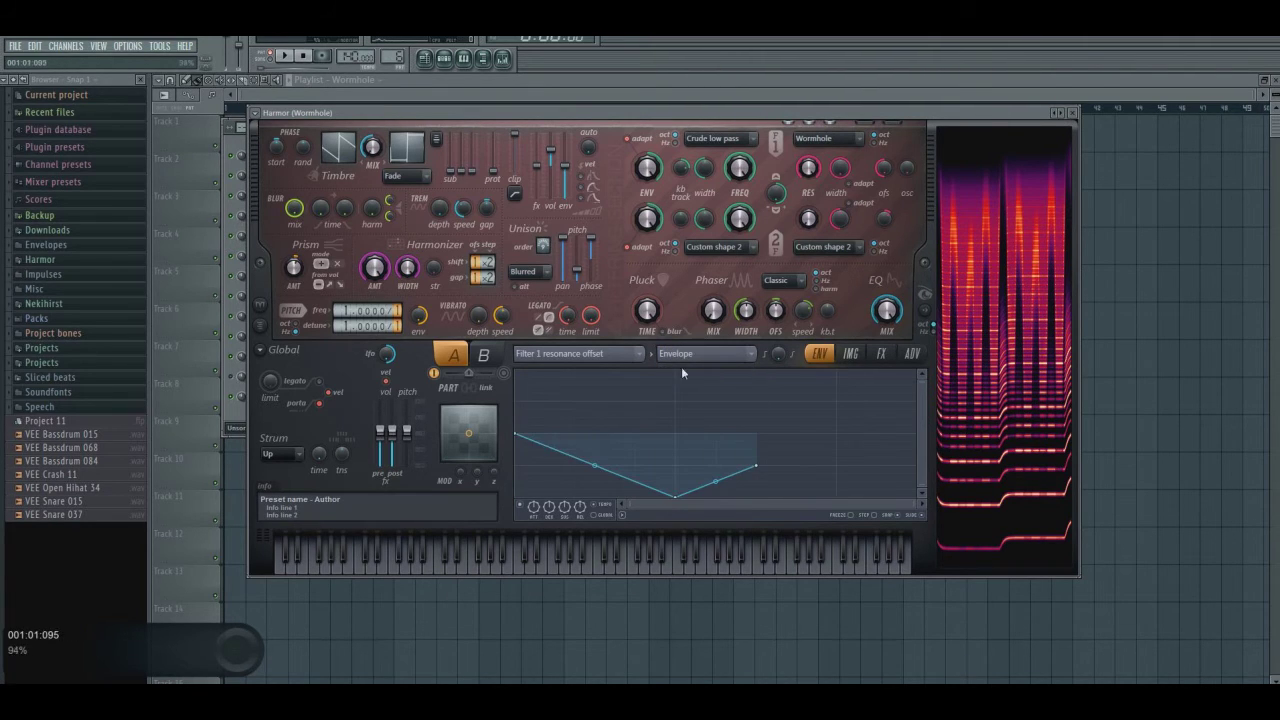
left_click(683, 357)
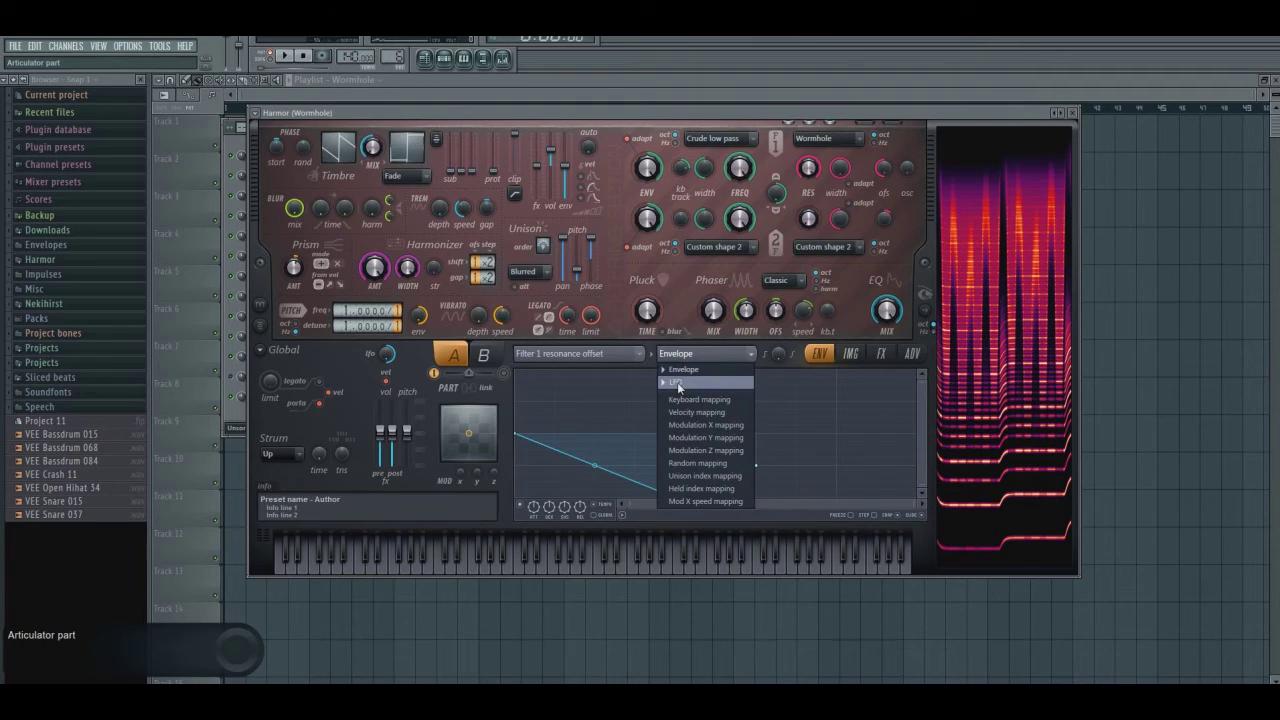
left_click(685, 382)
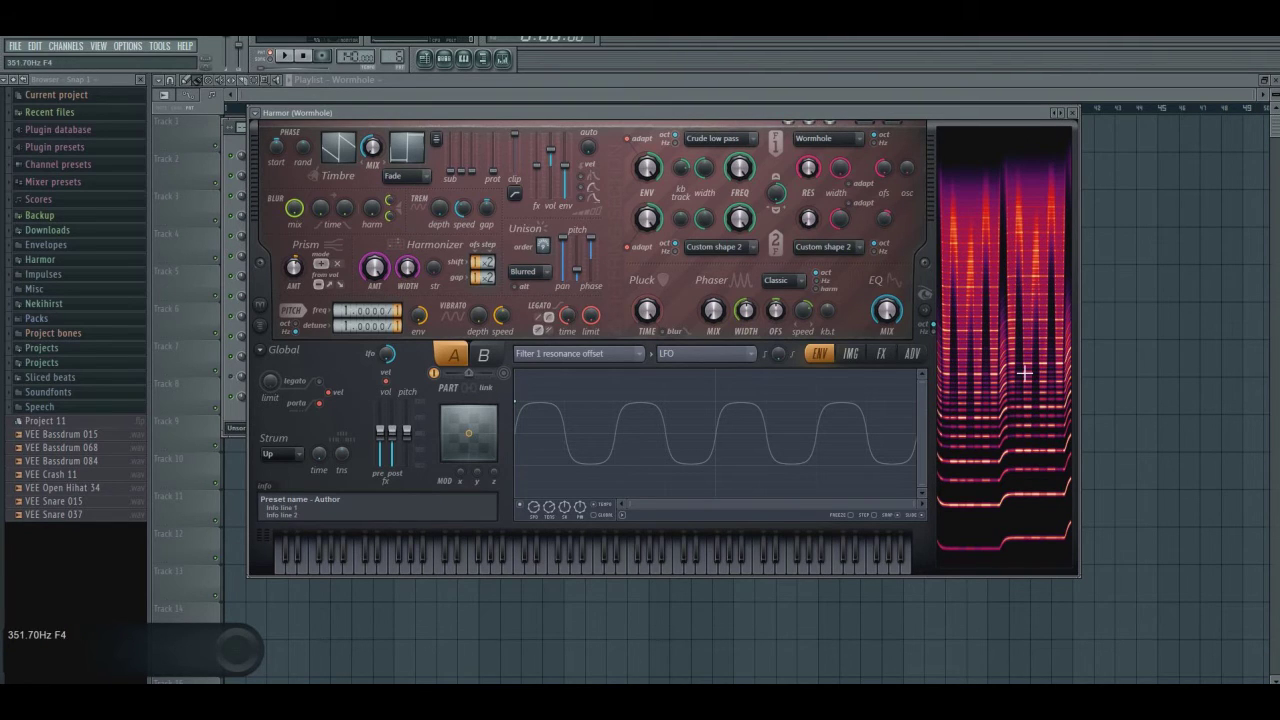
- Review Harmor's ADV and FX pages, then show the mixer on the Wormhole track
left_click(910, 354)
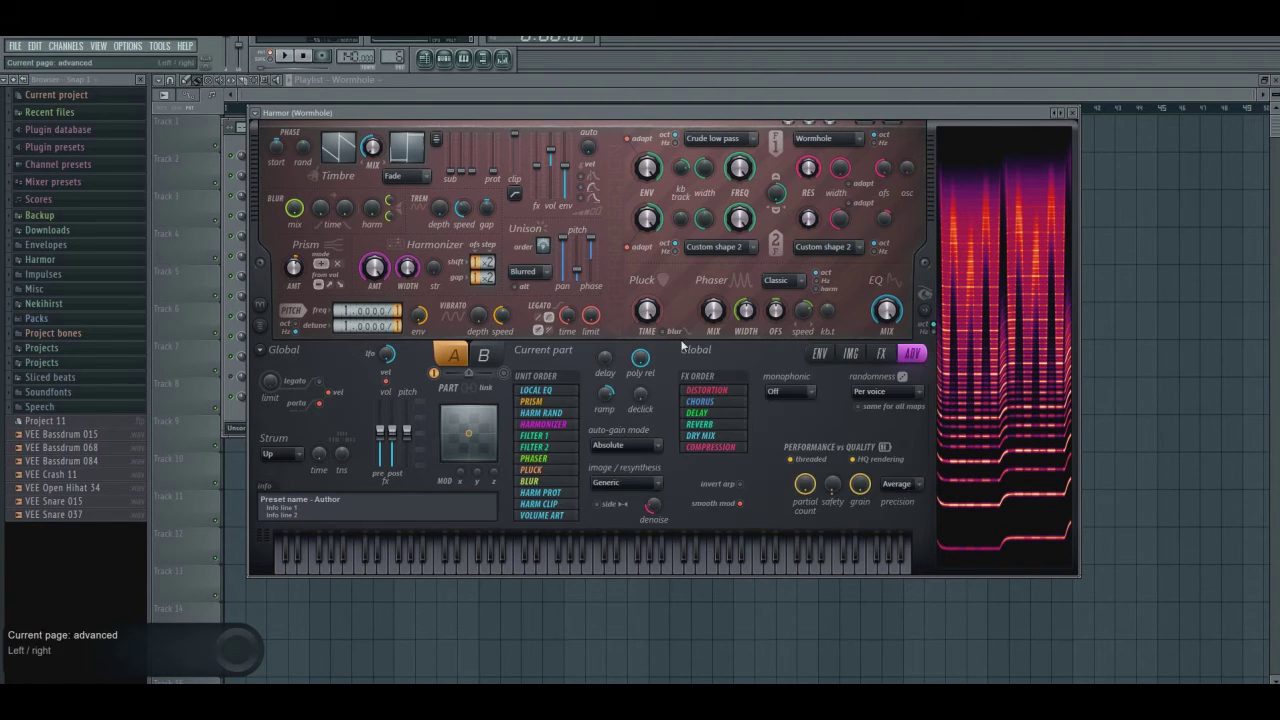
left_click(881, 353)
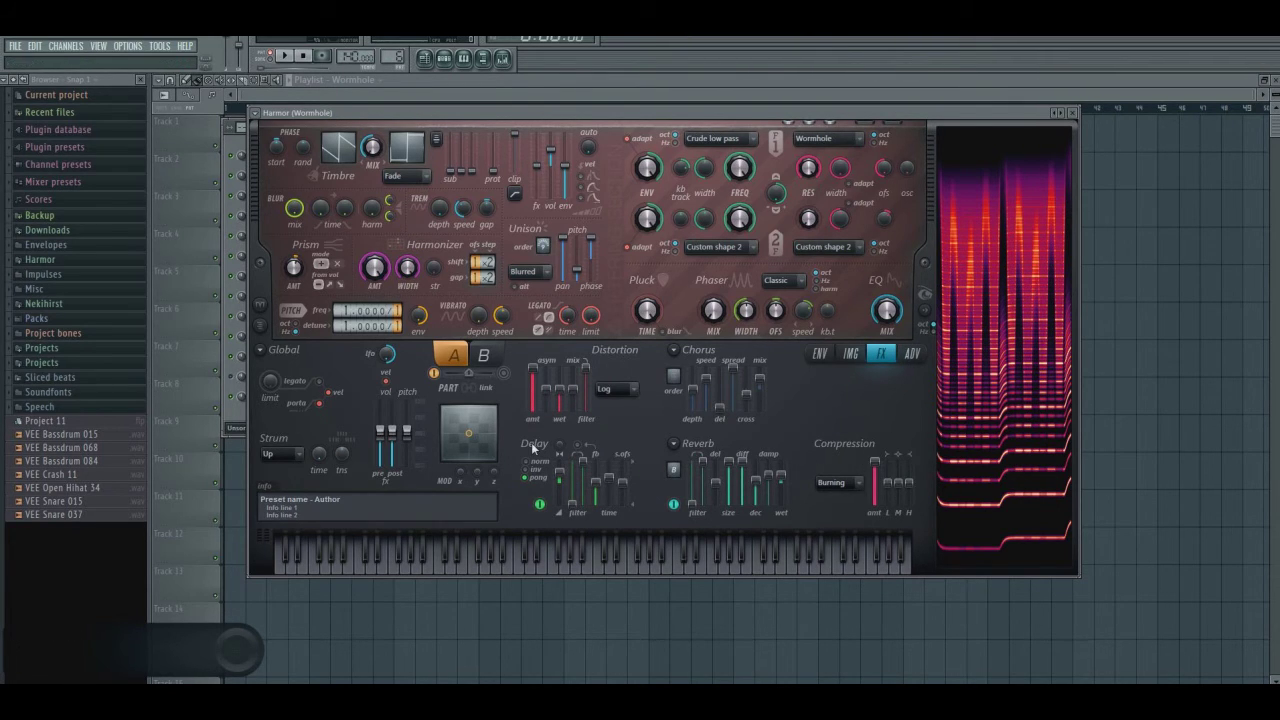
left_click(446, 58)
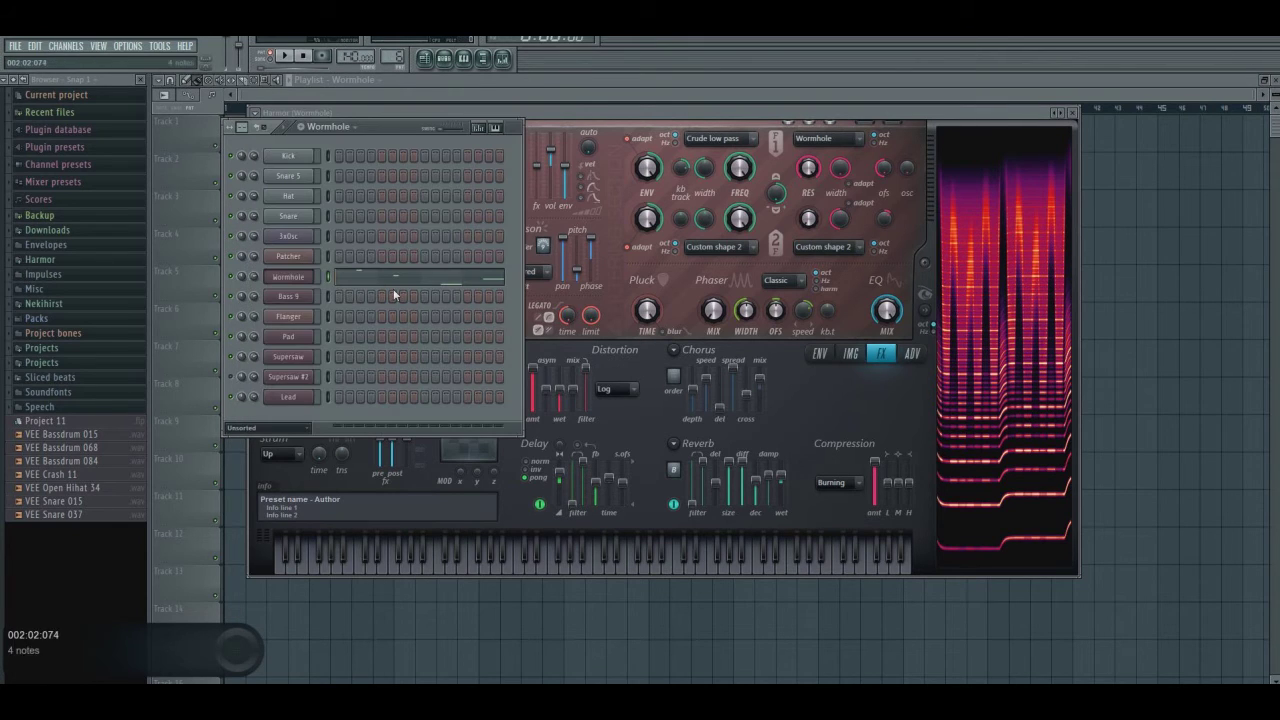
left_click(483, 58)
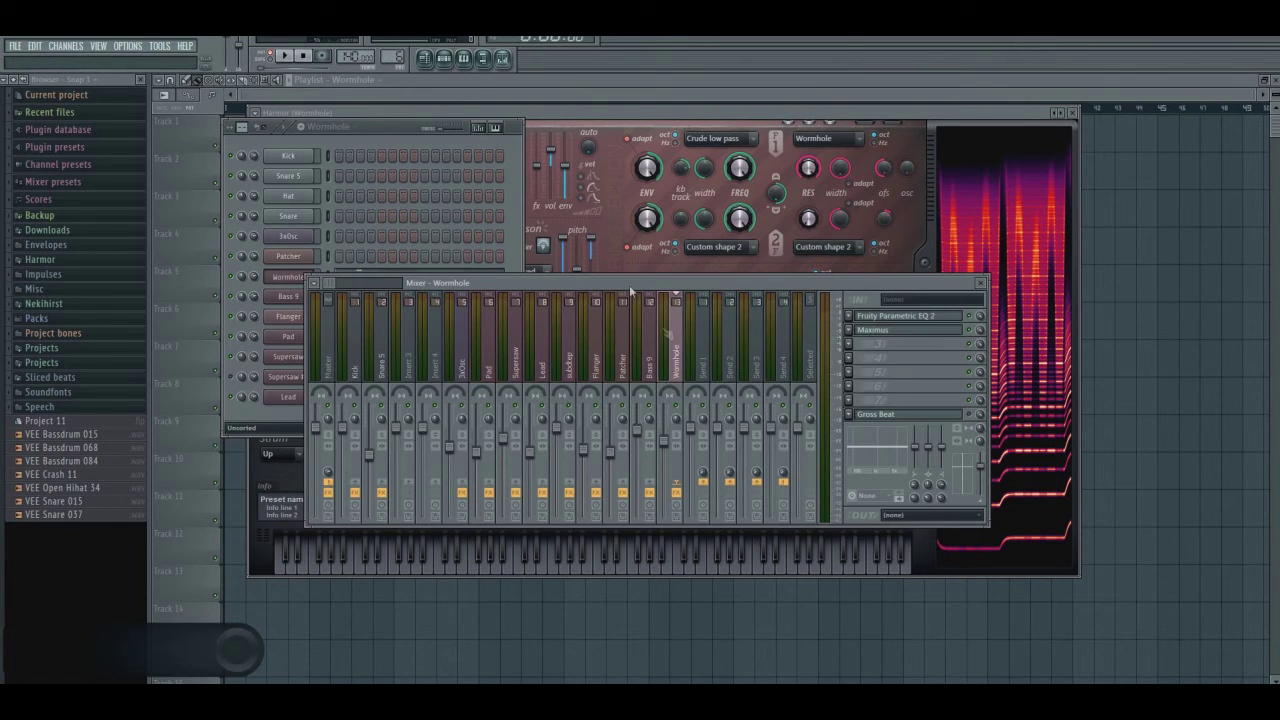
left_click(912, 318)
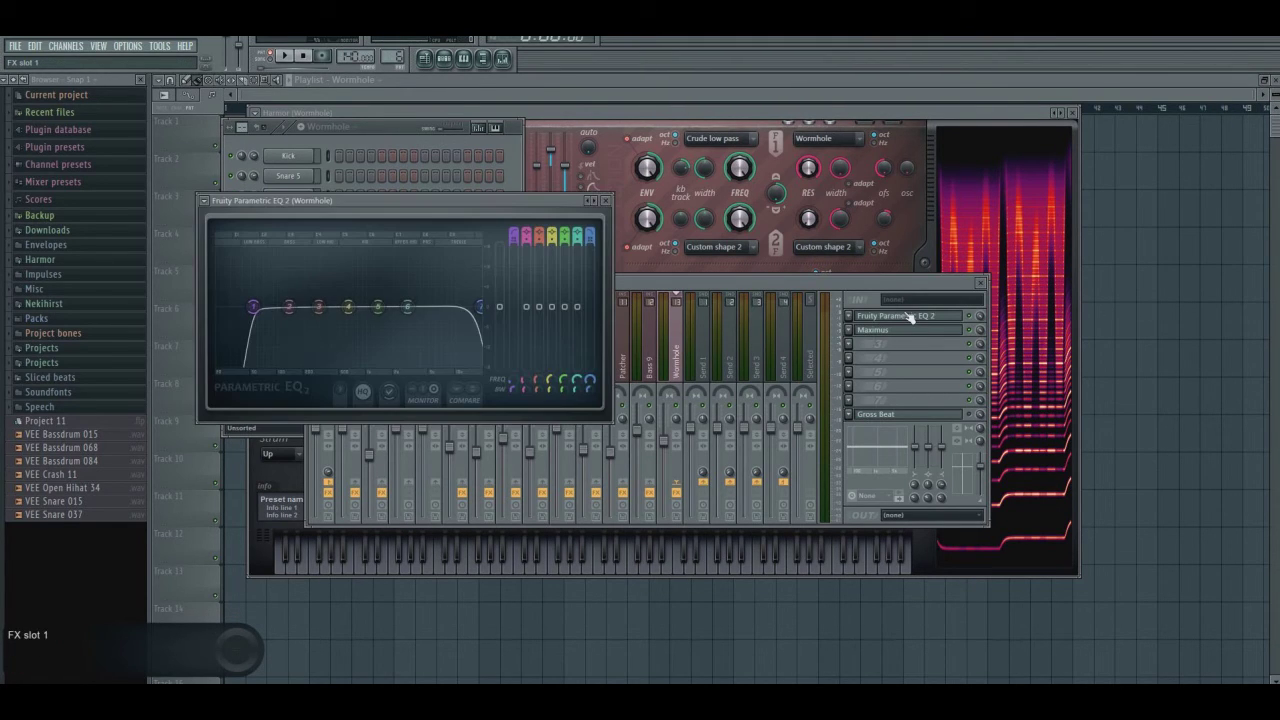
left_click(606, 203)
left_click(868, 329)
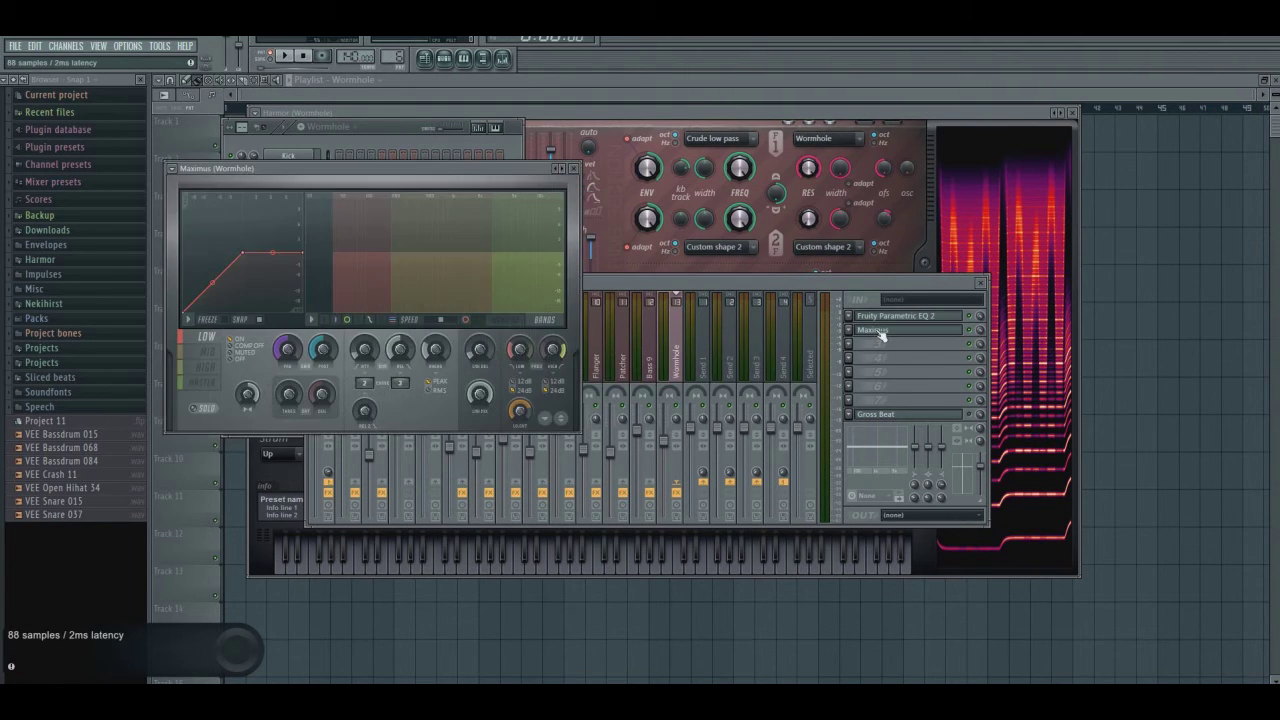
left_click(212, 339)
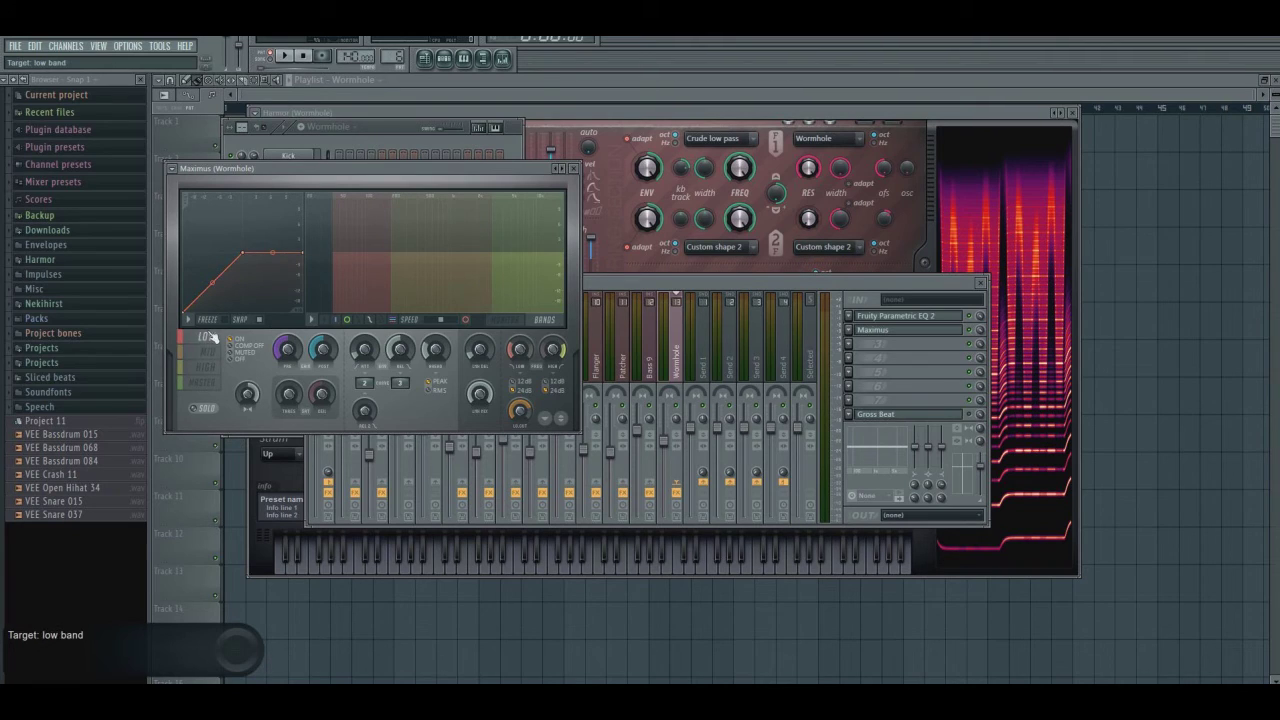
left_click(205, 383)
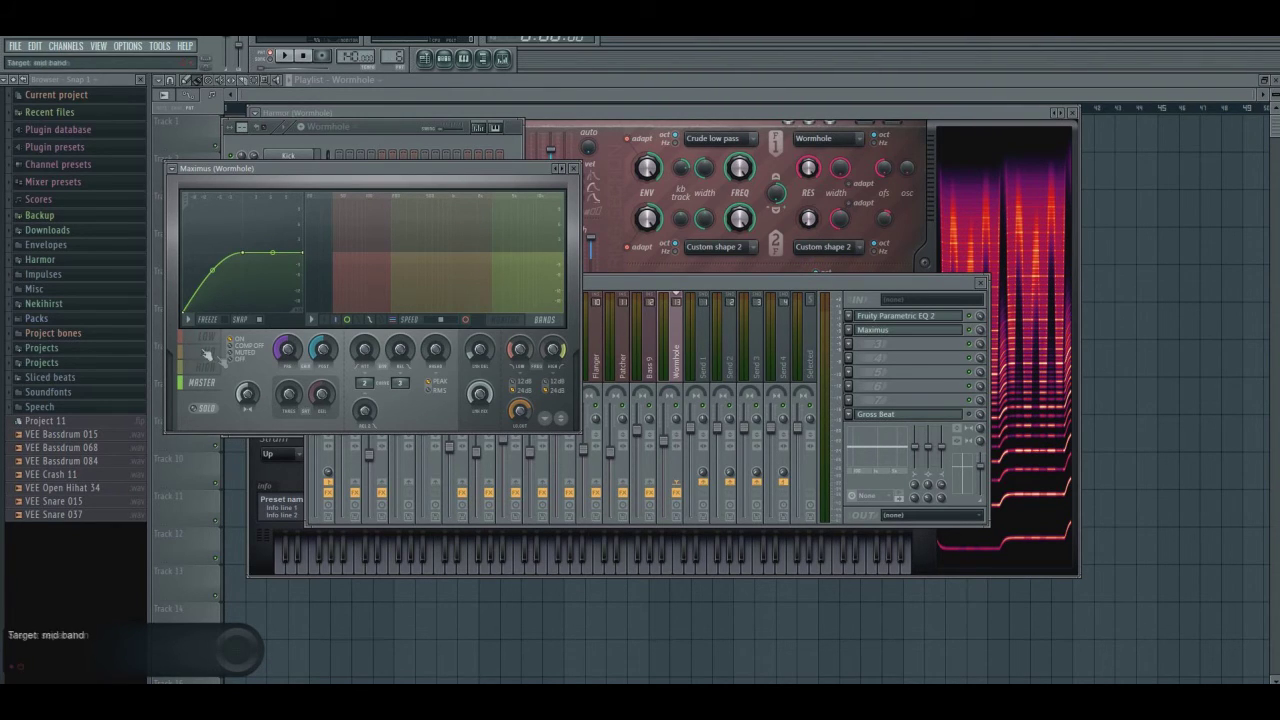
left_click(203, 338)
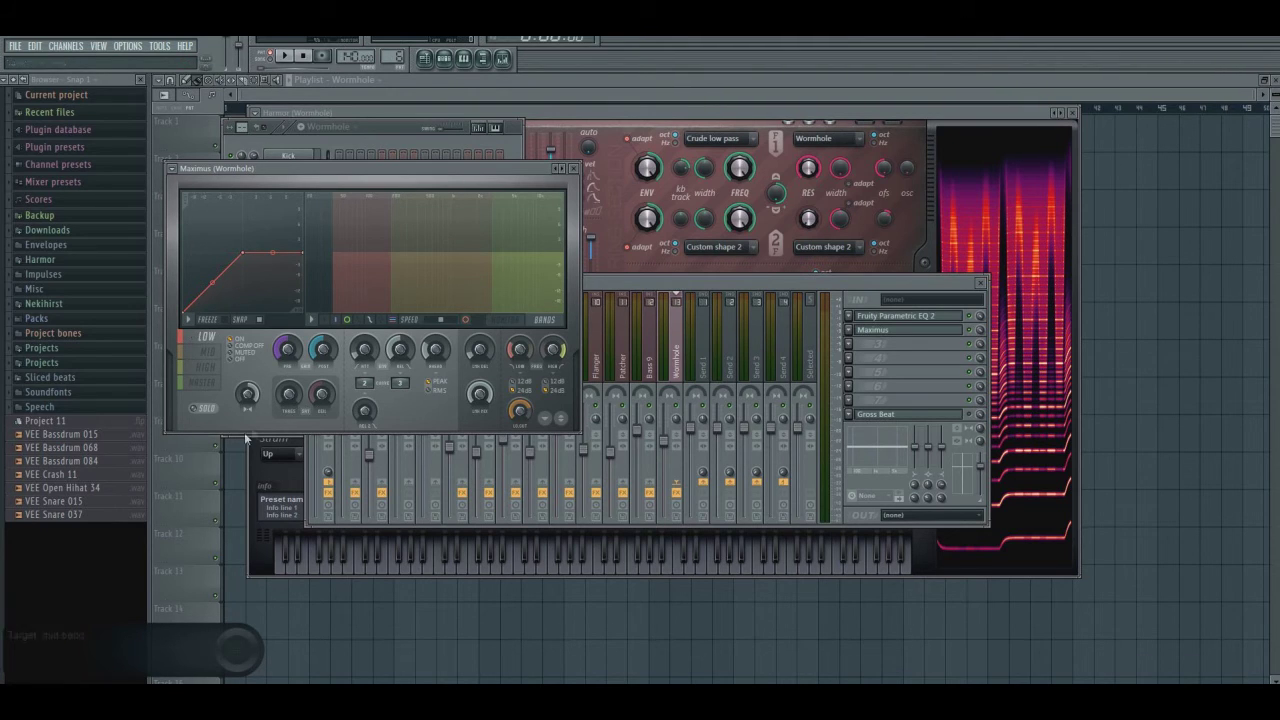
left_click(201, 384)
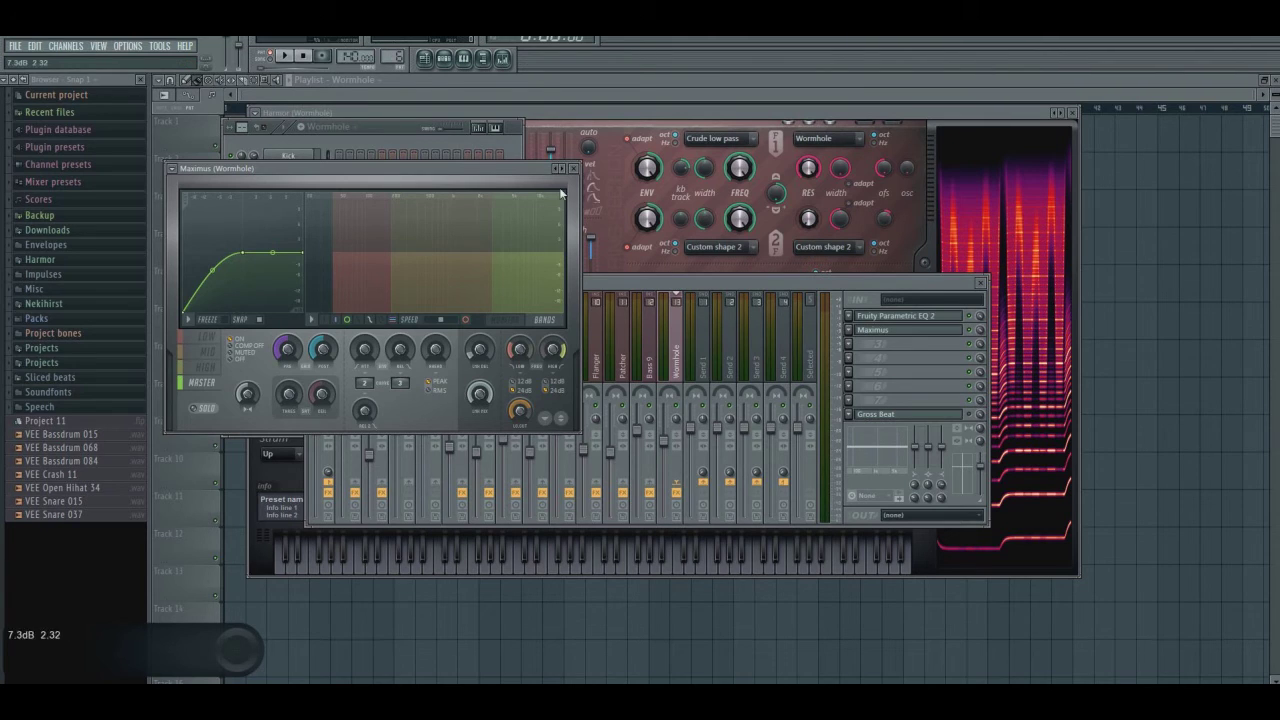
left_click(573, 168)
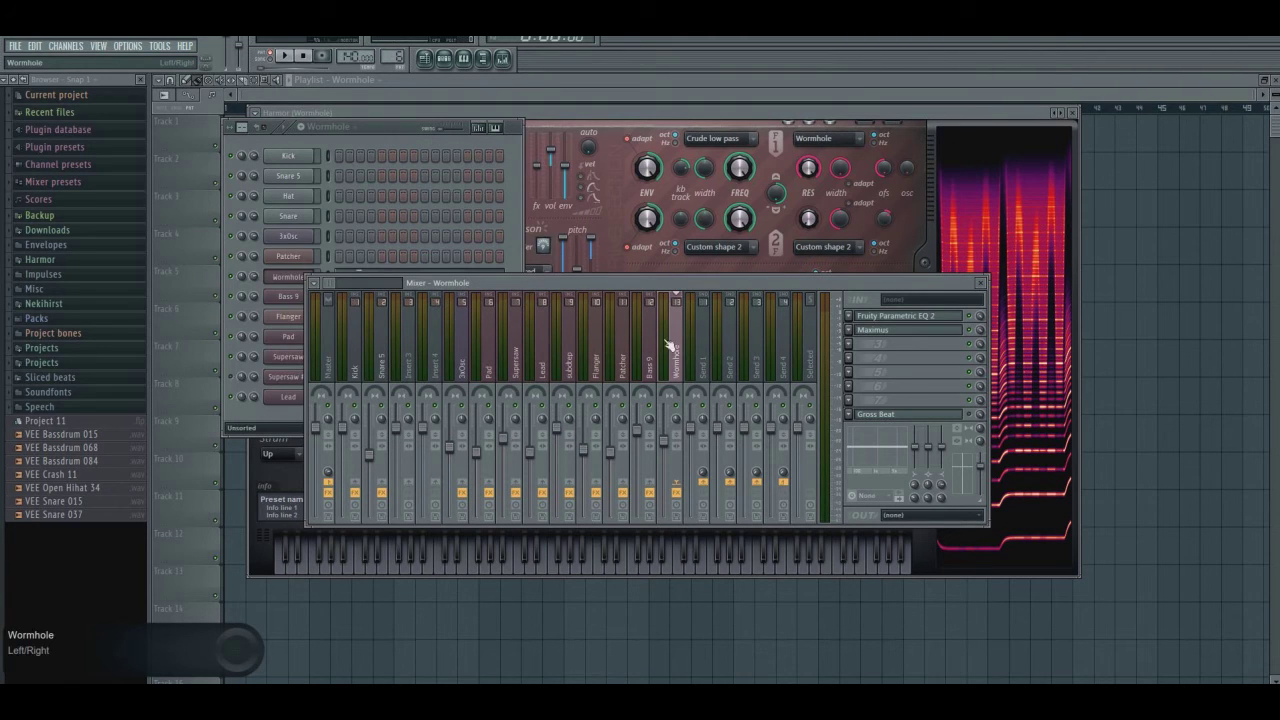
- Switch the channel rack to the Bass pattern
left_click(636, 115)
left_click(445, 60)
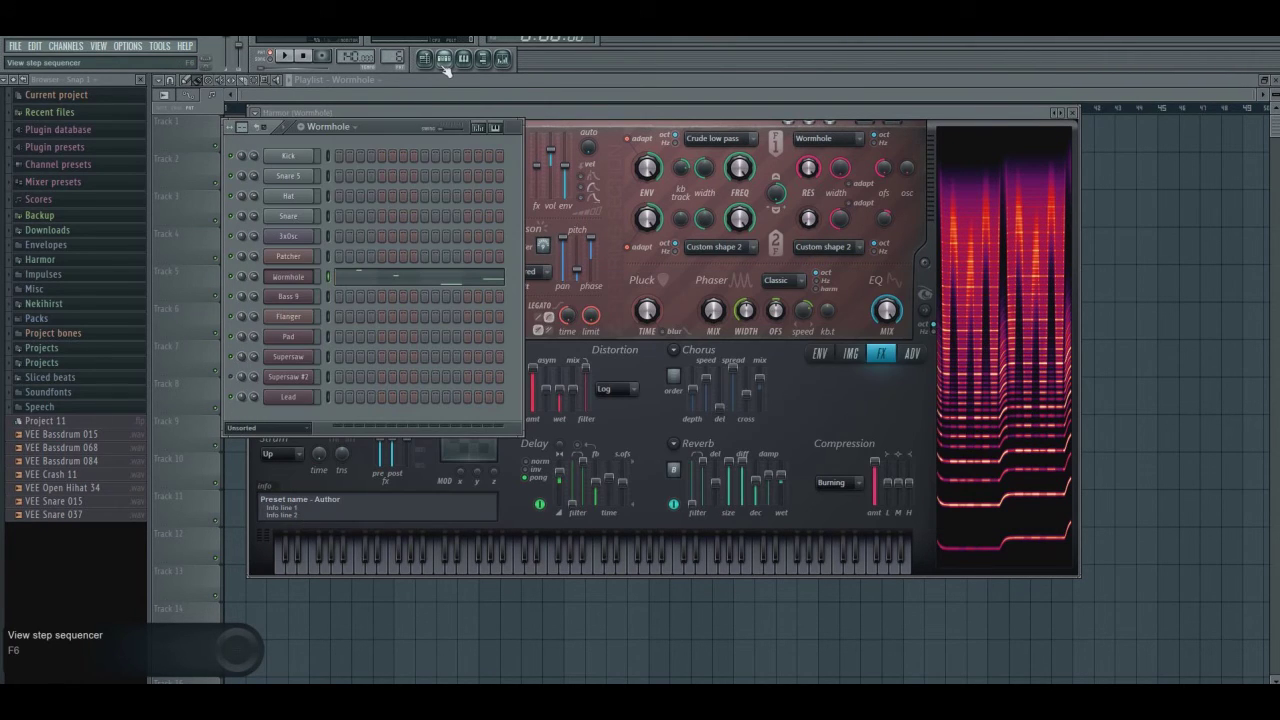
left_click(333, 127)
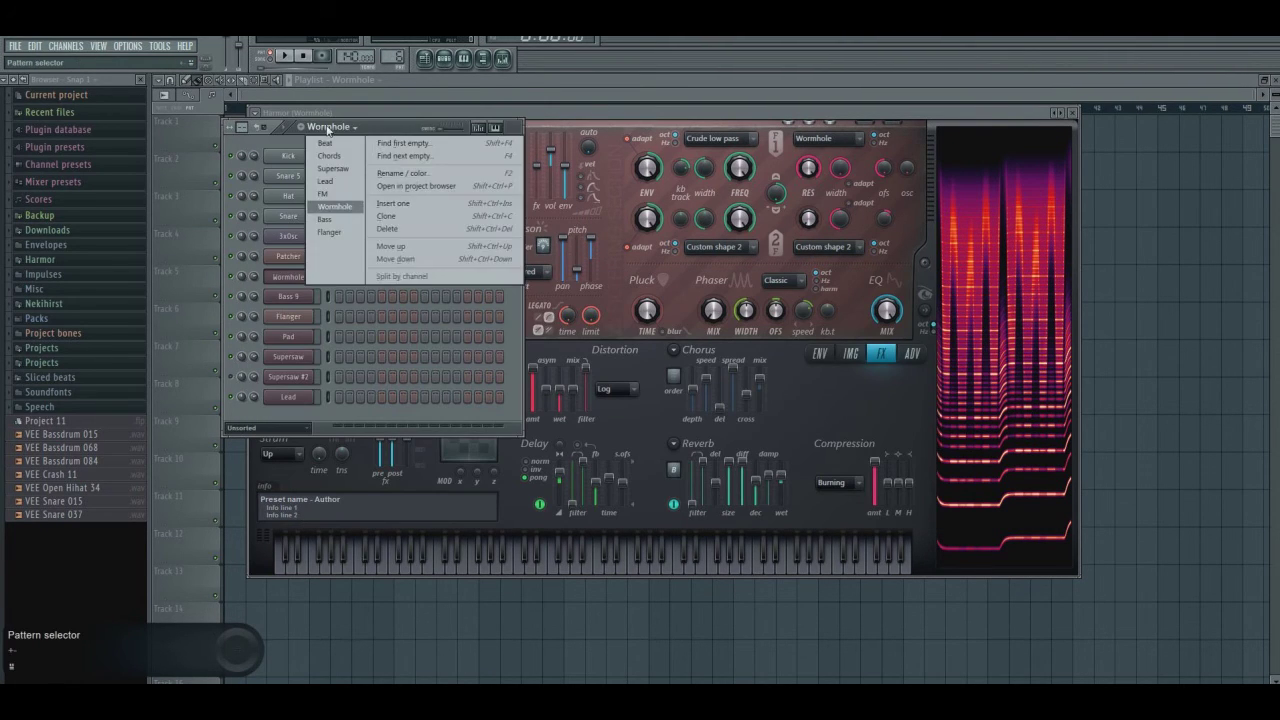
left_click(326, 219)
- Close Harmor, the mixer and the playlist, then open the Bass 9 Harmor patch
left_click(1076, 116)
left_click(1077, 115)
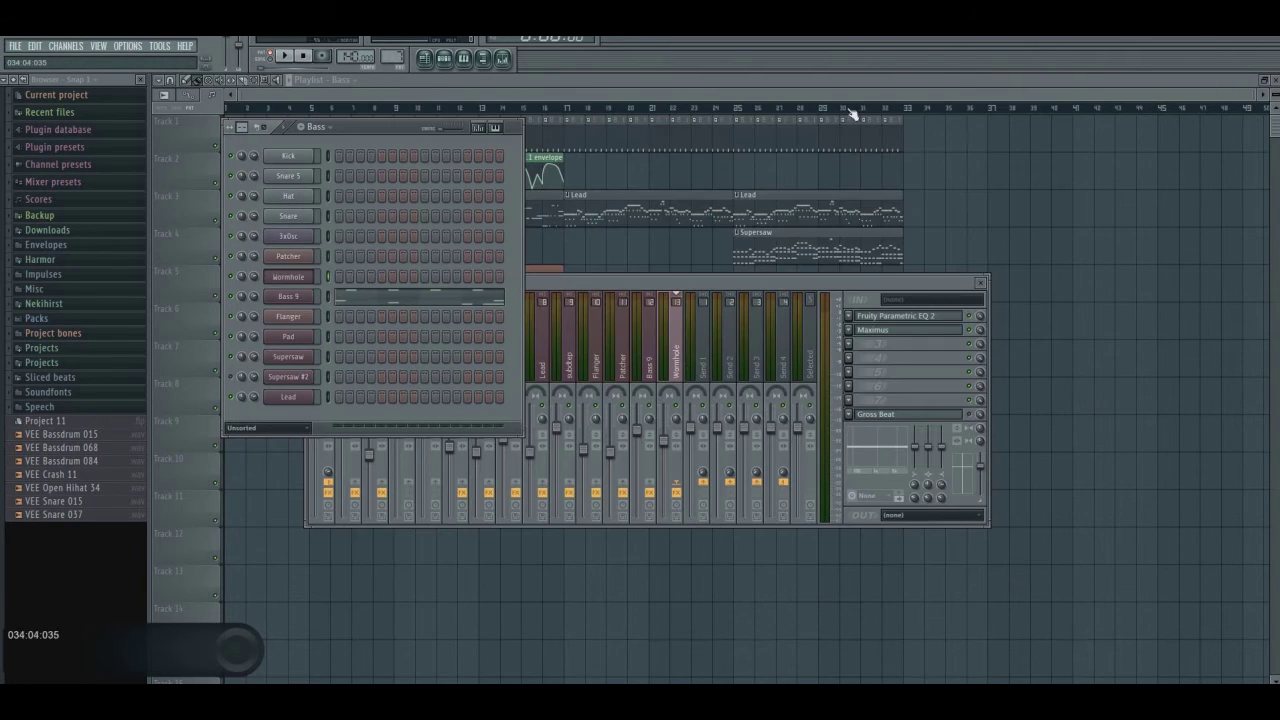
left_click(986, 283)
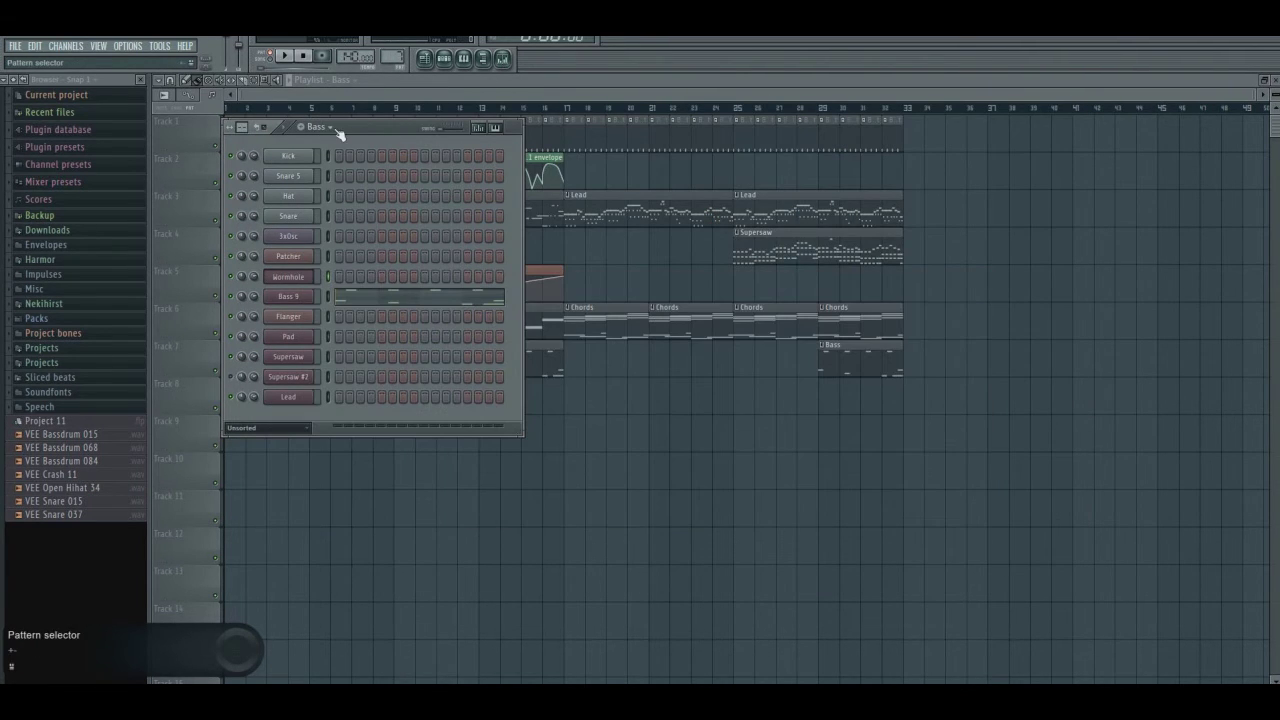
key("F5")
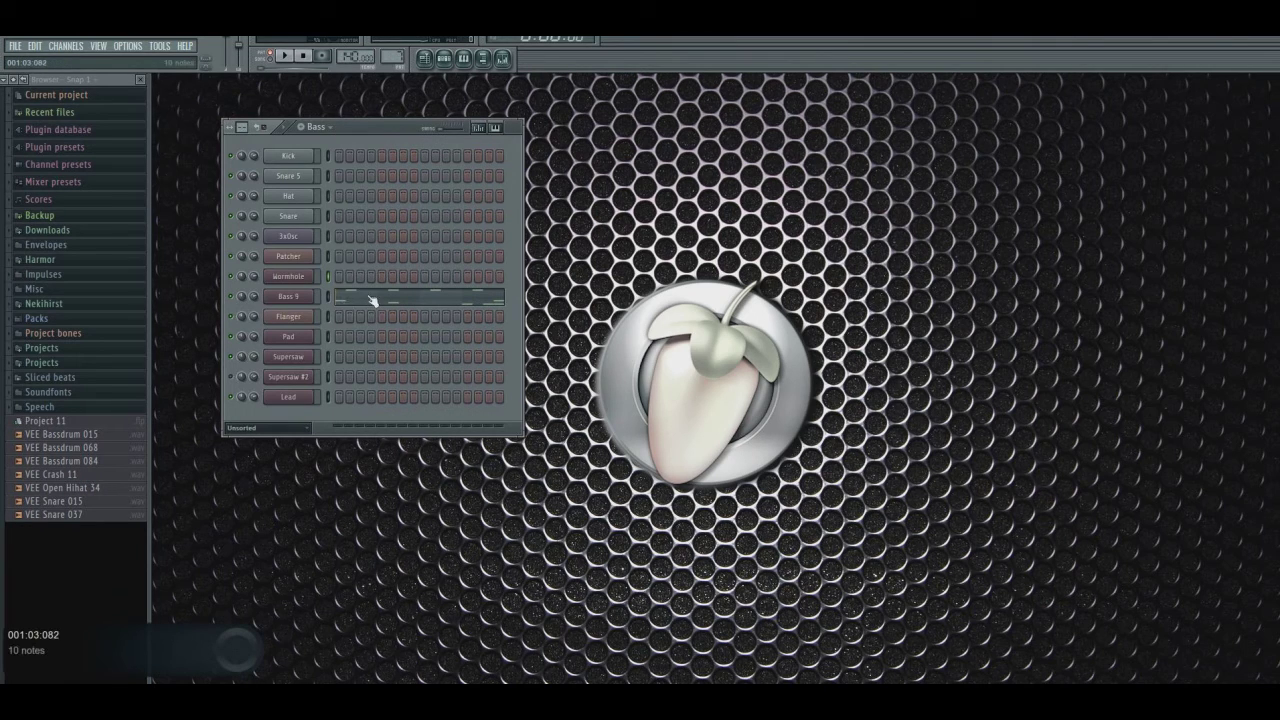
left_click(291, 298)
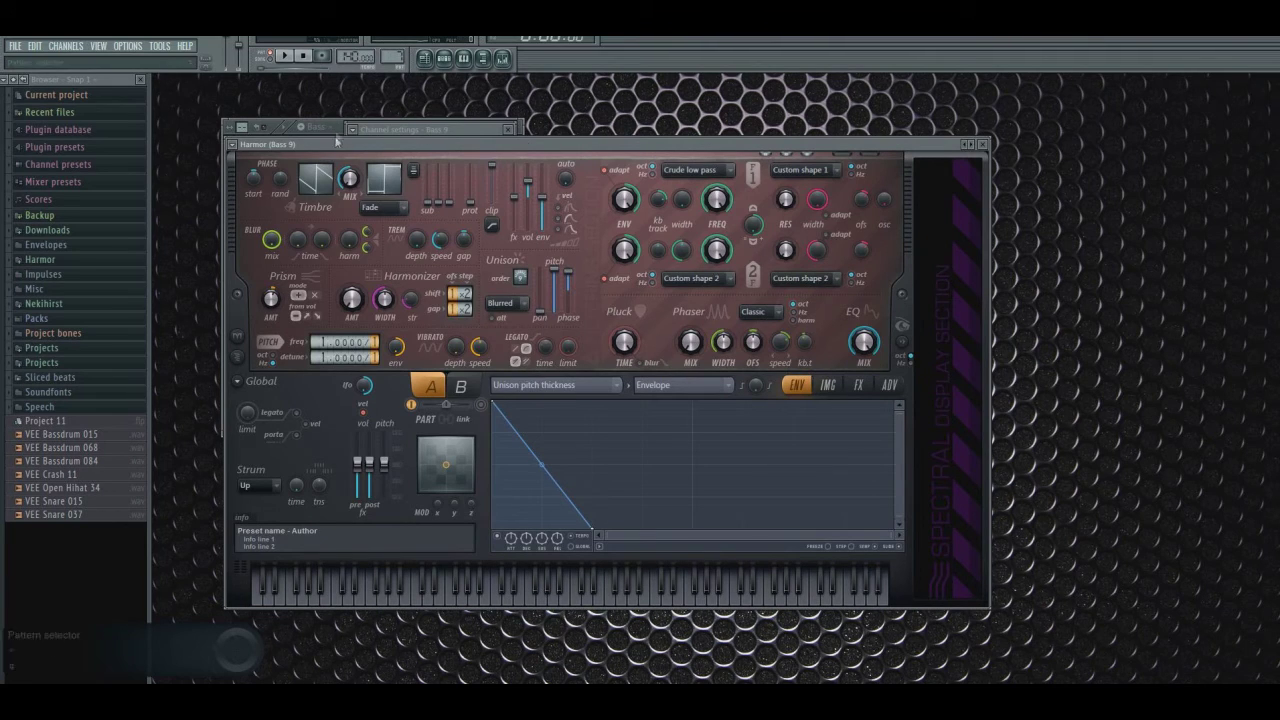
- Play the Bass pattern to hear the Bass 9 Harmor patch, then show the Bass 9 mixer track
left_click(319, 137)
left_click(306, 137)
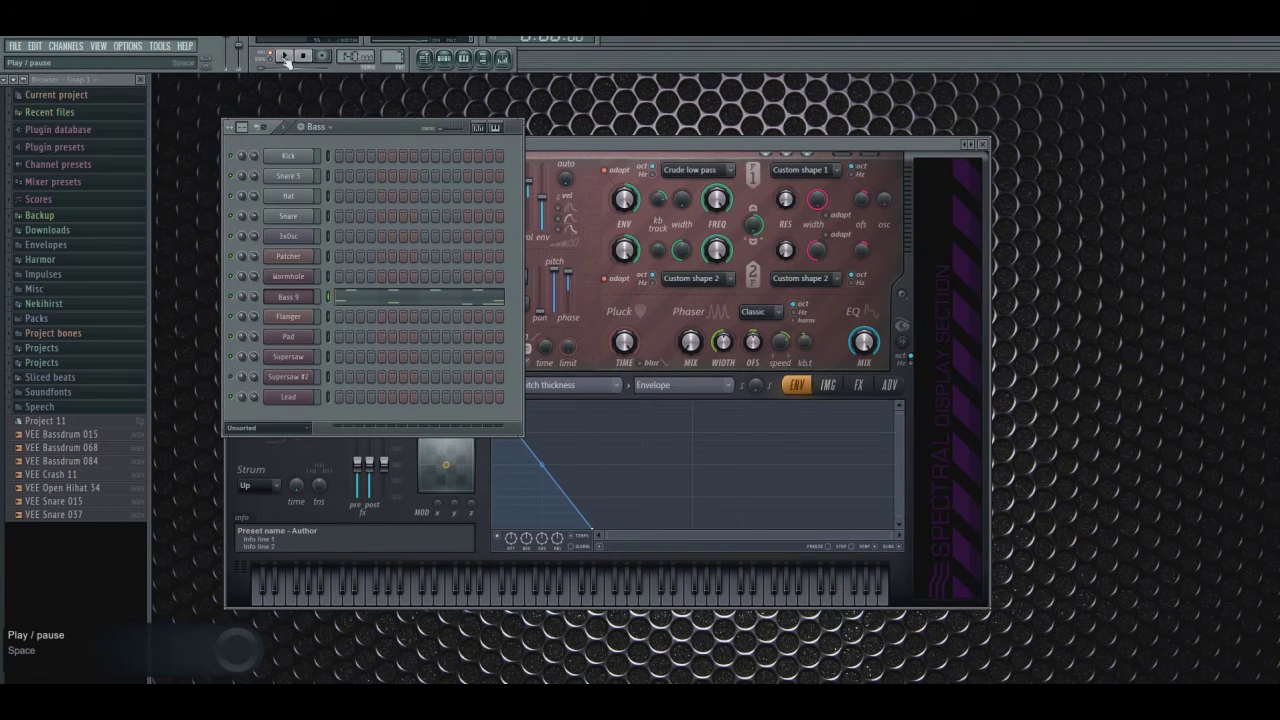
left_click(287, 58)
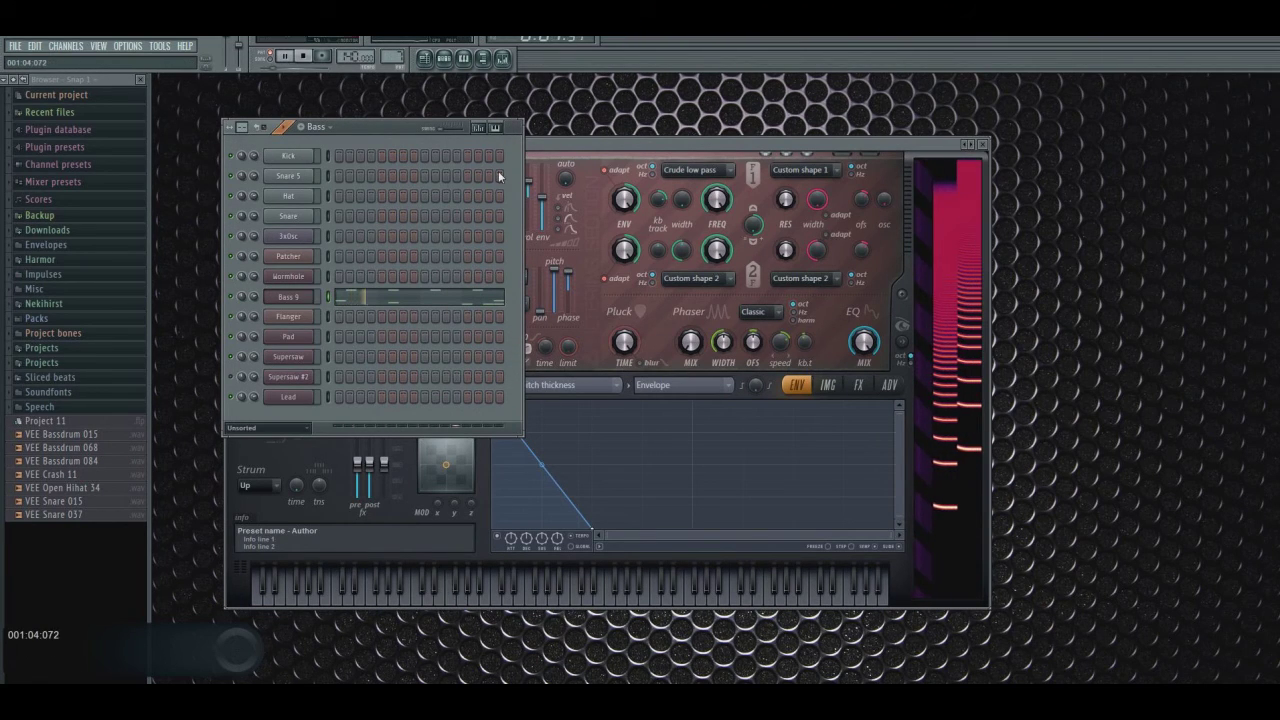
left_click(307, 58)
left_click(574, 140)
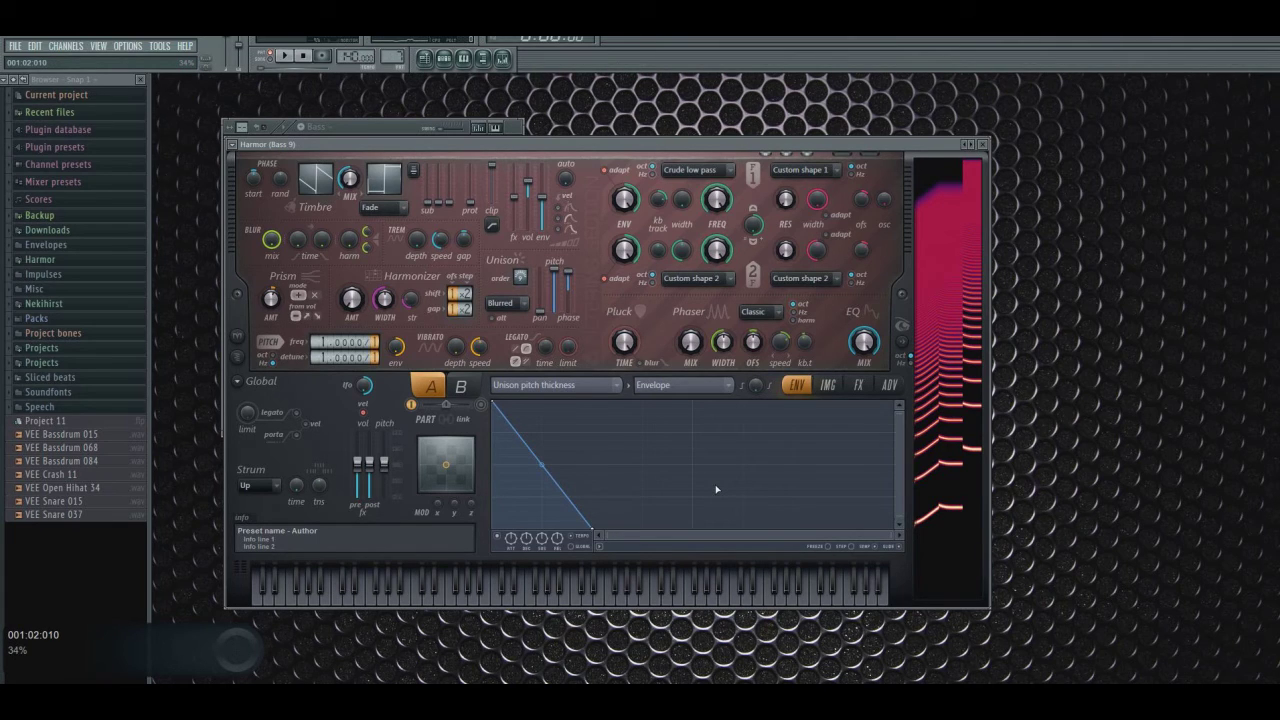
left_click(502, 58)
- Inspect the Bass 9 Parametric EQ 2, then reselect the Bass 9 mixer track
left_click(898, 316)
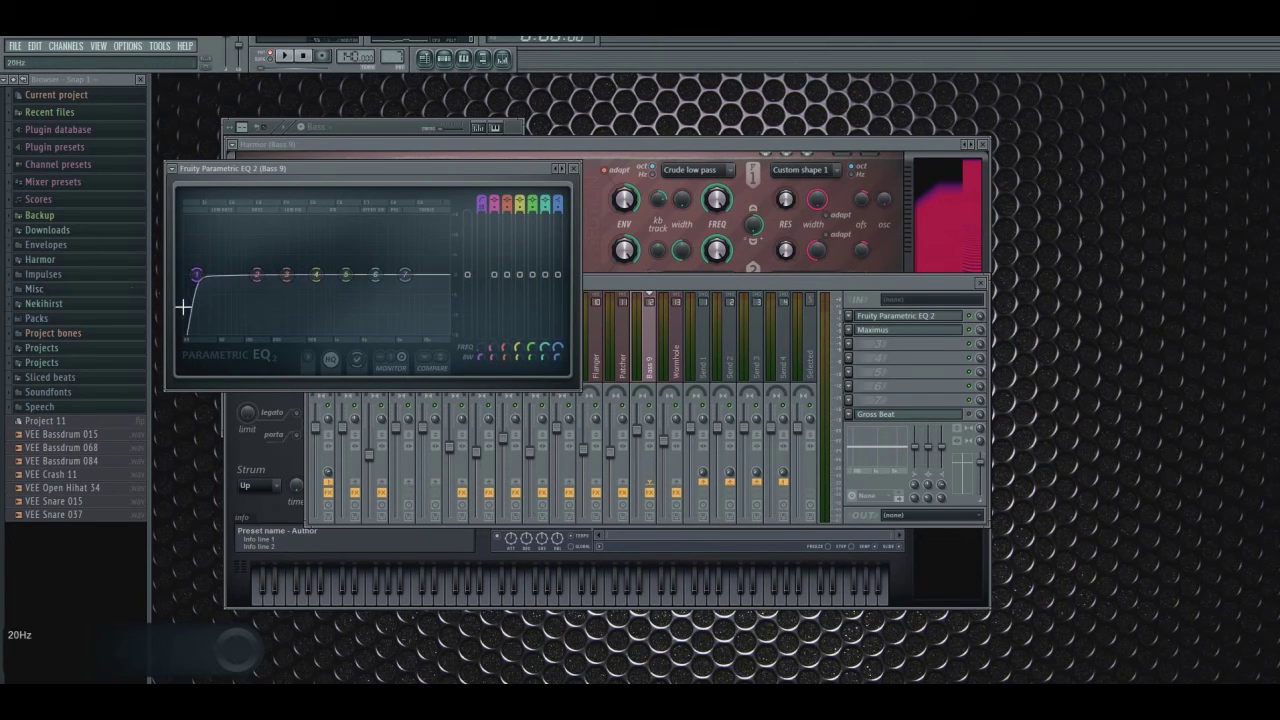
left_click(573, 168)
left_click(320, 373)
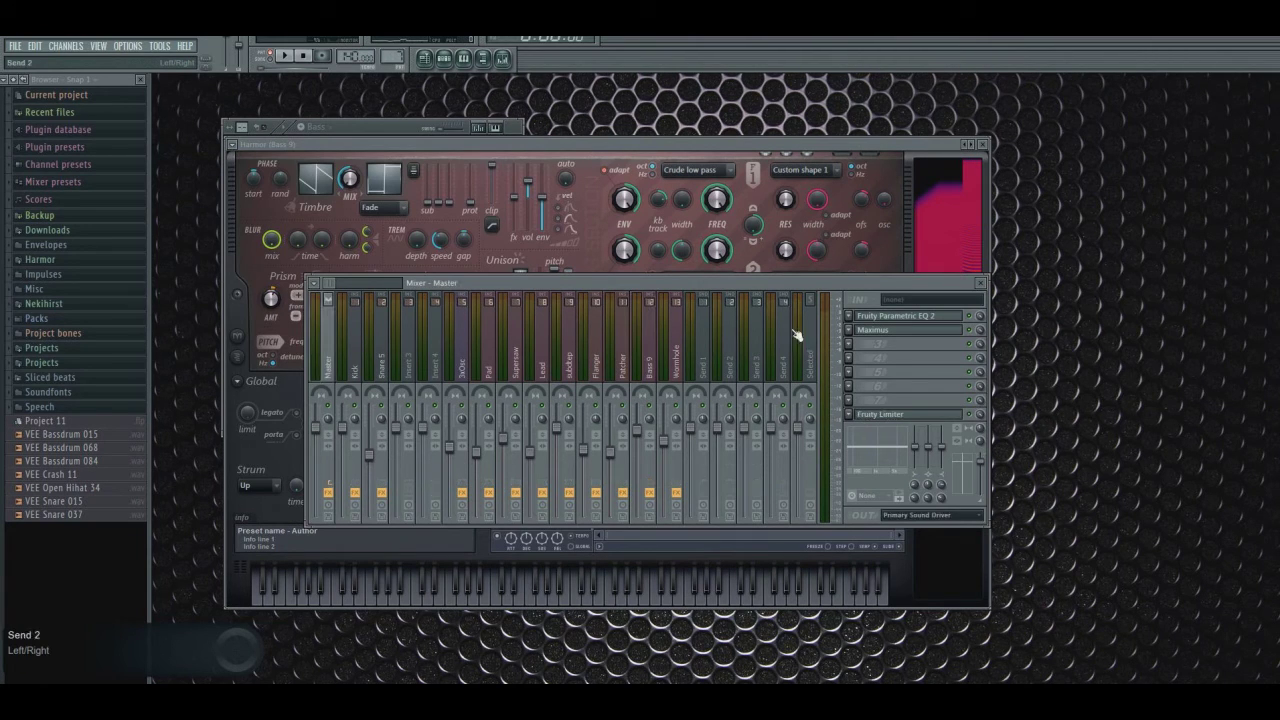
left_click(880, 316)
left_click(880, 316)
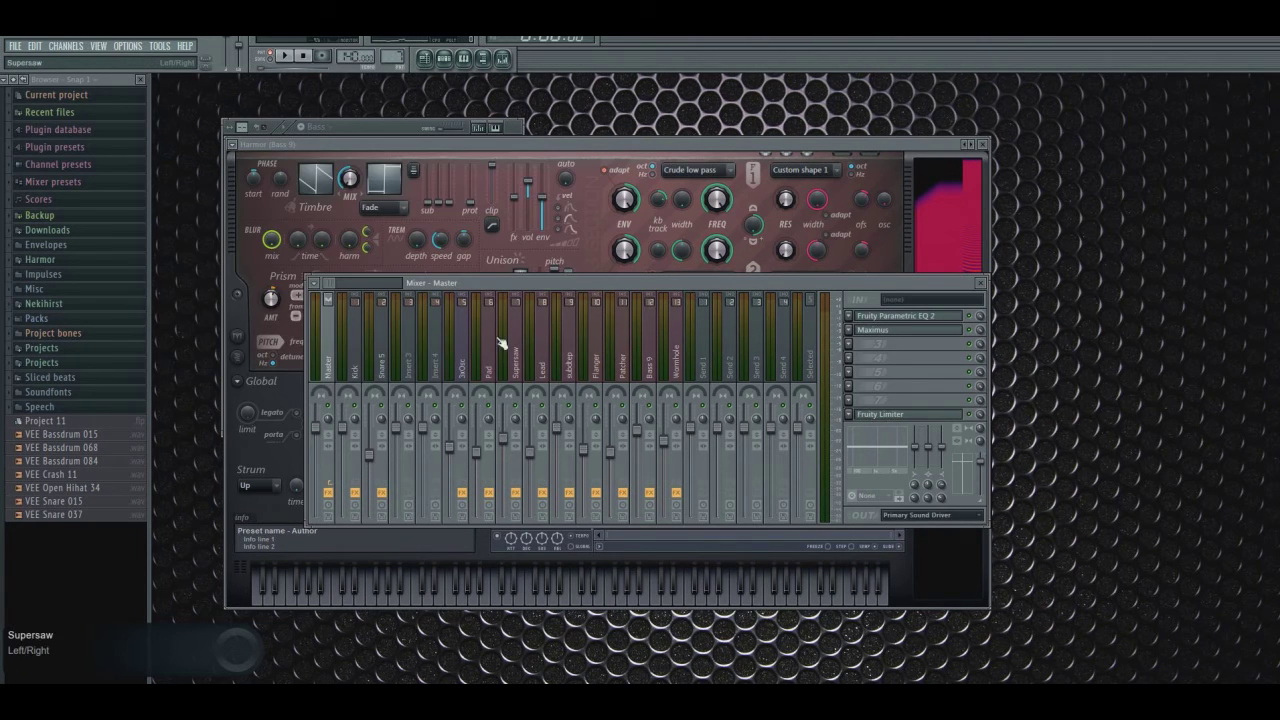
left_click(649, 350)
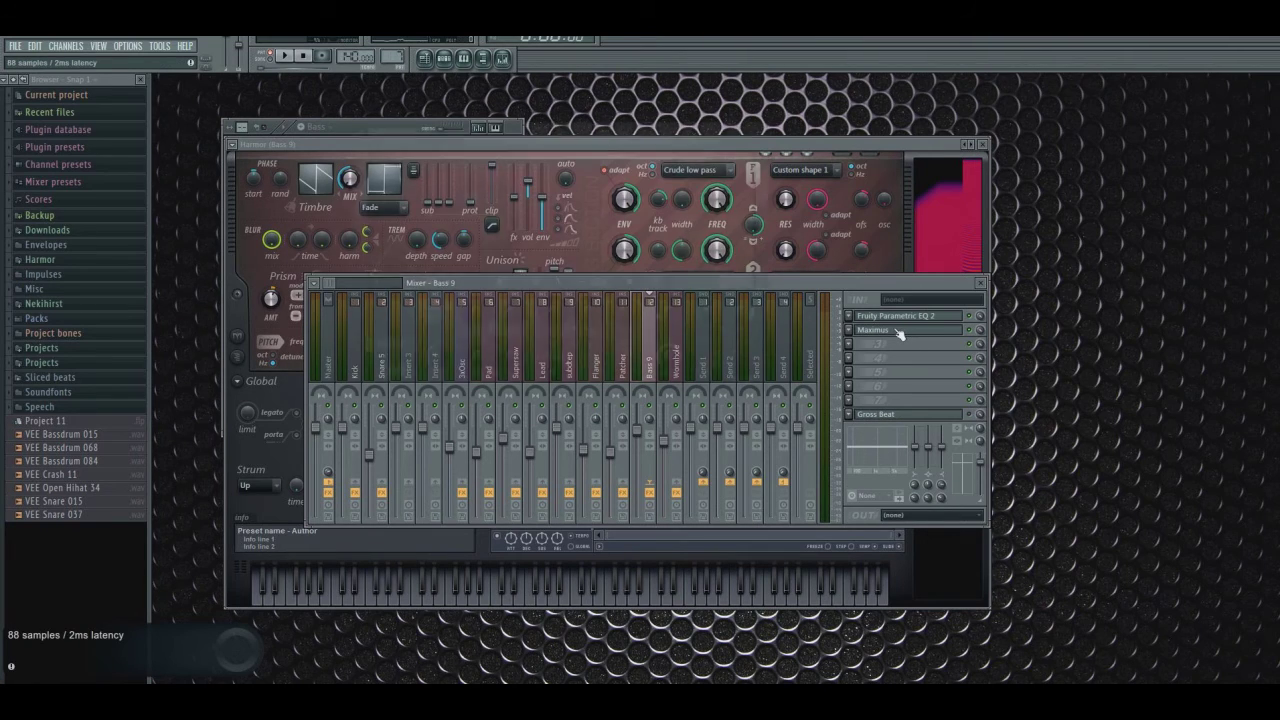
- Cycle Bass 9's Maximus through LOW, MID and HIGH bands, end on MASTER, and close it
left_click(900, 330)
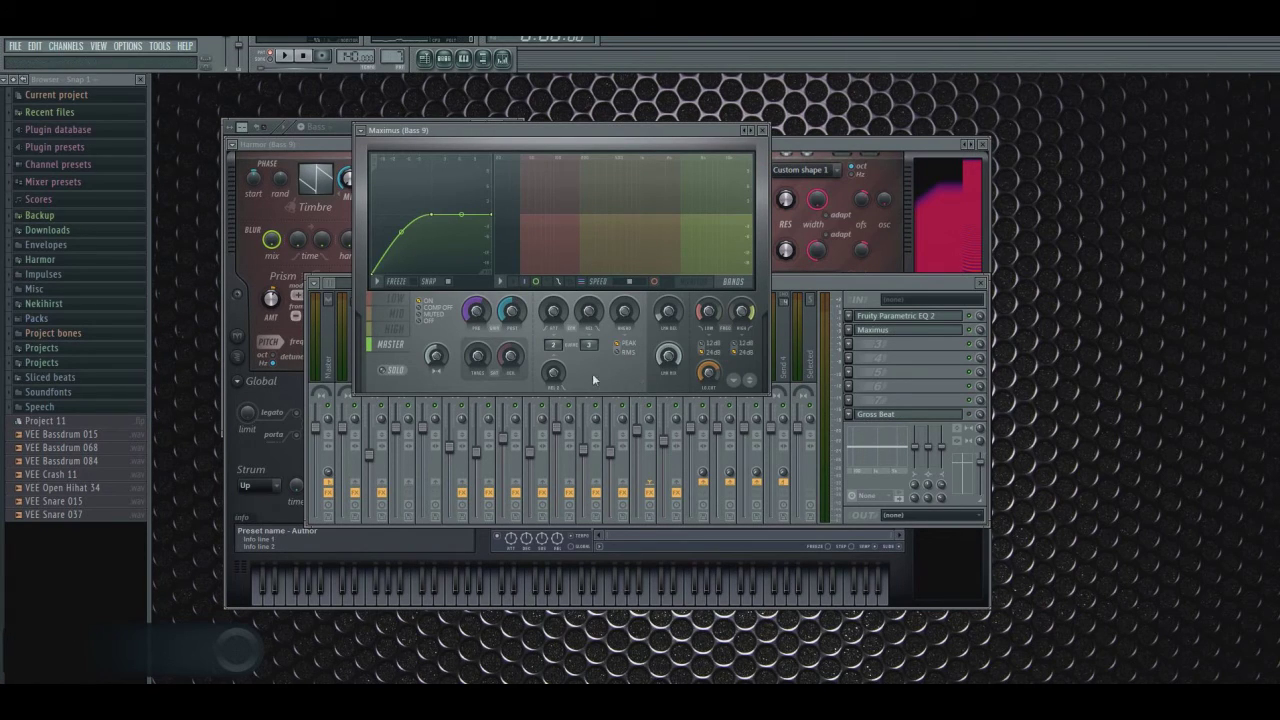
left_click(395, 298)
left_click(396, 329)
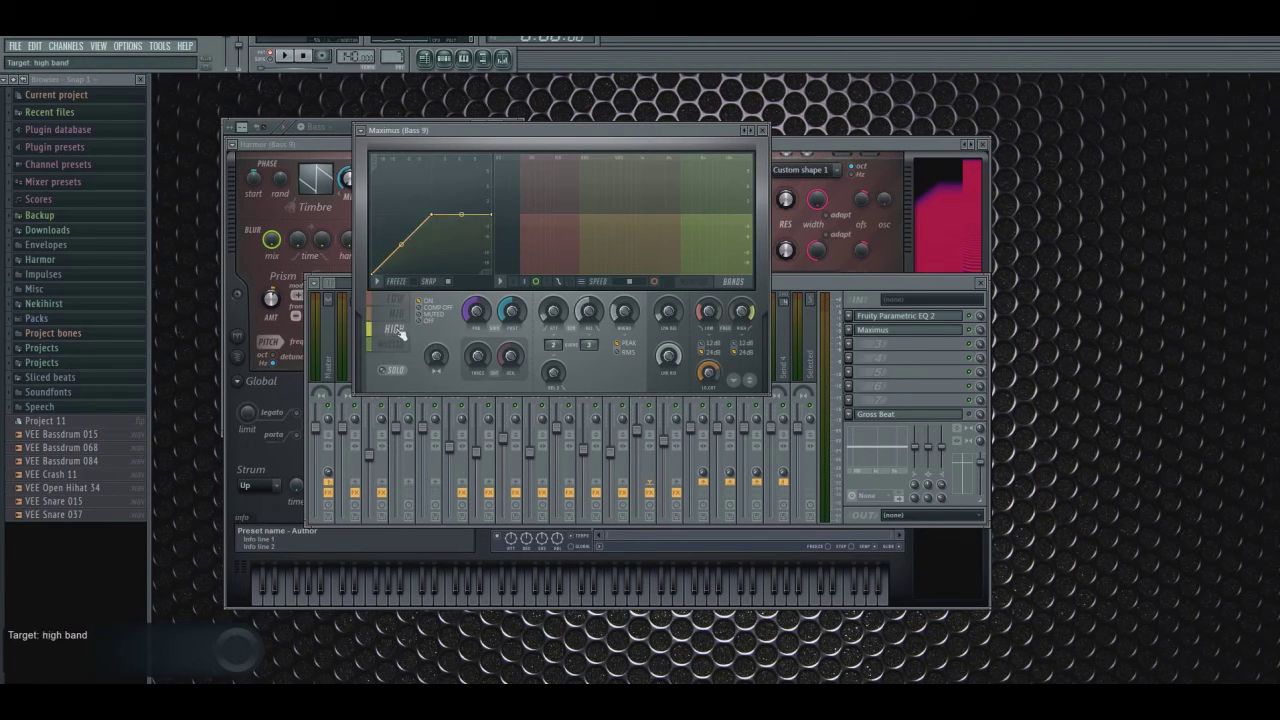
left_click(400, 345)
left_click(395, 298)
left_click(396, 329)
left_click(403, 348)
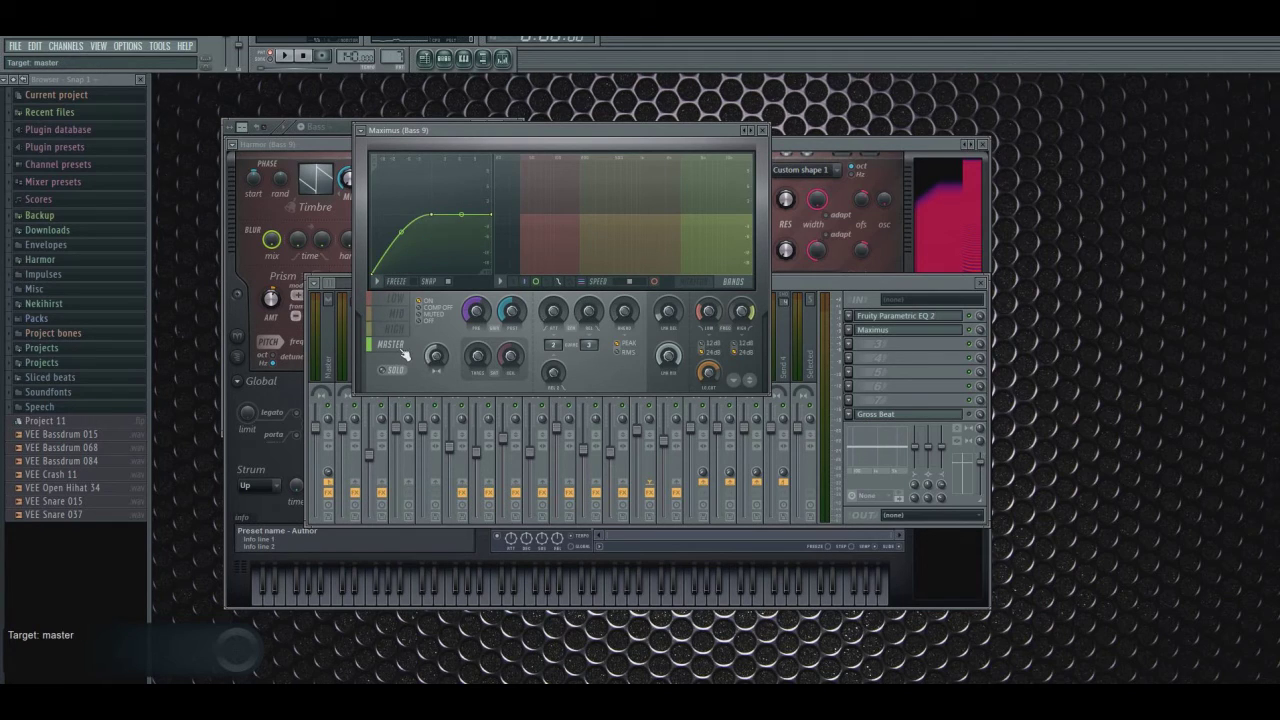
left_click(395, 298)
left_click(396, 329)
left_click(395, 298)
left_click(401, 345)
left_click(762, 130)
left_click(711, 146)
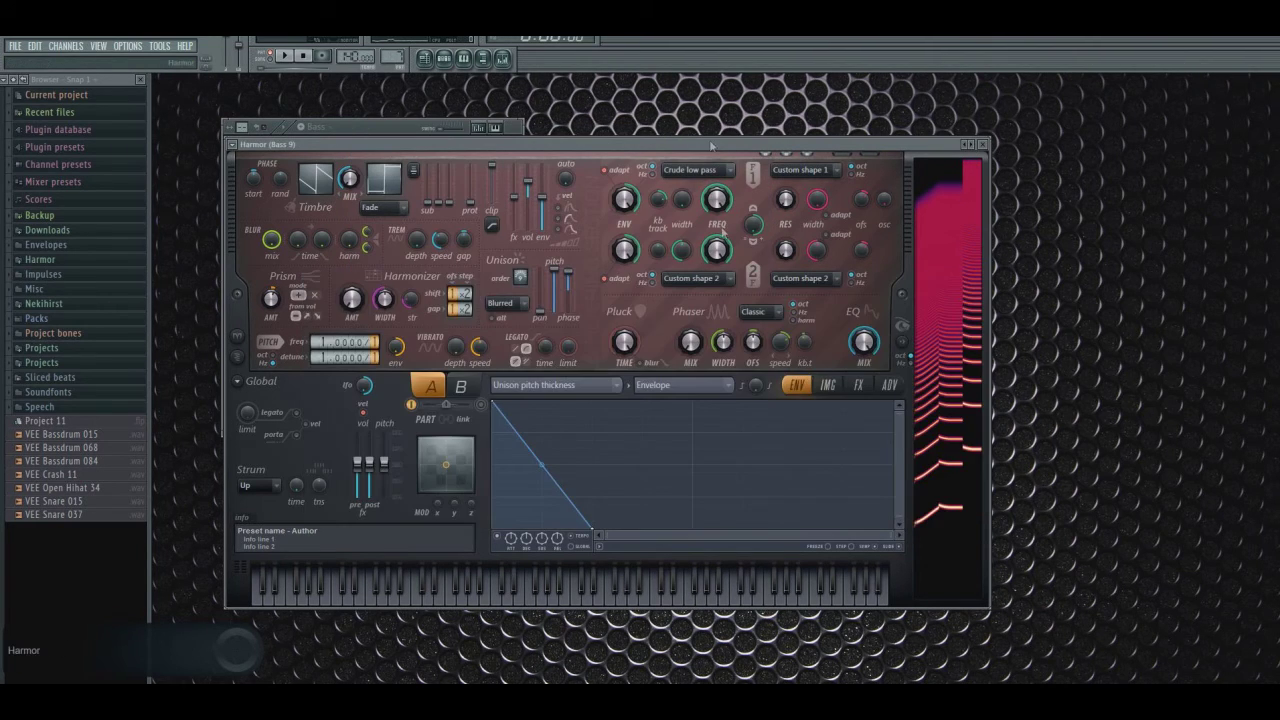
- Review Harmor's FX page for Bass 9, then close Harmor and the mixer
left_click(858, 386)
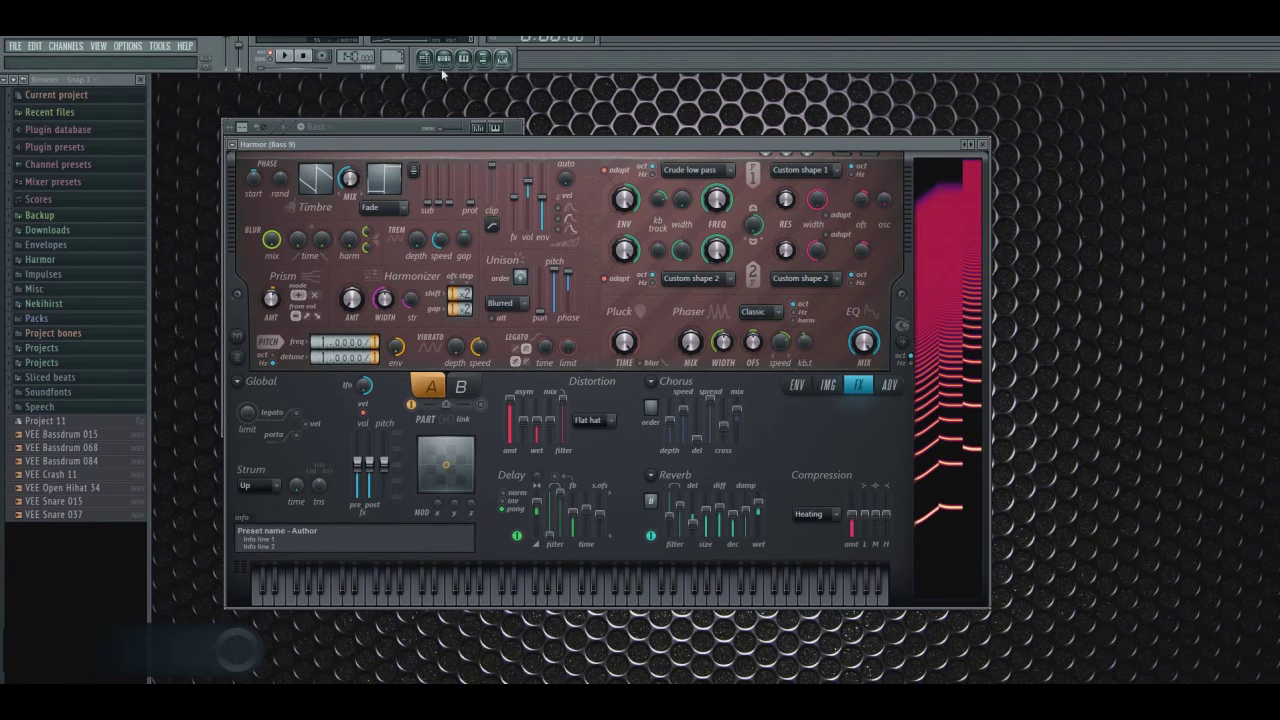
left_click(983, 145)
key("F9")
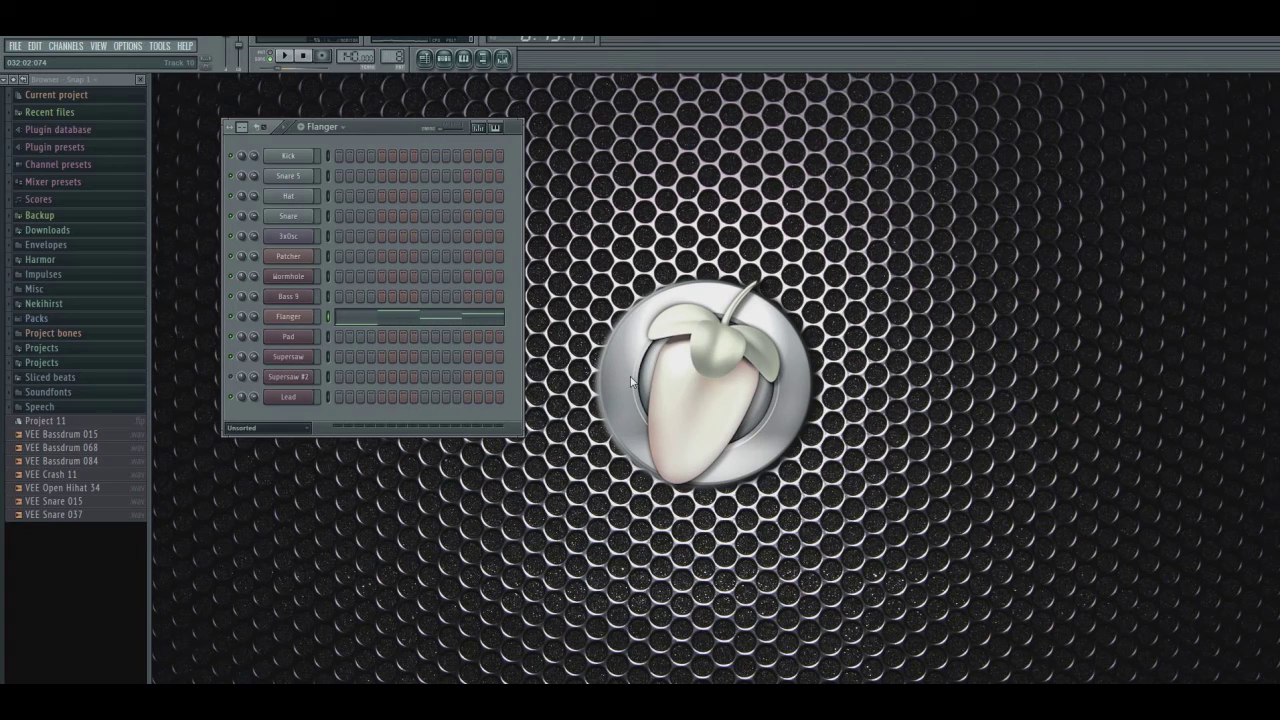
- Open the Flanger channel's GMS synth and check its LFO Amount (1.00 %) and FX Param X
left_click(288, 316)
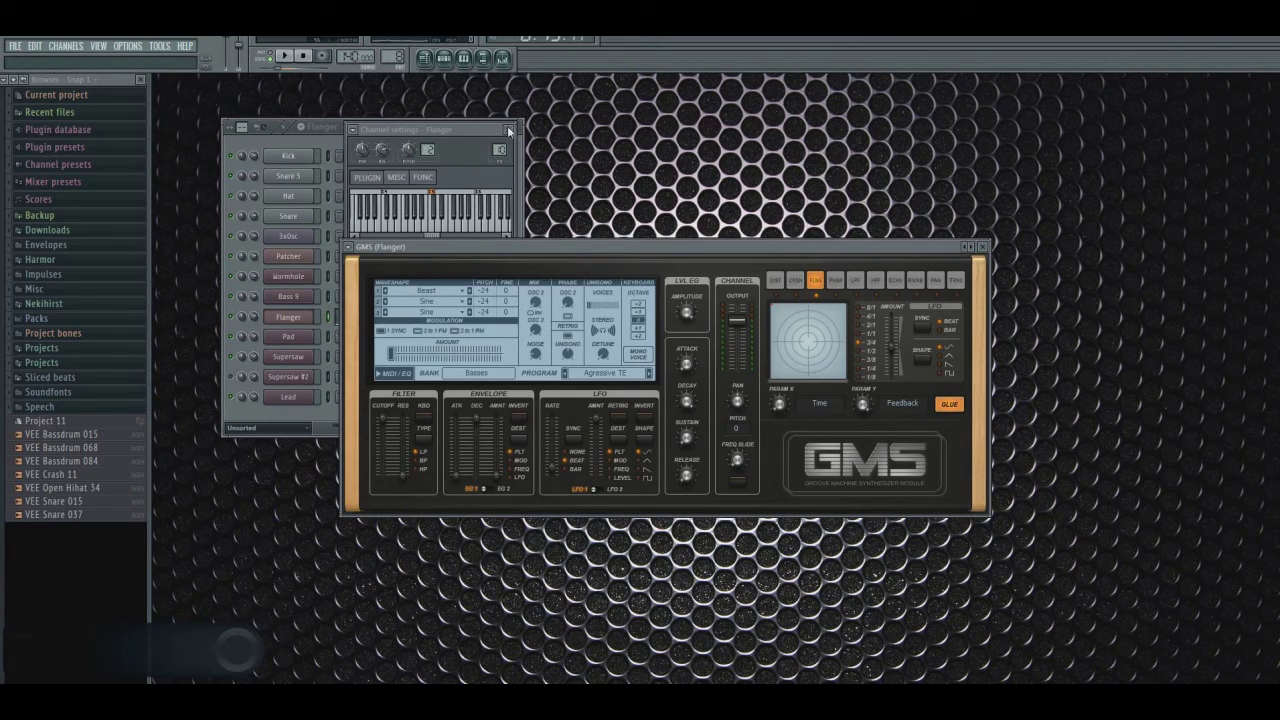
left_click(508, 130)
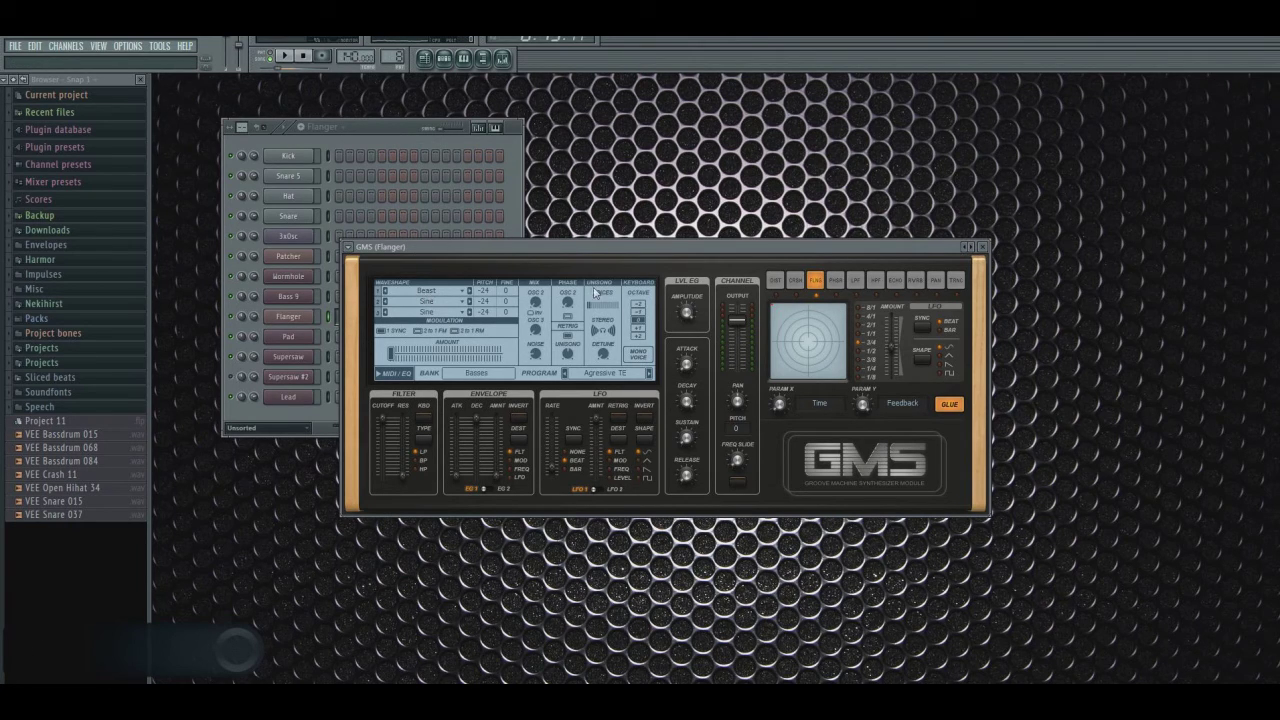
mouse_move(603, 330)
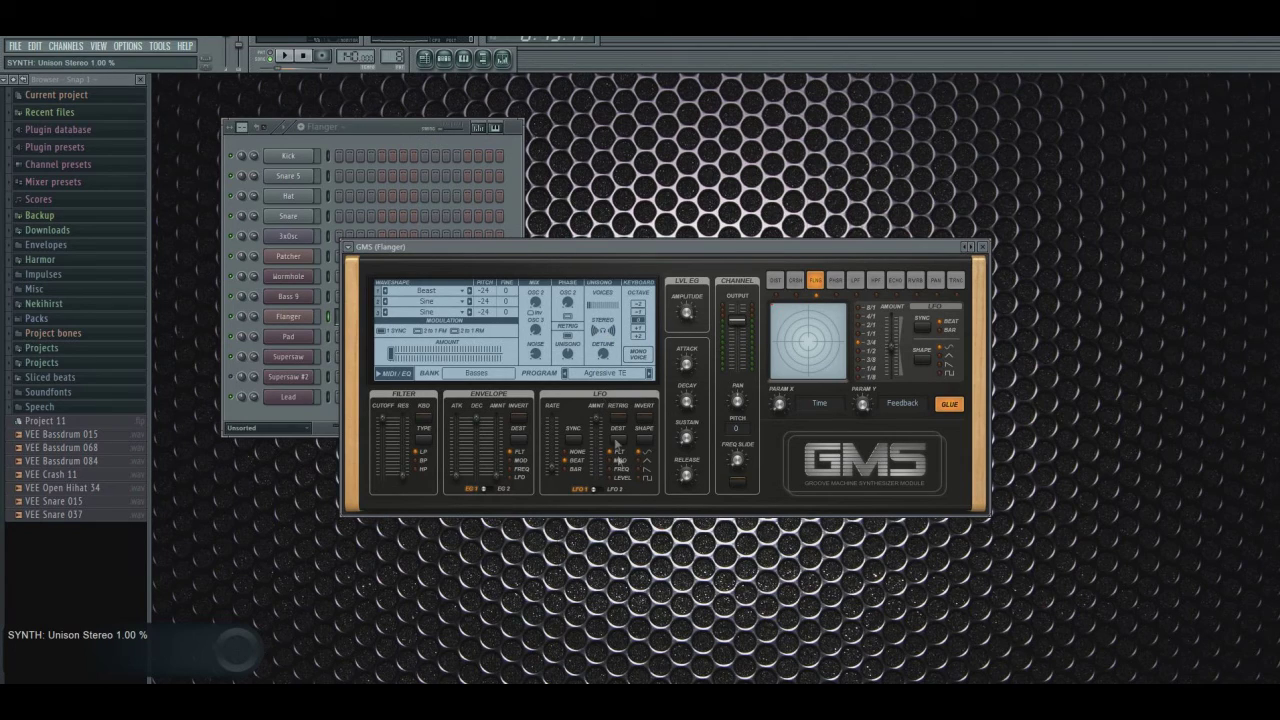
left_click(594, 427)
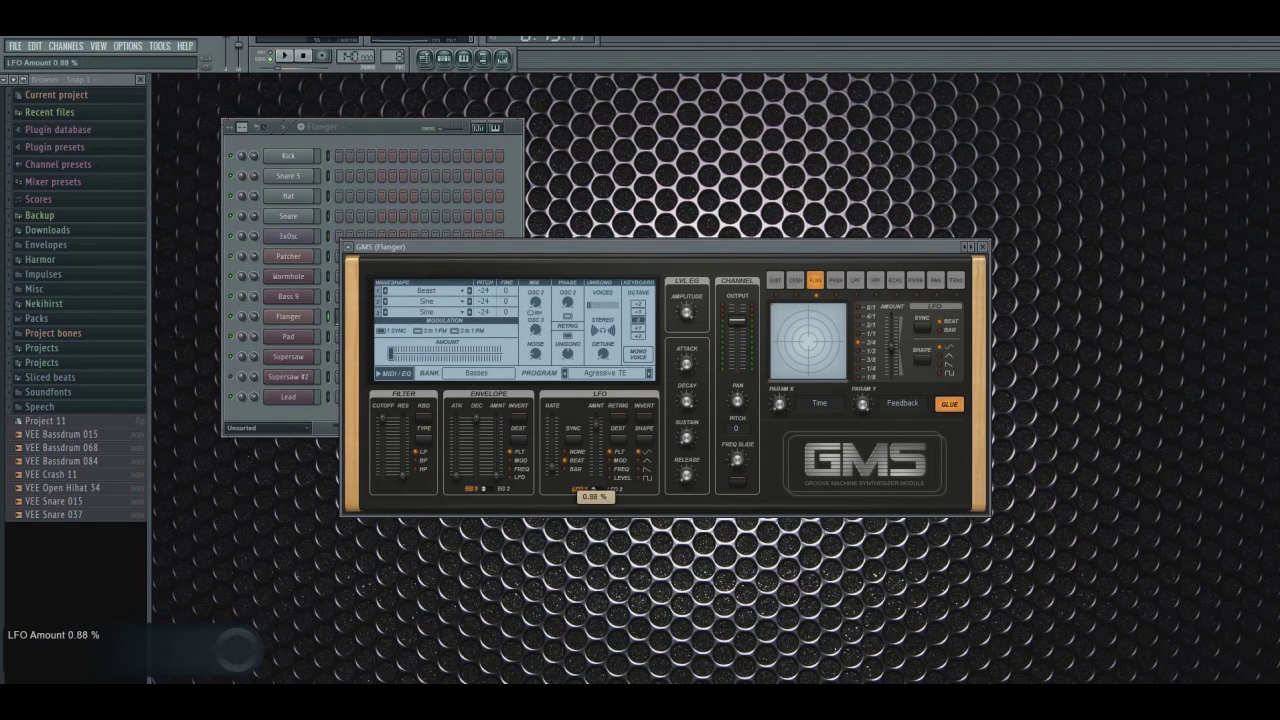
left_click_drag(593, 426, 594, 427)
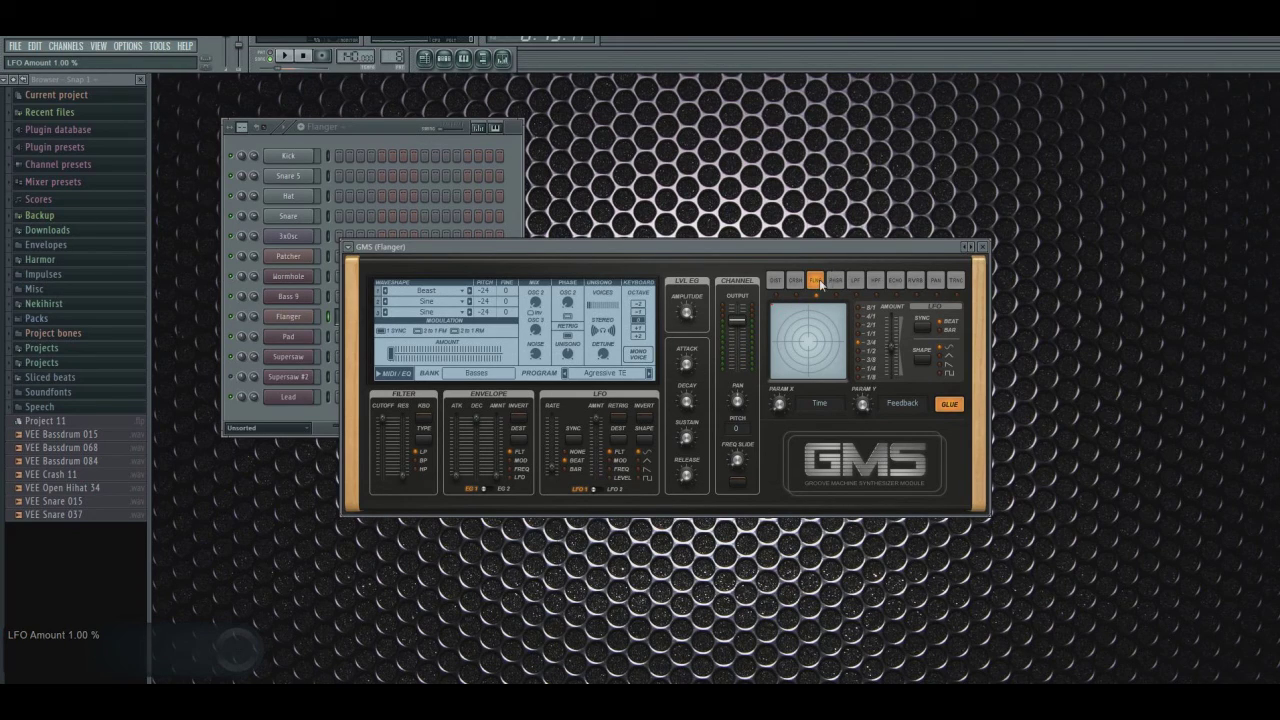
left_click(780, 406)
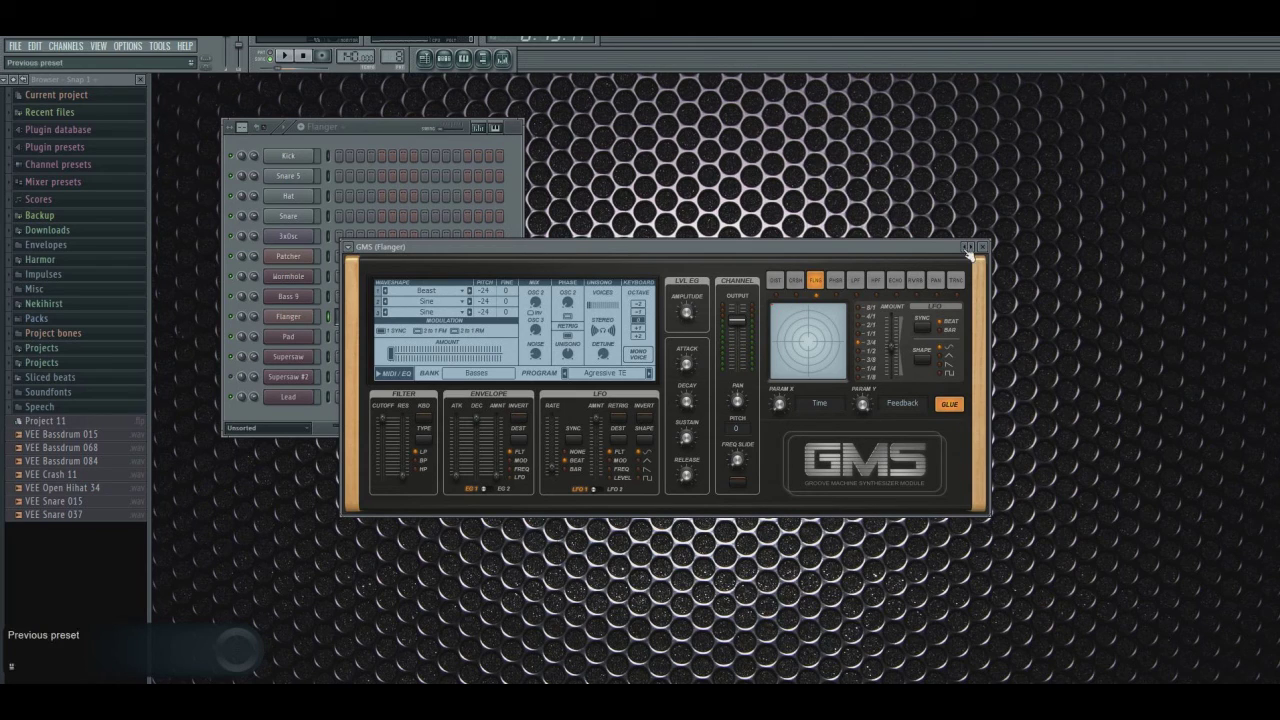
- Close GMS and open the Flanger track's Parametric EQ 2 over the playlist
key("Escape")
left_click(482, 58)
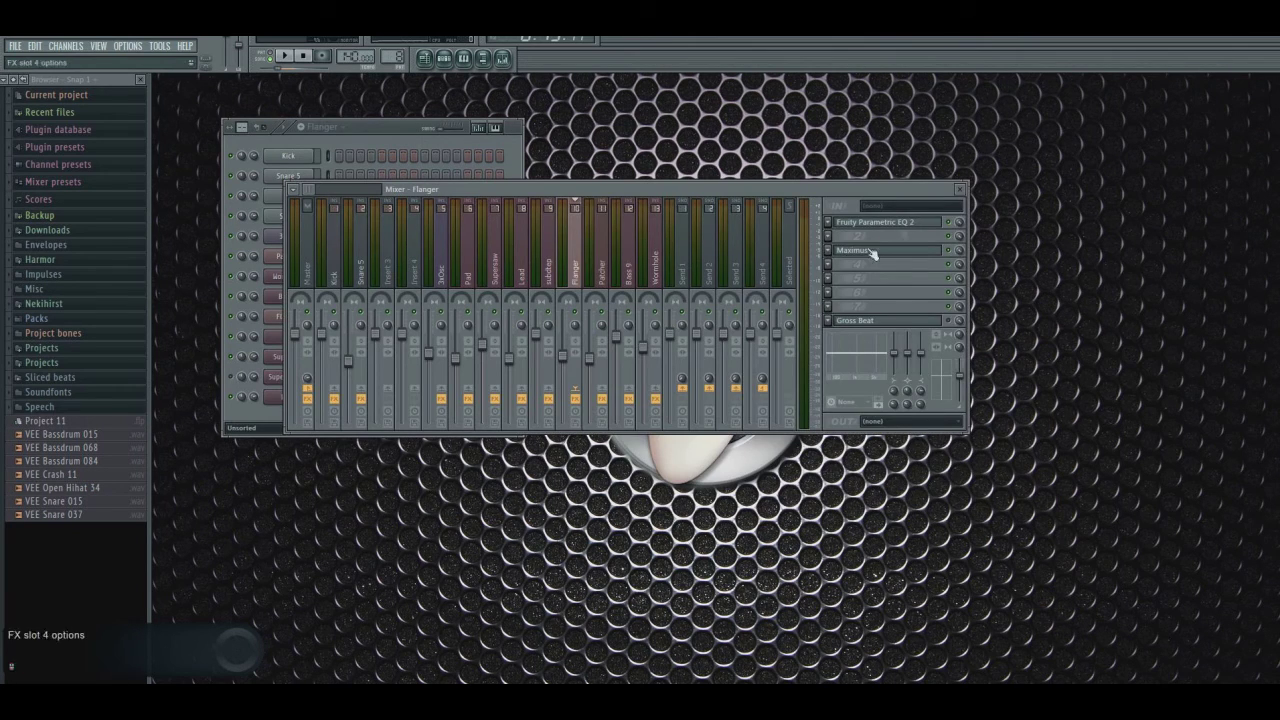
left_click(892, 222)
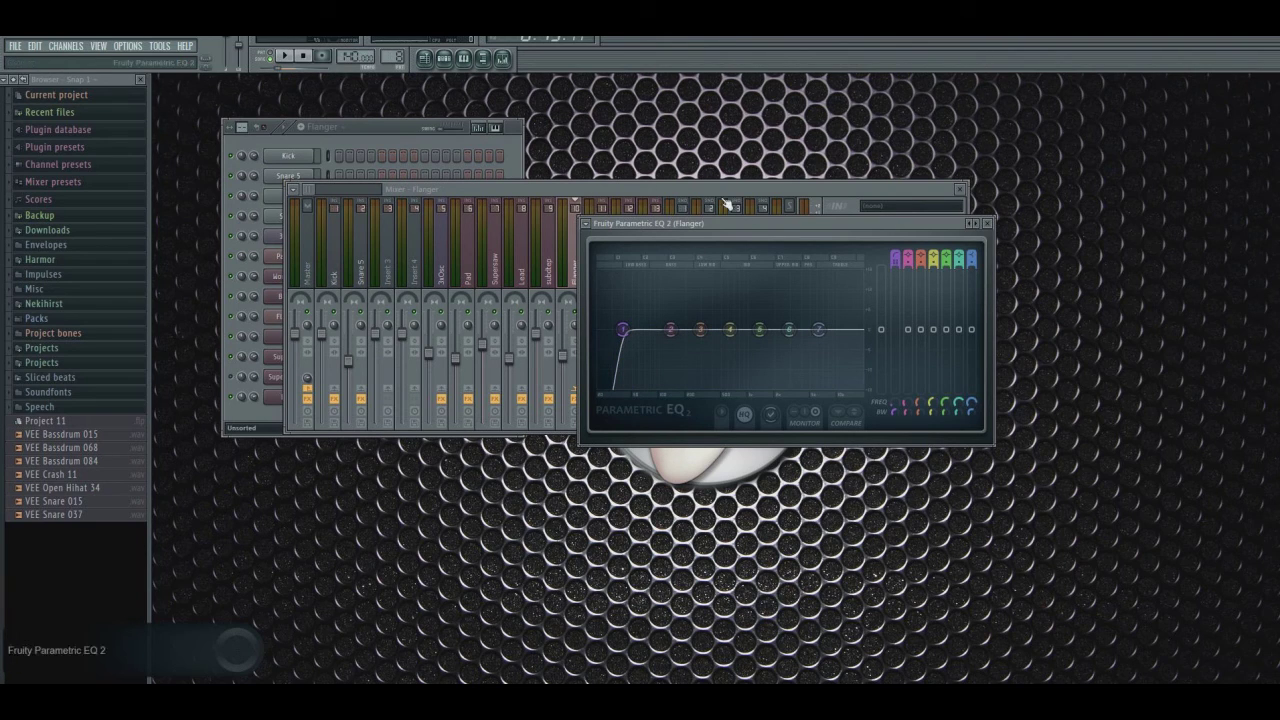
left_click(427, 60)
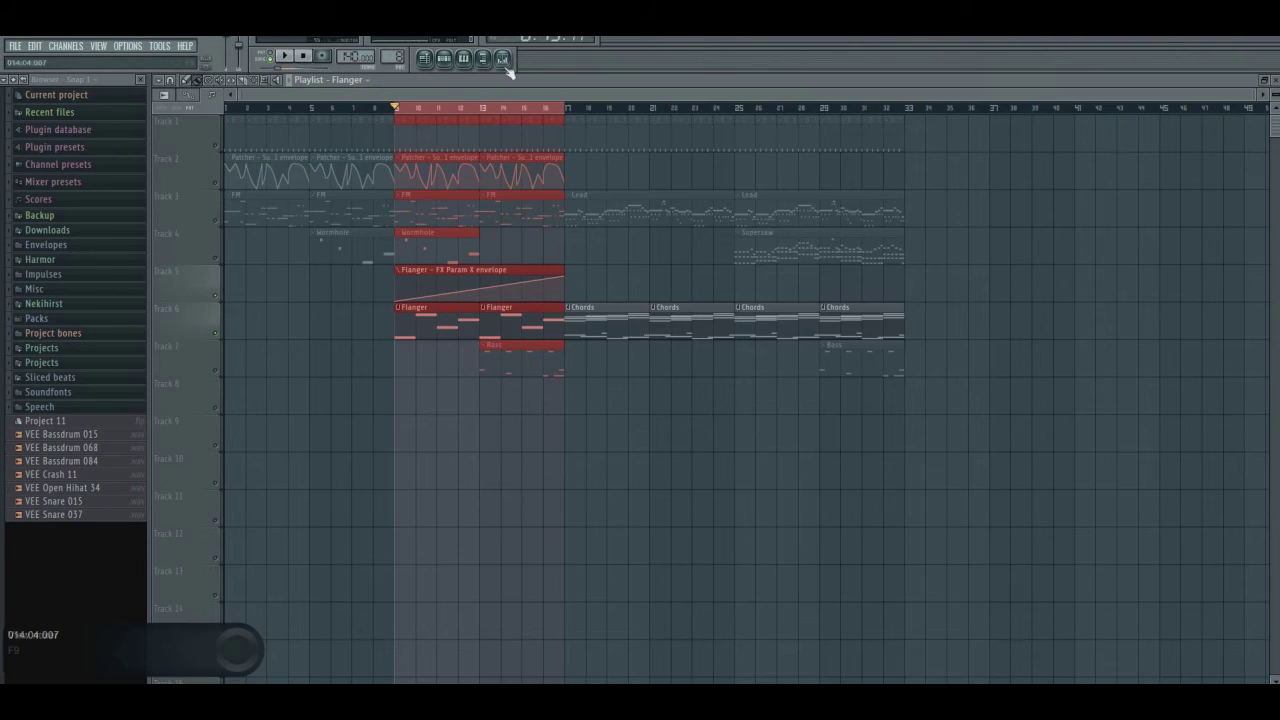
key("F9")
left_click(855, 222)
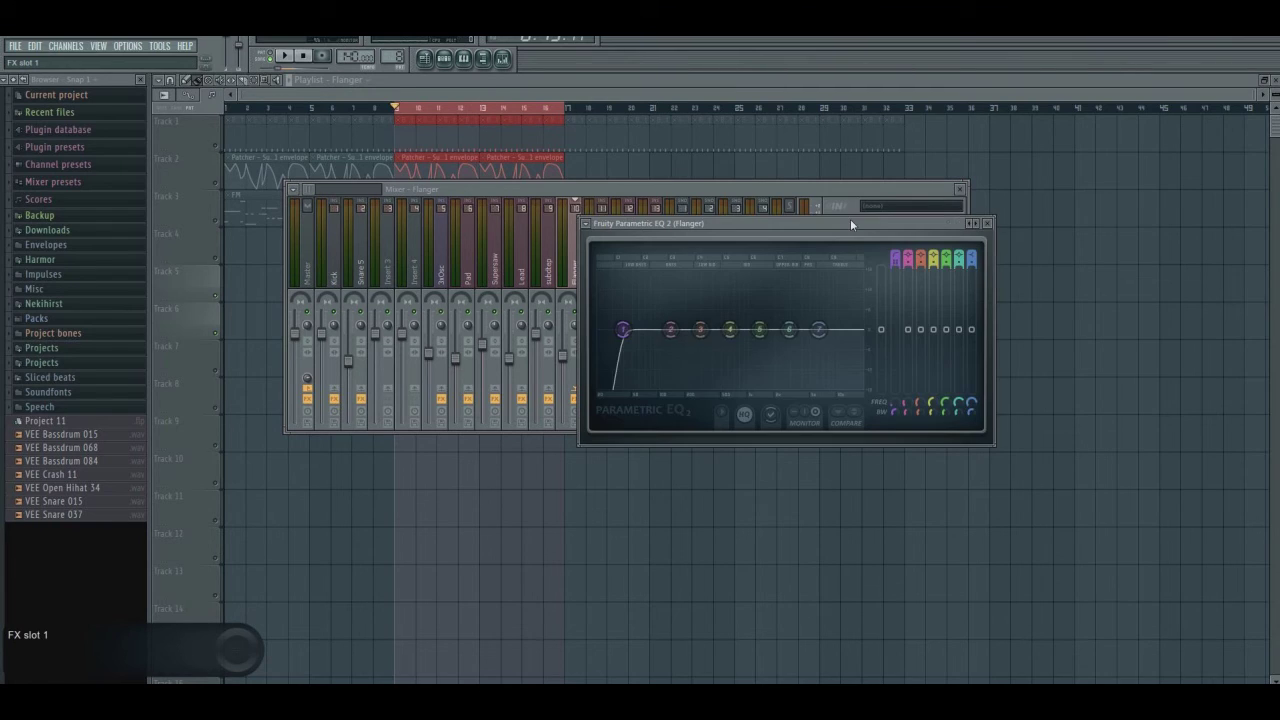
left_click(959, 188)
mouse_move(679, 223)
left_mouse_down()
mouse_move(708, 223)
mouse_move(691, 223)
left_mouse_up()
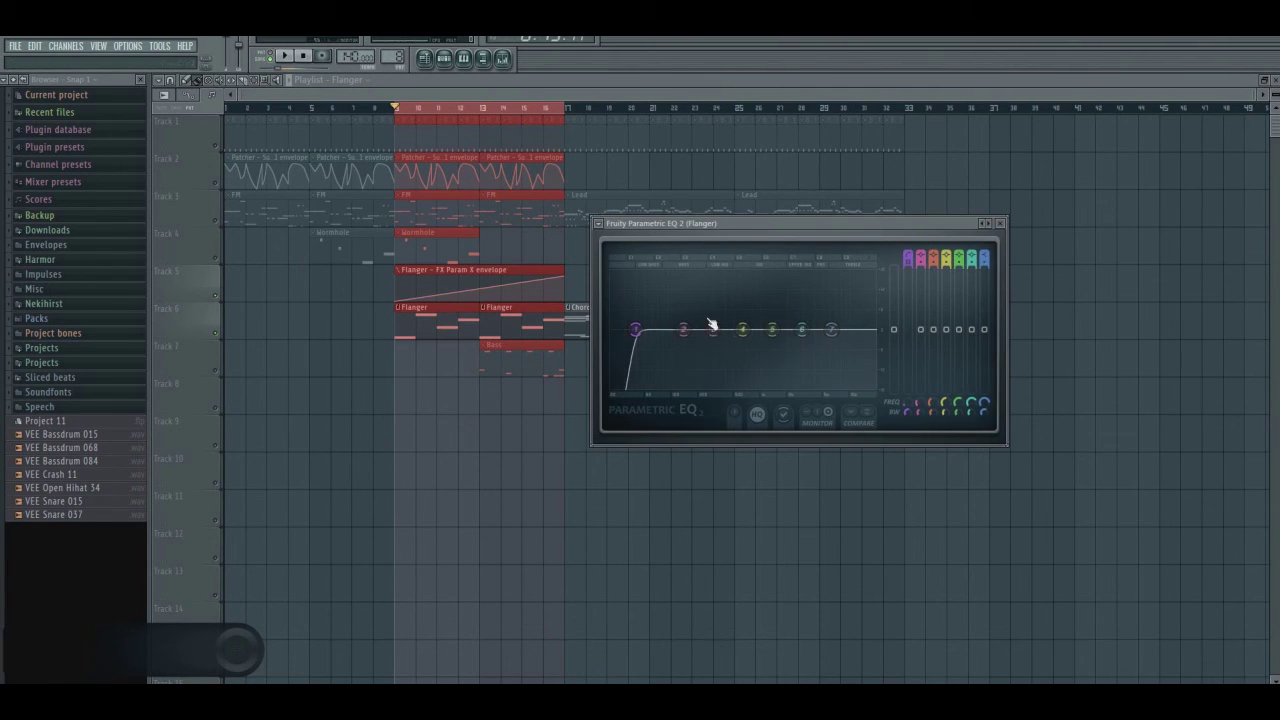
- Play and stop the section while watching the EQ spectrum, then reopen the mixer
left_click(293, 60)
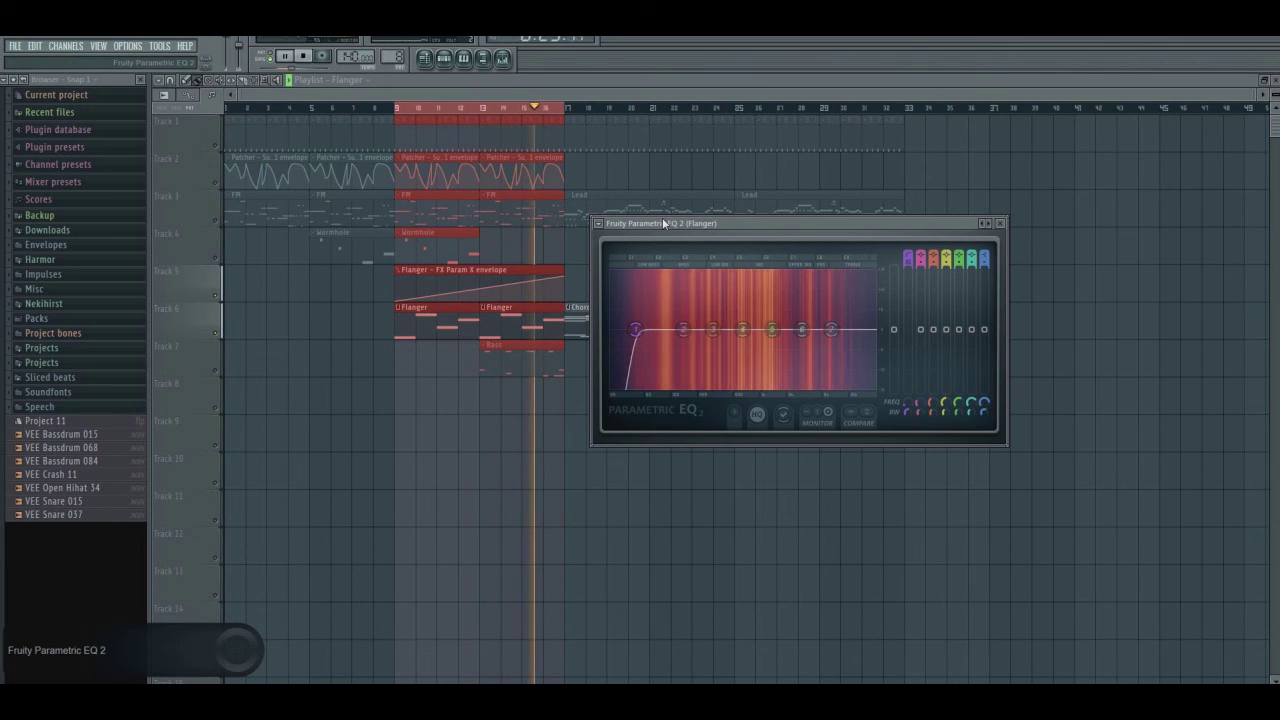
left_click(304, 57)
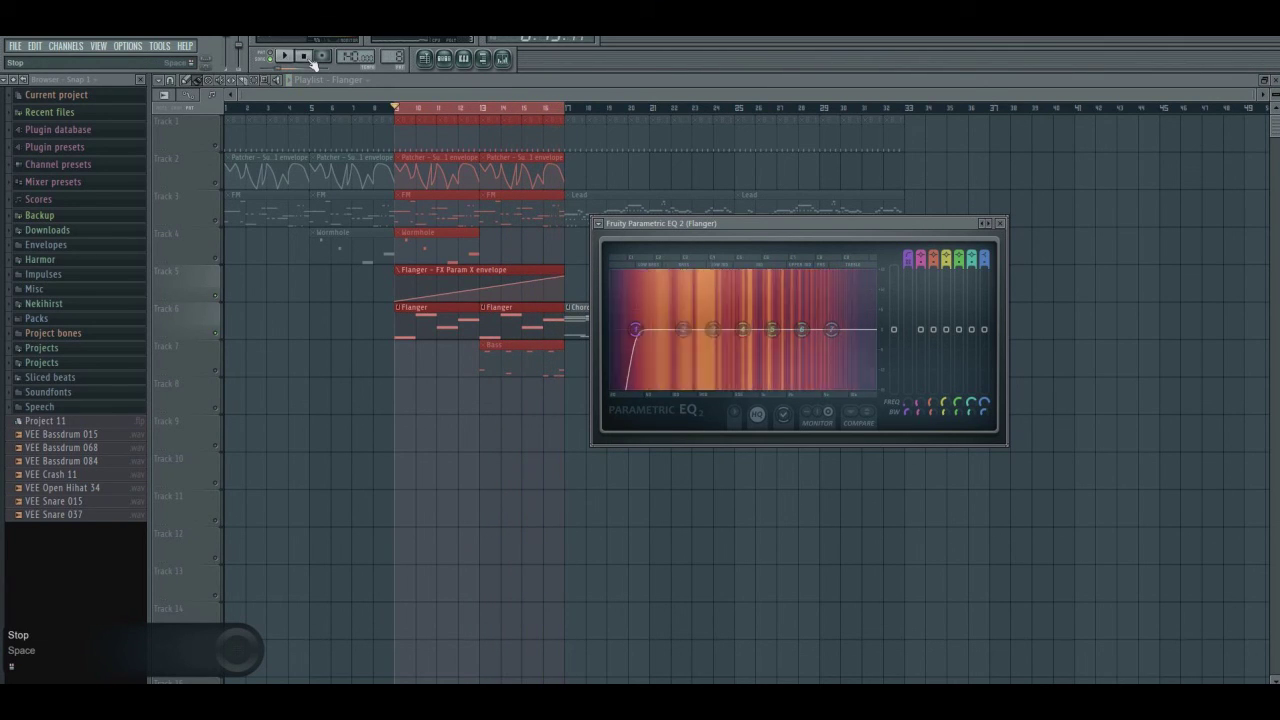
left_click(503, 60)
- Open the Flanger track's Maximus, move it aside for review, then close it
left_click(863, 257)
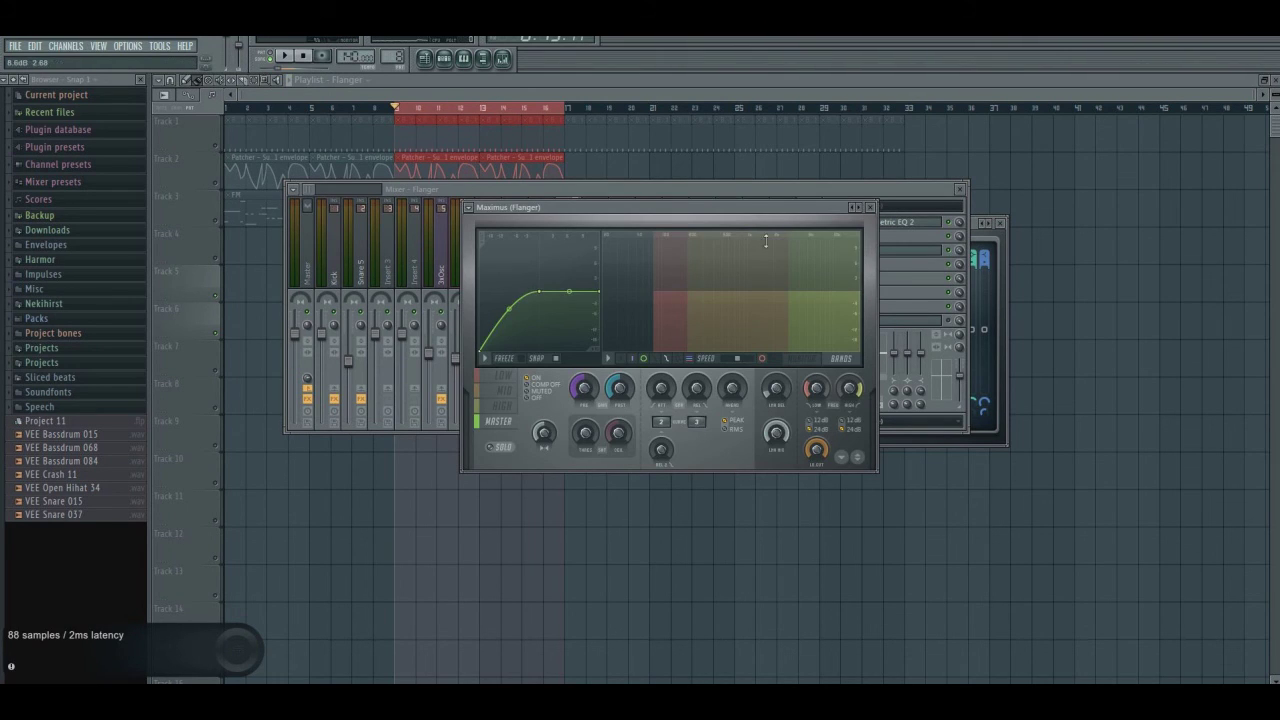
left_click_drag(608, 213, 791, 177)
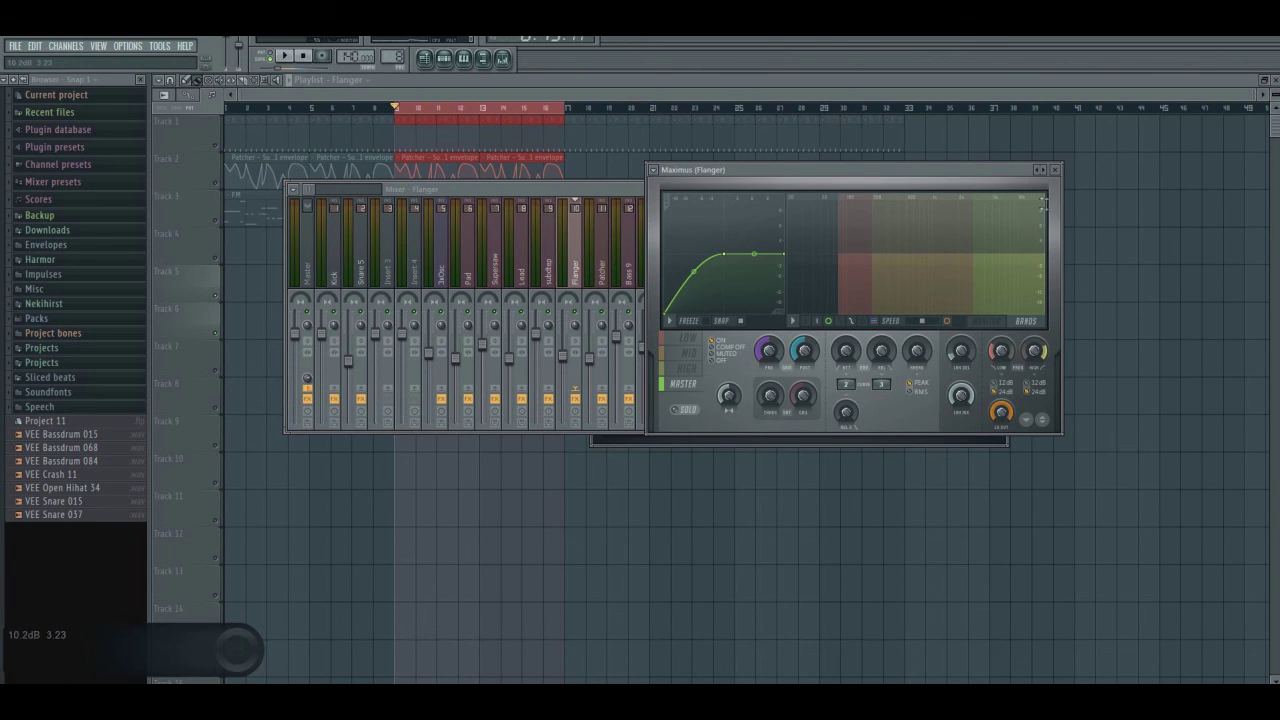
left_click(1054, 169)
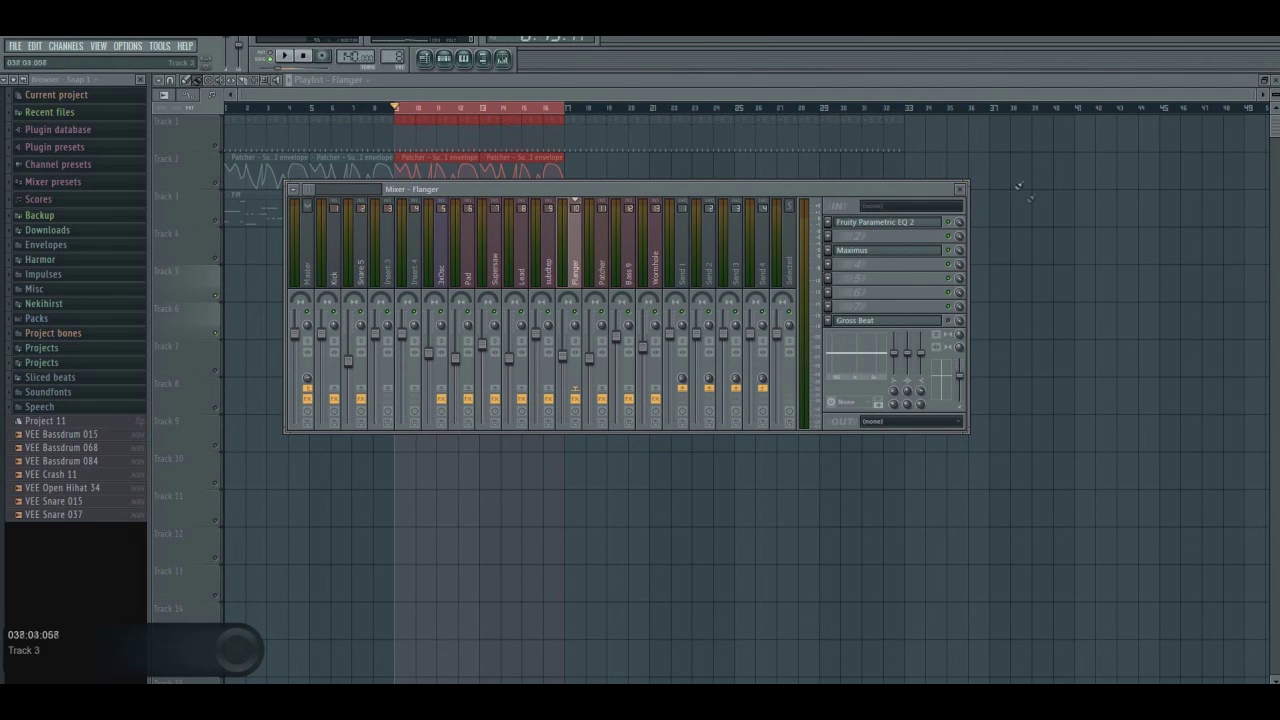
- Close the Mixer, clear the bar 9–17 selection, and briefly solo then unsolo the Flanger envelope track
left_click(960, 189)
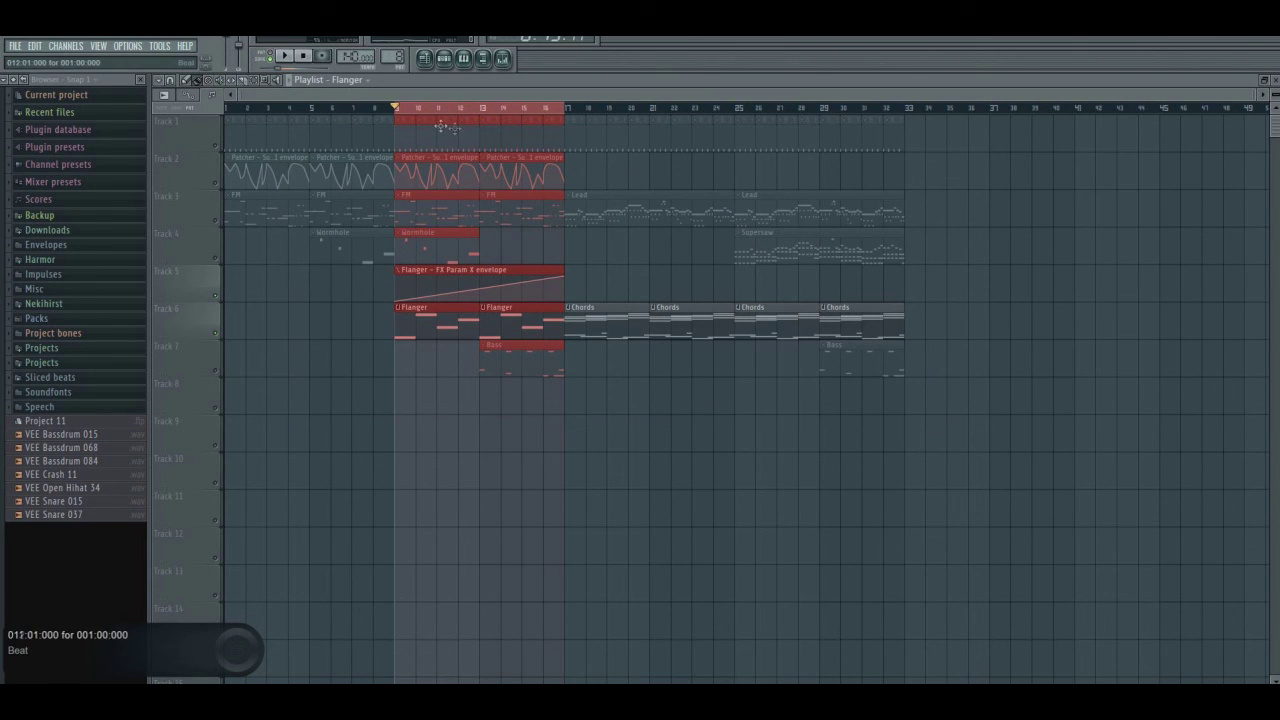
left_click(183, 314)
left_click(215, 333)
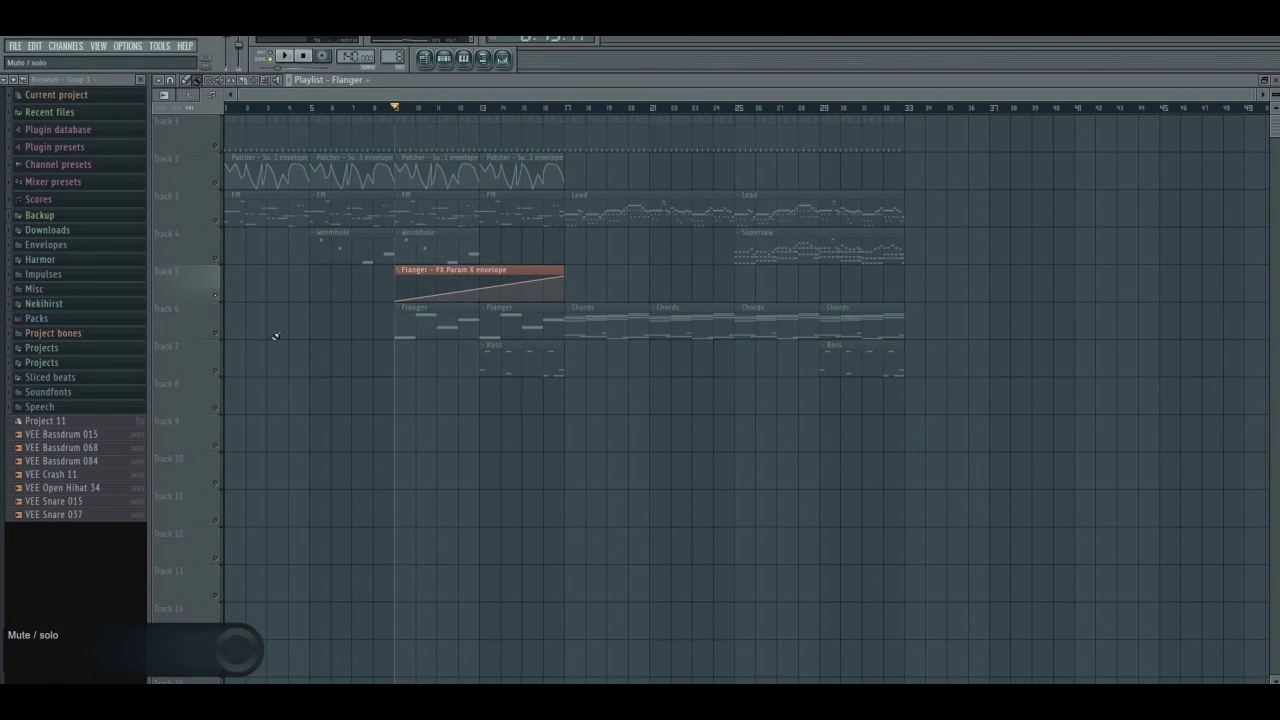
right_click(215, 295)
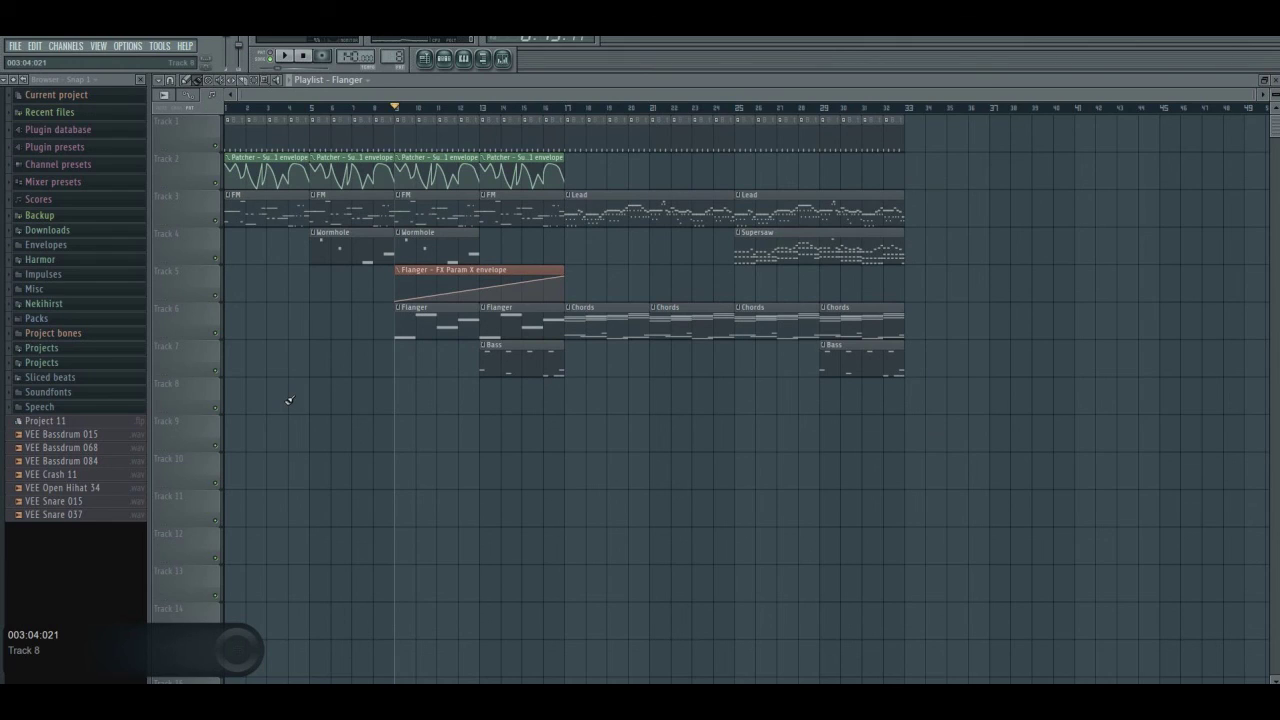